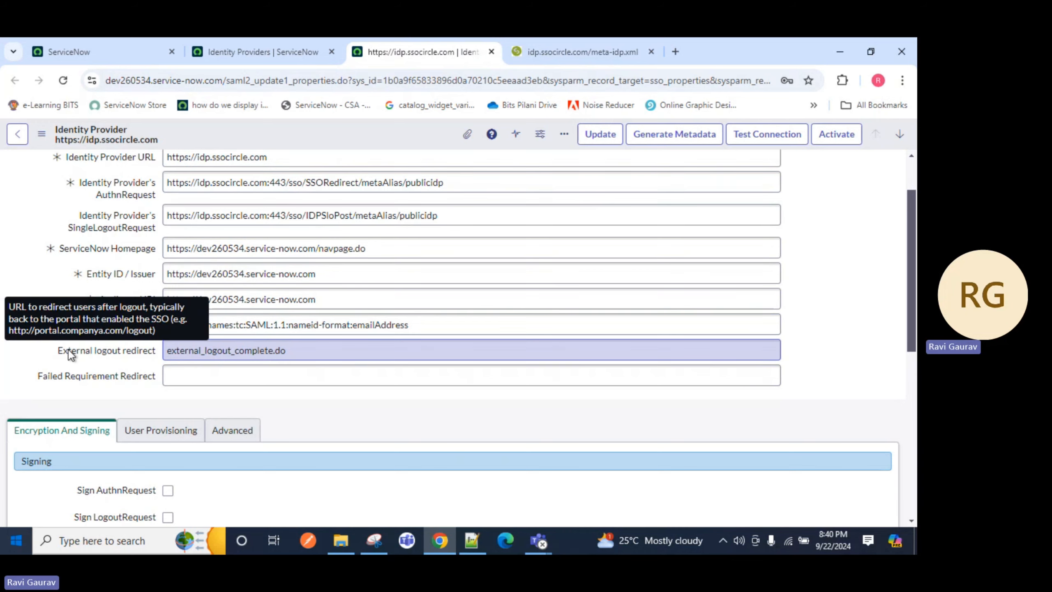
# Check the Advanced settings' User Field (email) and Single Sign-On Script, then view meta-idp.xml.
pyautogui.scroll(-3, 301, 330)
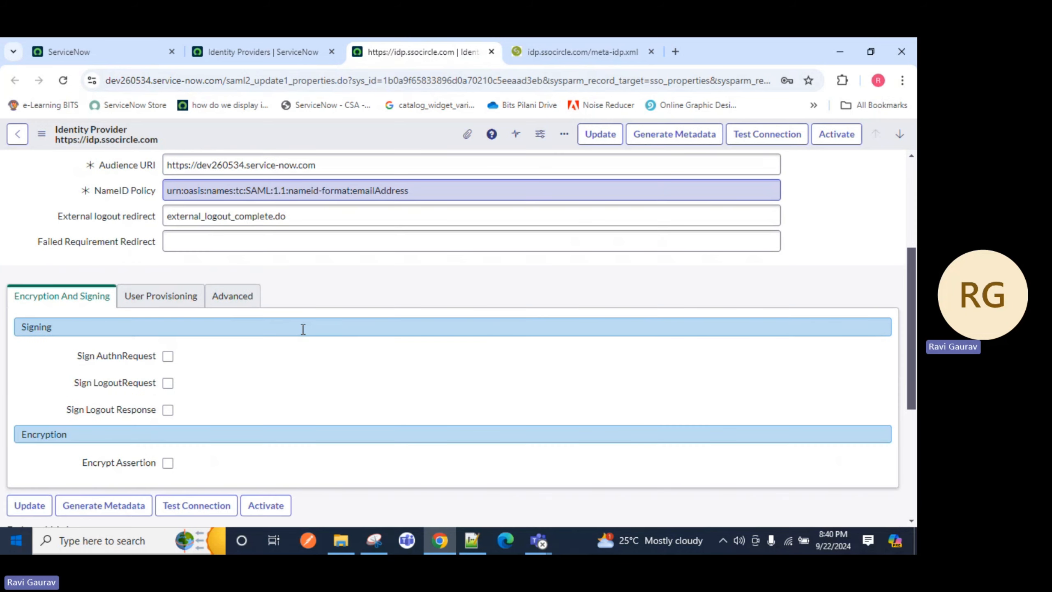
pyautogui.click(232, 297)
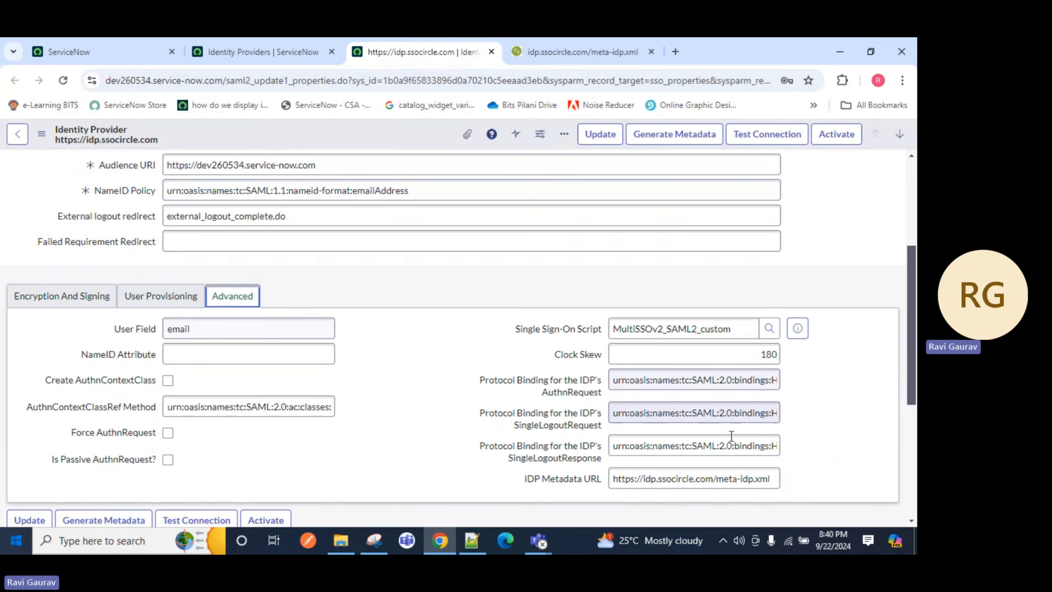
pyautogui.click(740, 329)
pyautogui.moveTo(740, 329); pyautogui.dragTo(616, 330)
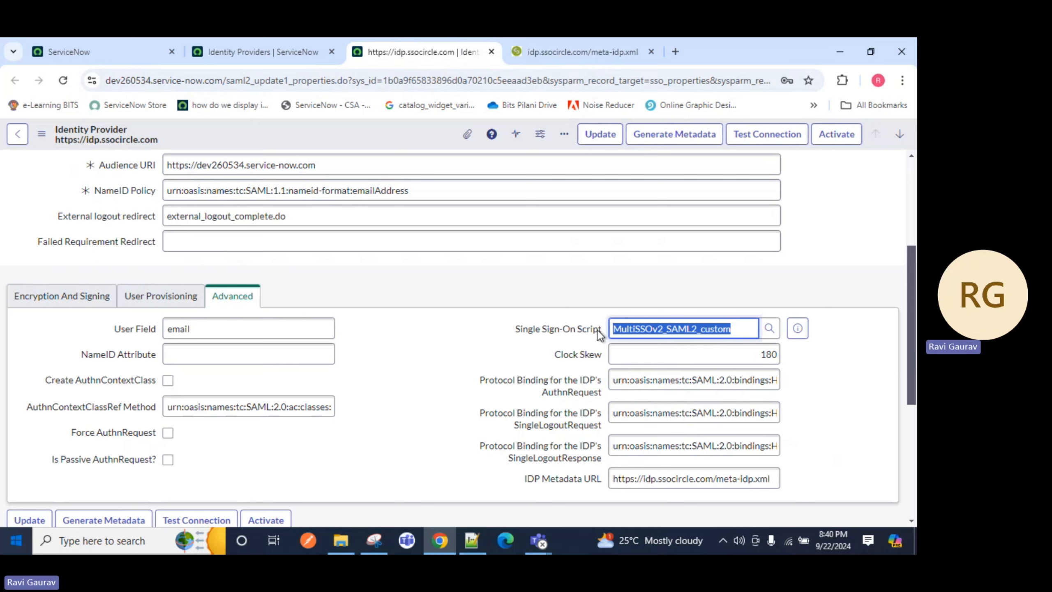
pyautogui.doubleClick(189, 329)
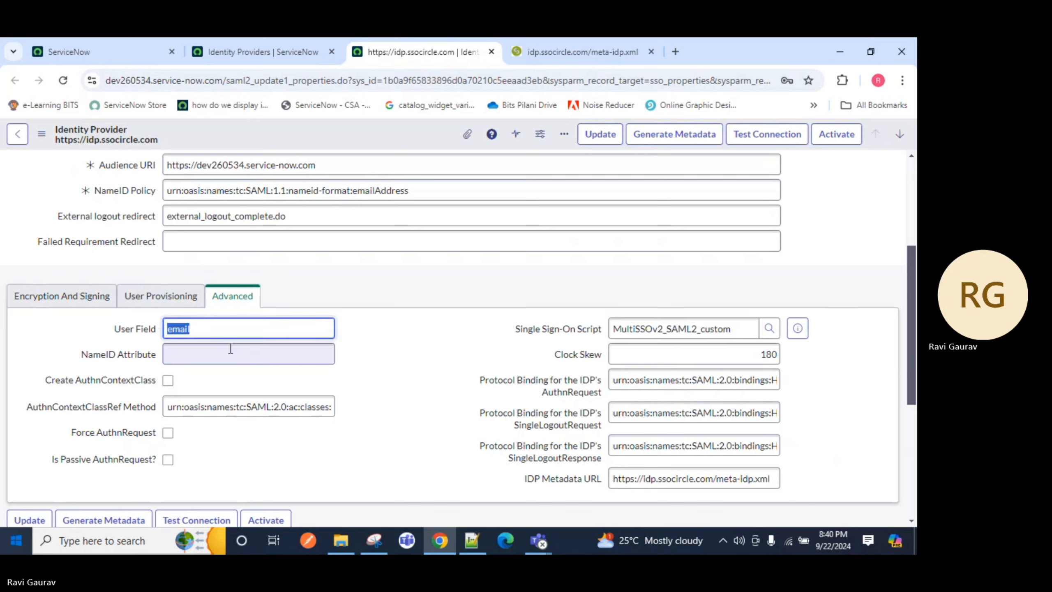
pyautogui.click(602, 53)
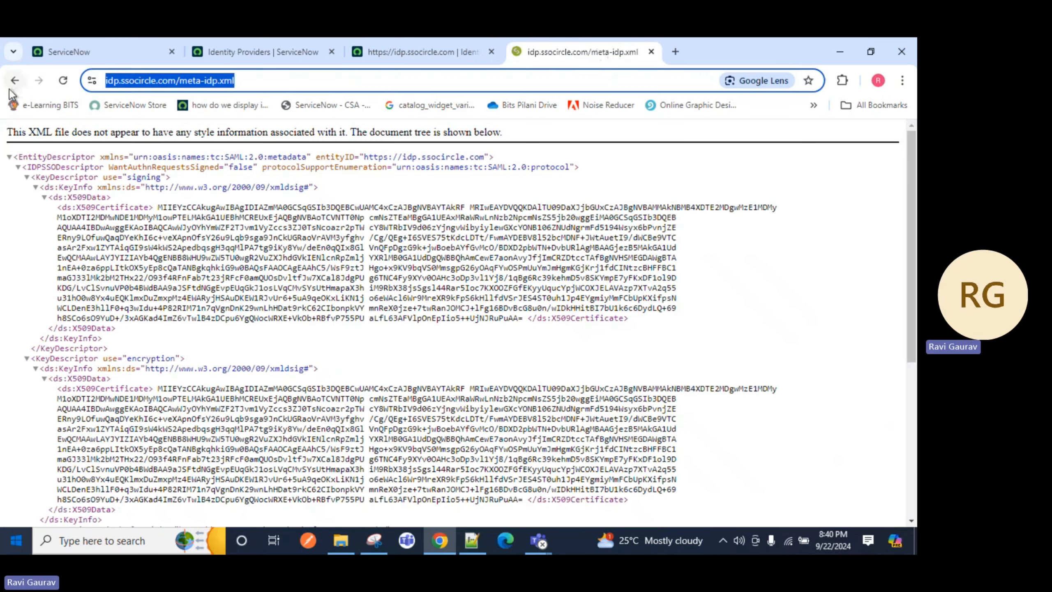
# Copy the account's email address from SSOCircle's My Profile page, past the advertisement.
pyautogui.press('Return')
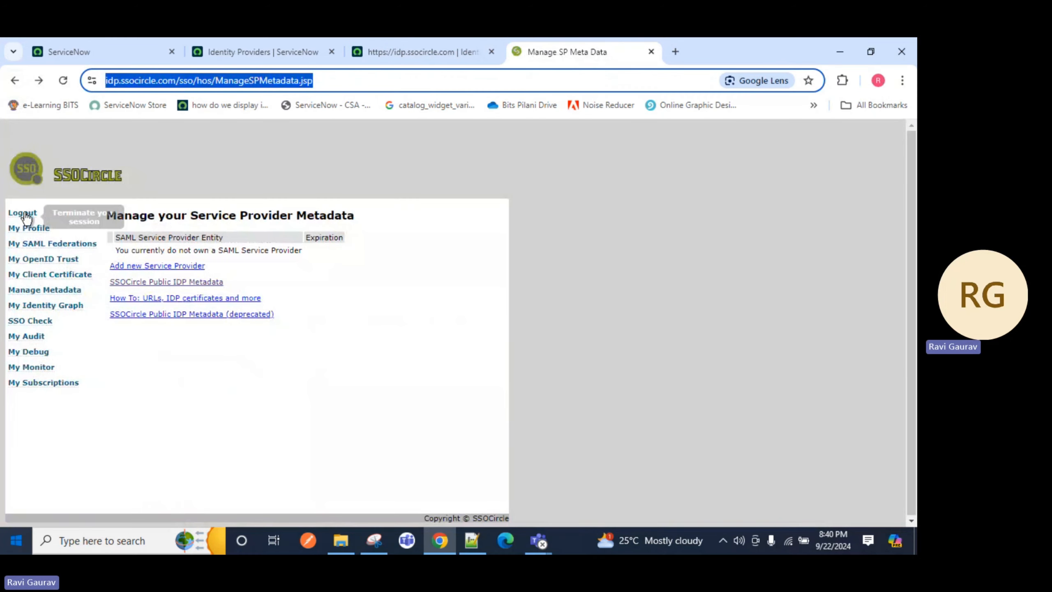
pyautogui.click(26, 231)
pyautogui.click(826, 213)
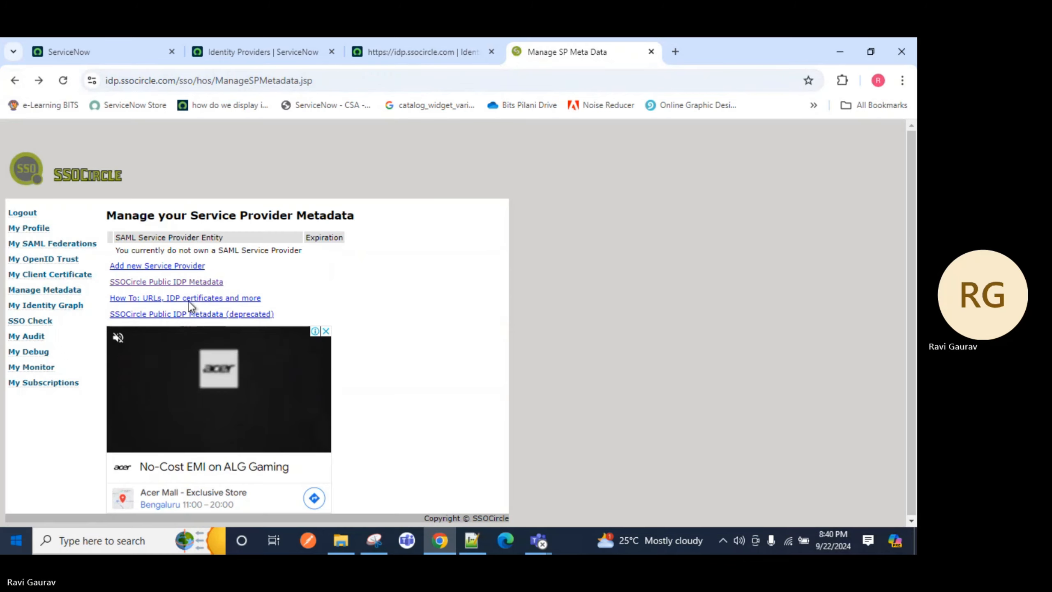
pyautogui.click(31, 228)
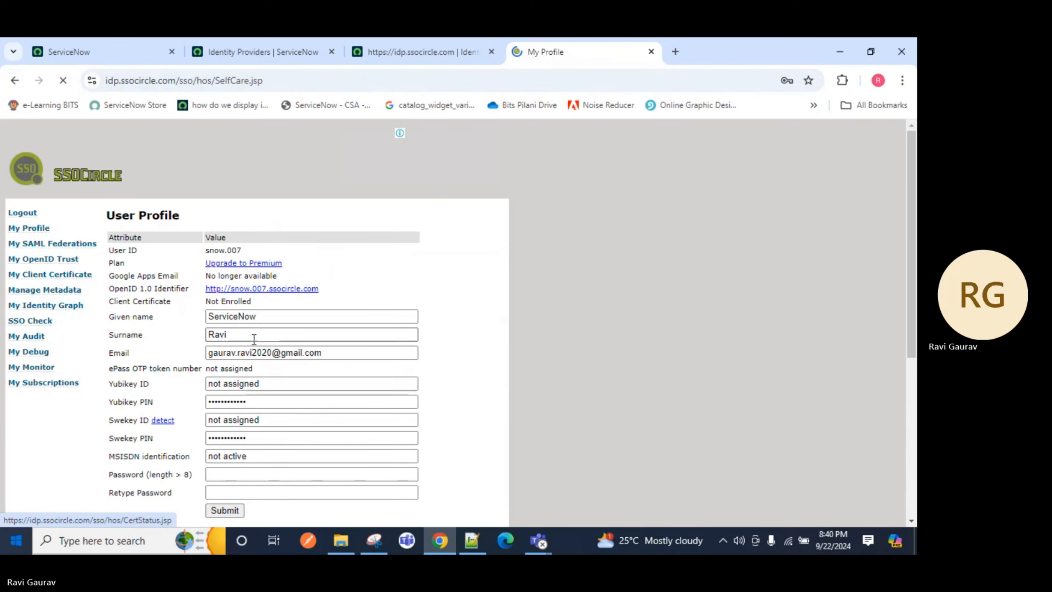
pyautogui.moveTo(327, 350); pyautogui.dragTo(195, 365)
pyautogui.hotkey('ctrl', 'c')
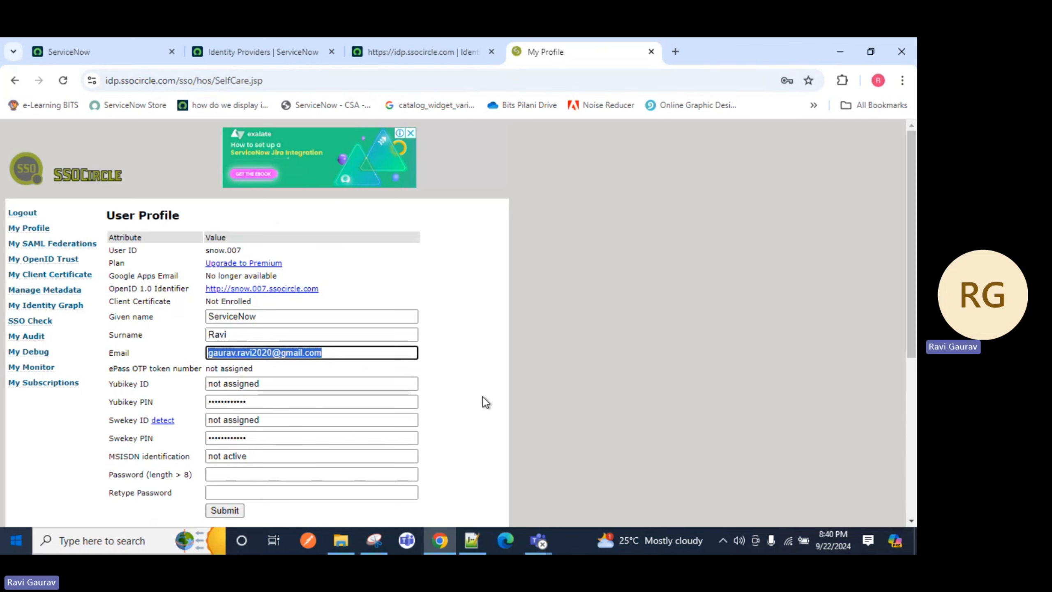
# Replace the System Administrator profile email with the copied SSOCircle email and save the record.
pyautogui.click(99, 52)
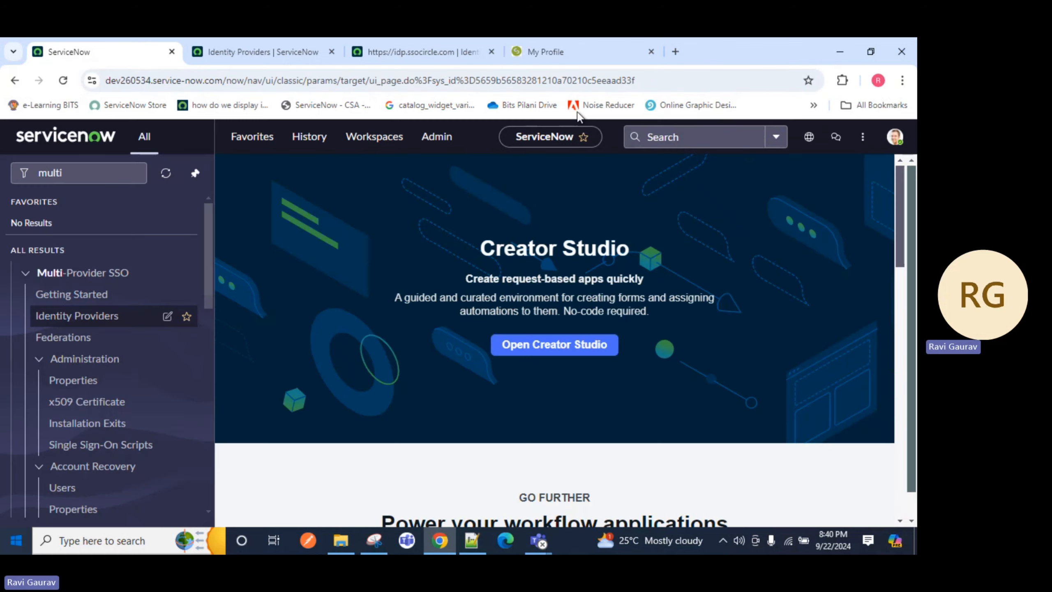
pyautogui.click(895, 136)
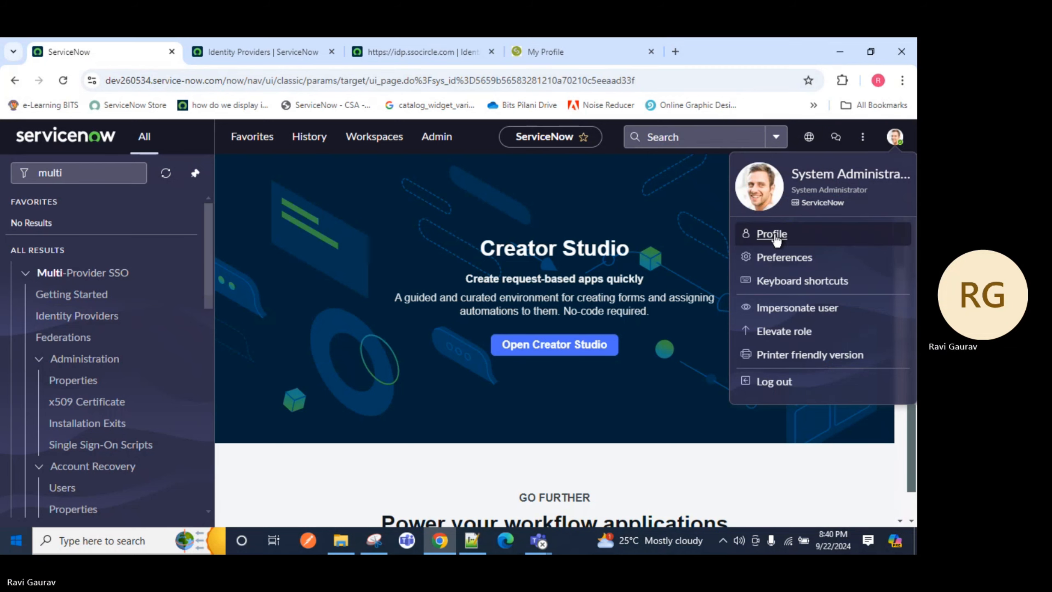
pyautogui.click(773, 234)
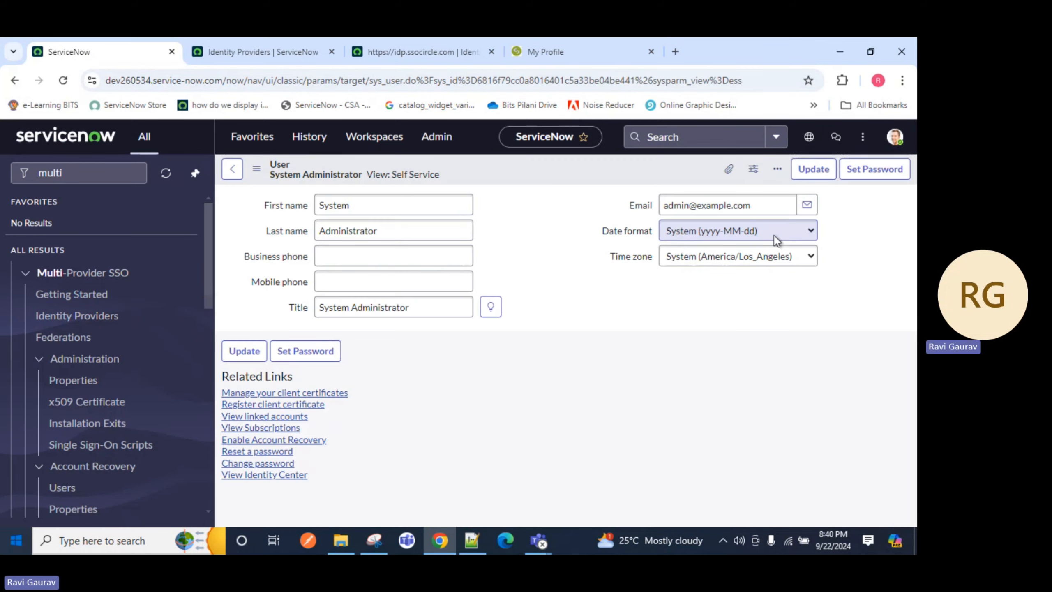
pyautogui.moveTo(760, 208); pyautogui.dragTo(641, 206)
pyautogui.hotkey('ctrl', 'v')
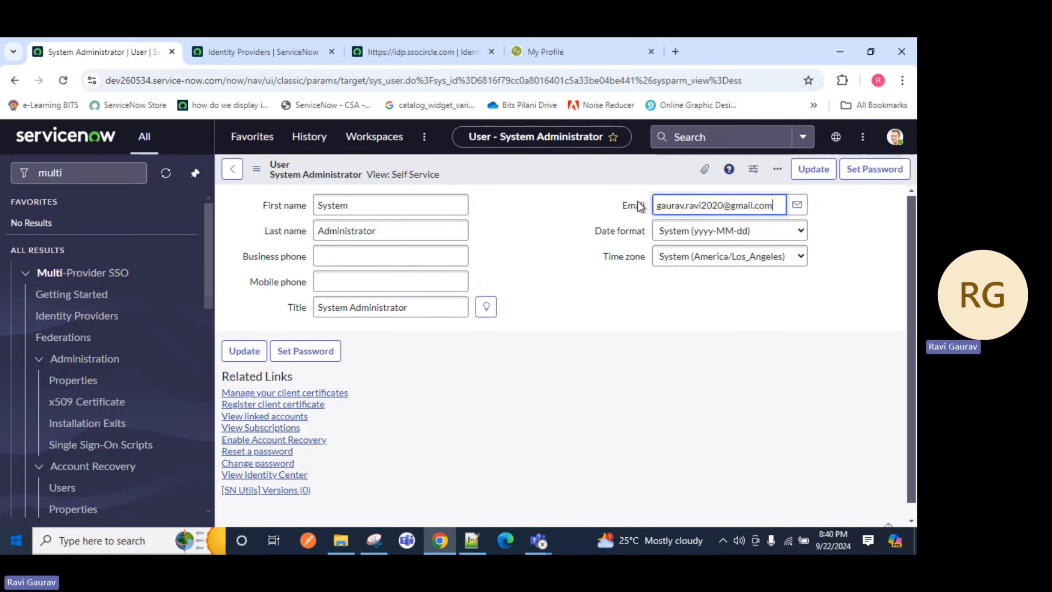
pyautogui.rightClick(578, 172)
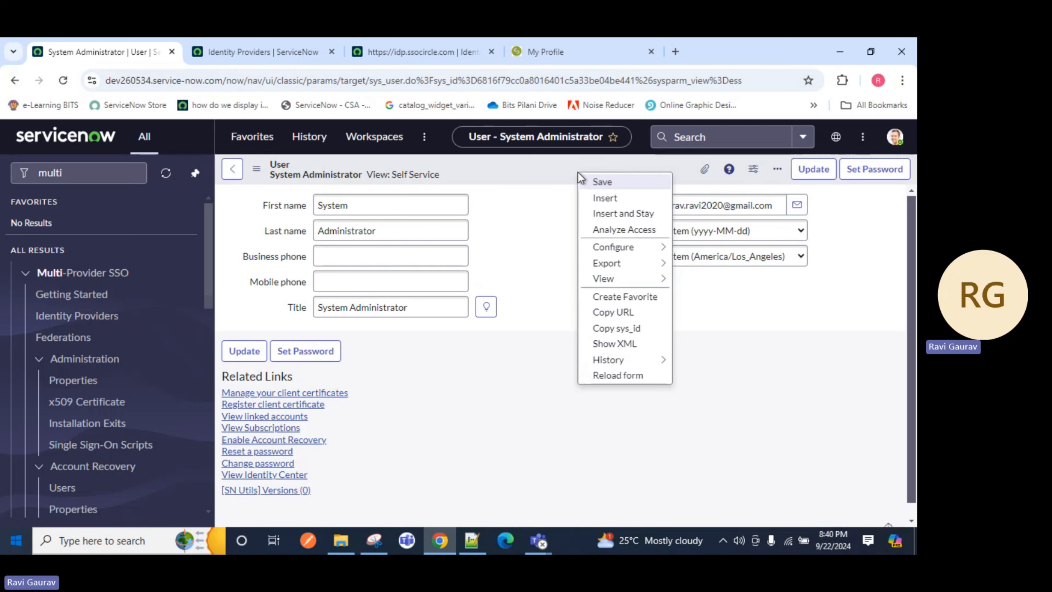
pyautogui.click(614, 181)
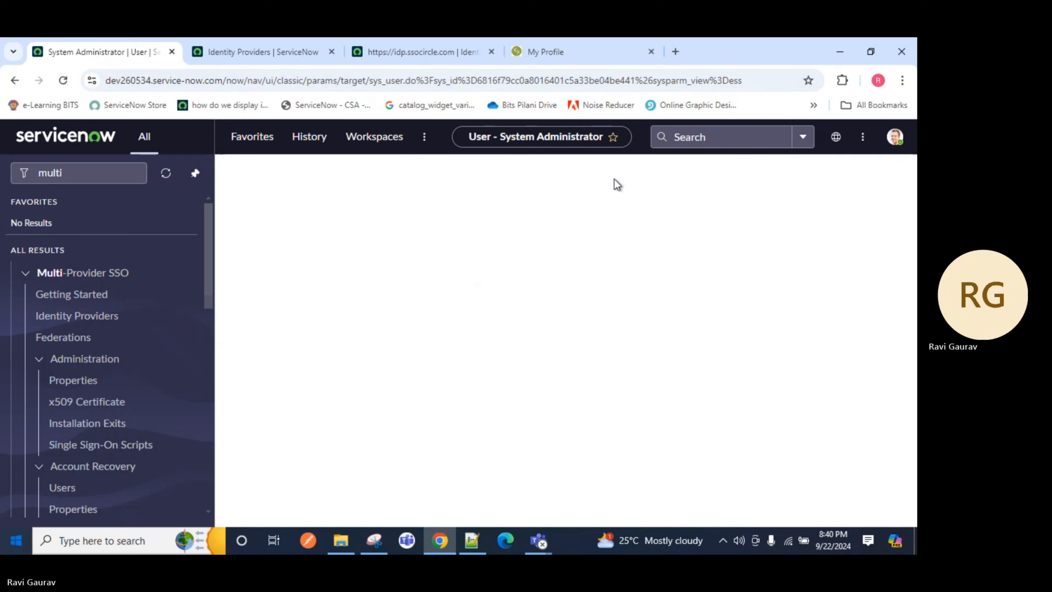
# Open SSOCircle's Manage Metadata page from the user profile.
pyautogui.click(579, 40)
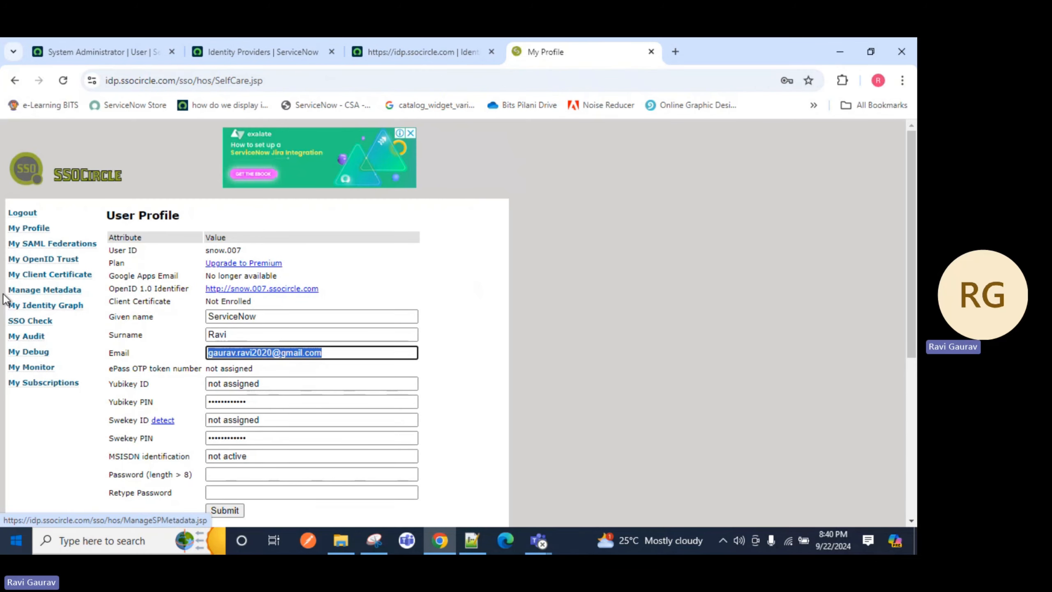
pyautogui.click(34, 292)
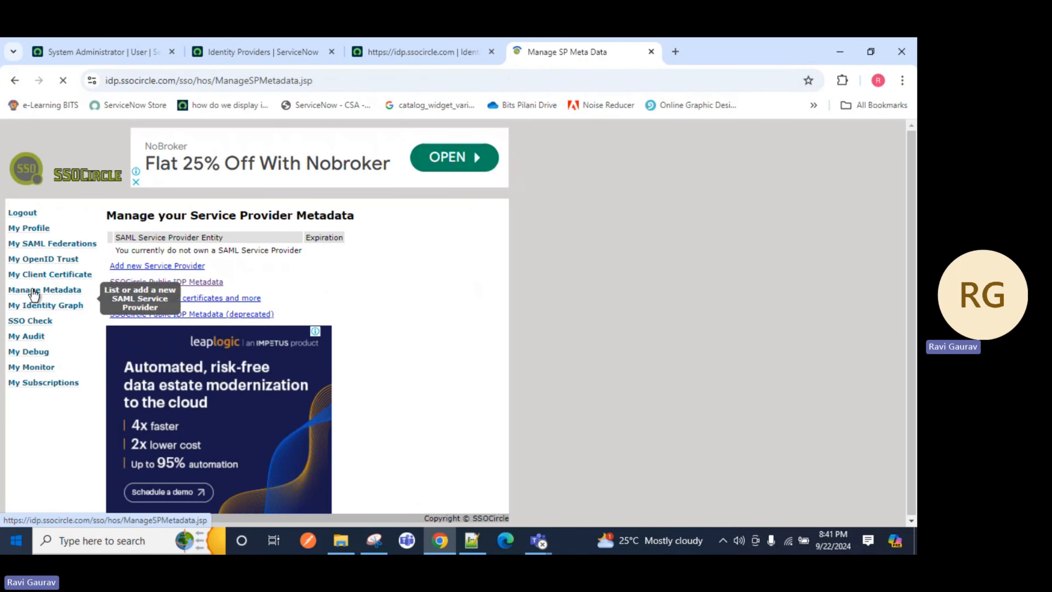
pyautogui.moveTo(217, 272); pyautogui.dragTo(161, 276)
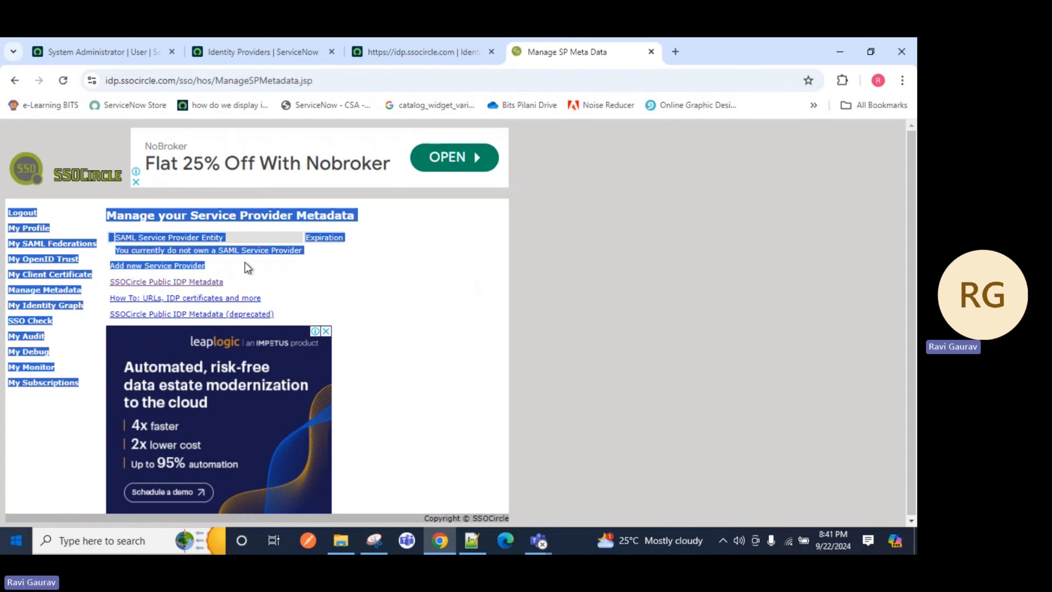
pyautogui.click(171, 272)
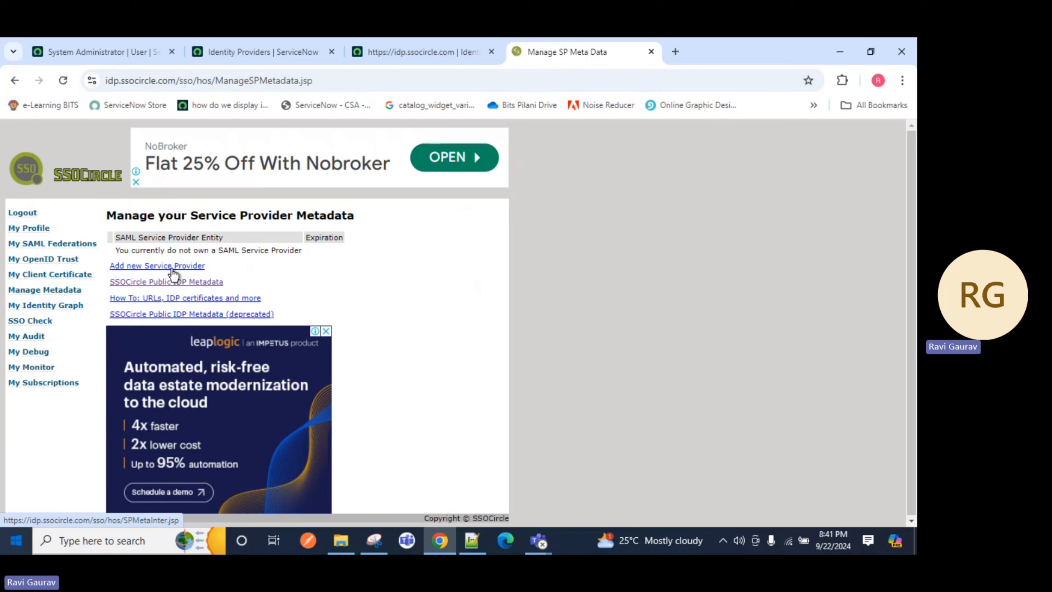
pyautogui.click(153, 52)
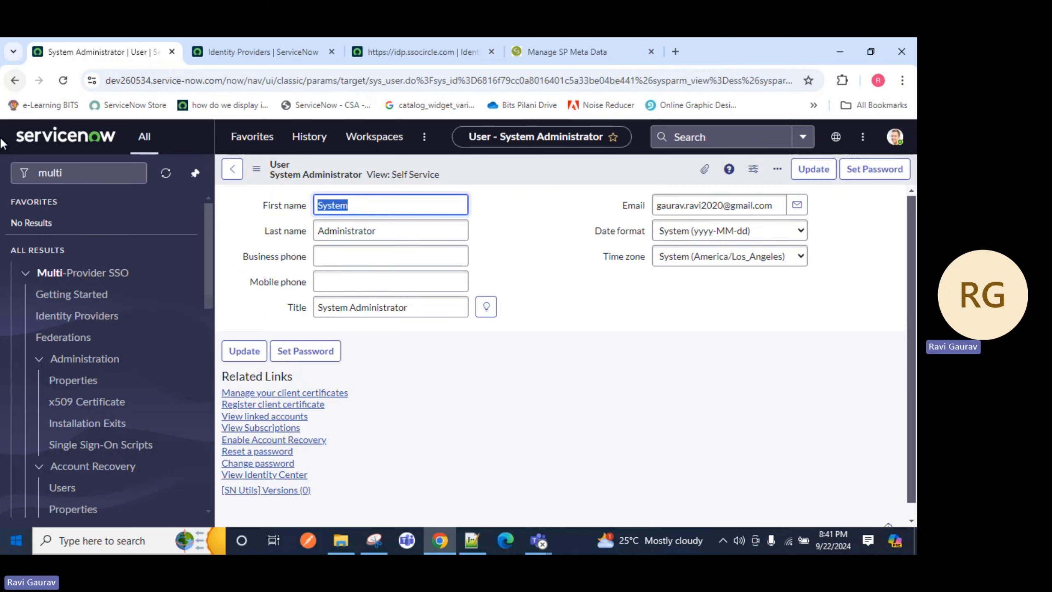
pyautogui.click(580, 52)
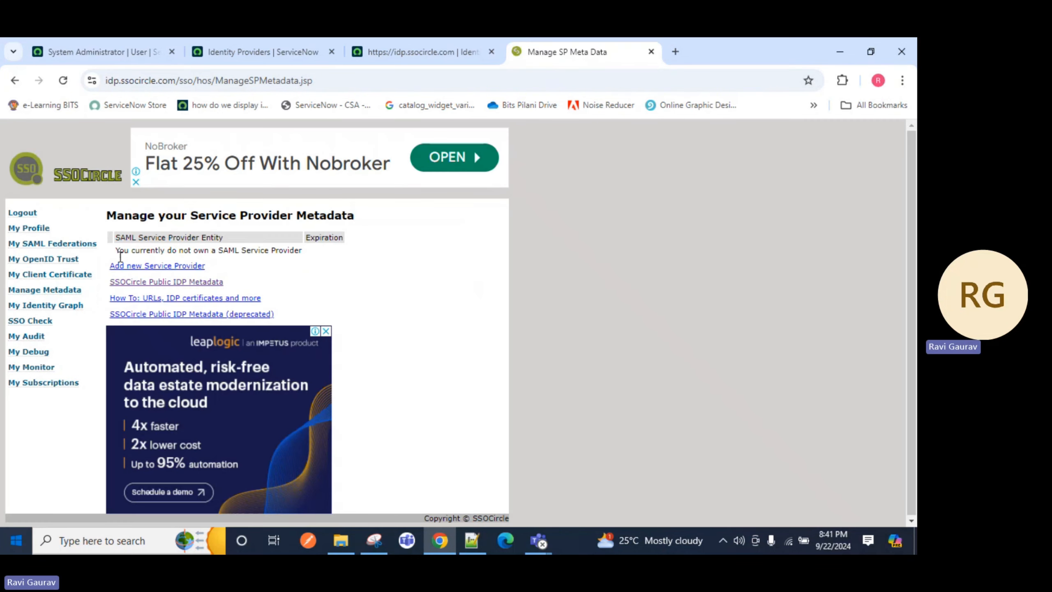
pyautogui.click(133, 267)
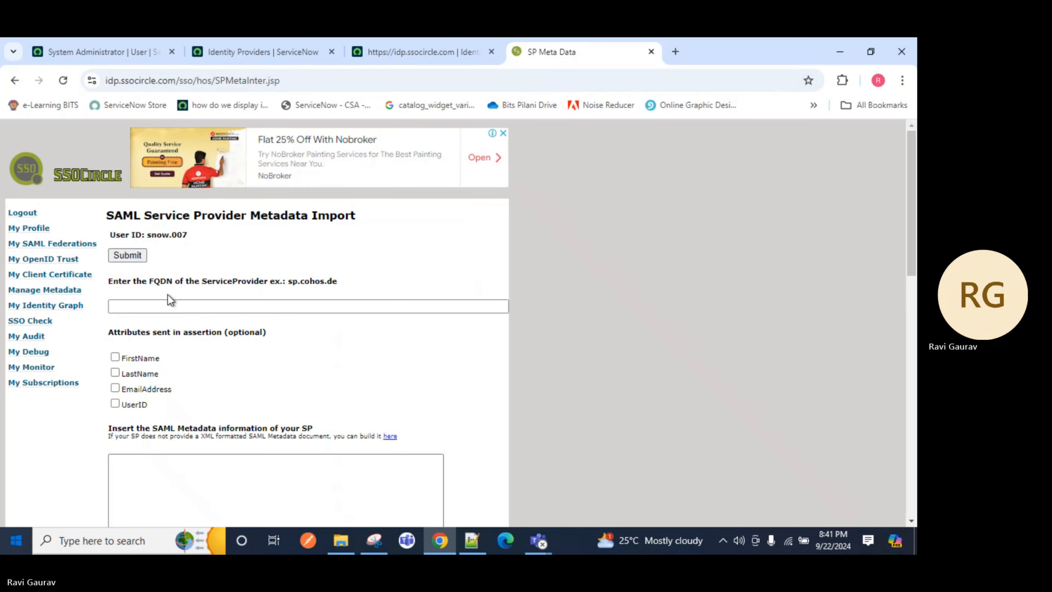
pyautogui.moveTo(194, 281); pyautogui.dragTo(344, 283)
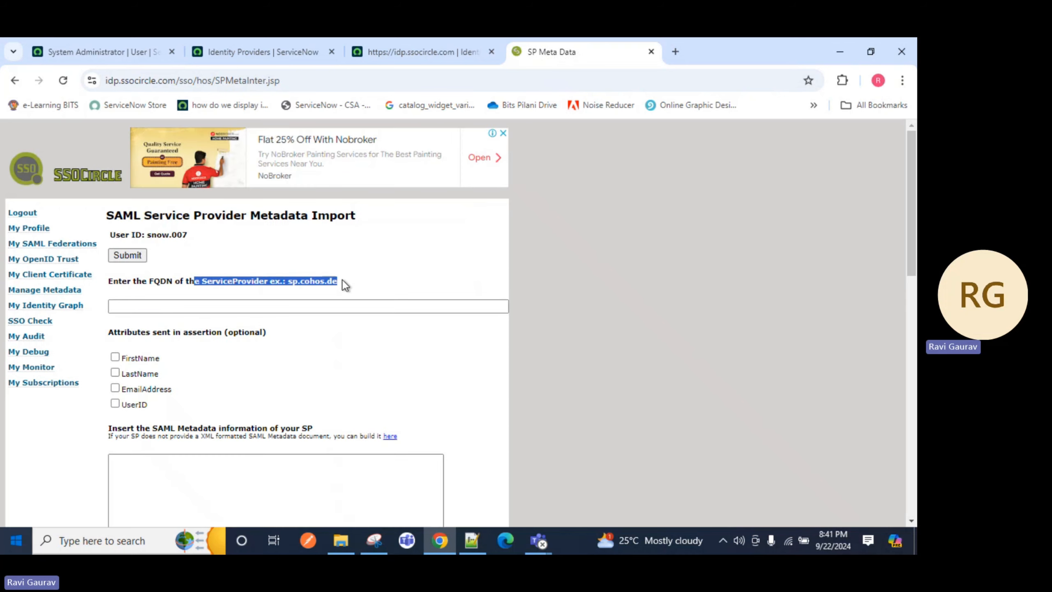
pyautogui.click(300, 304)
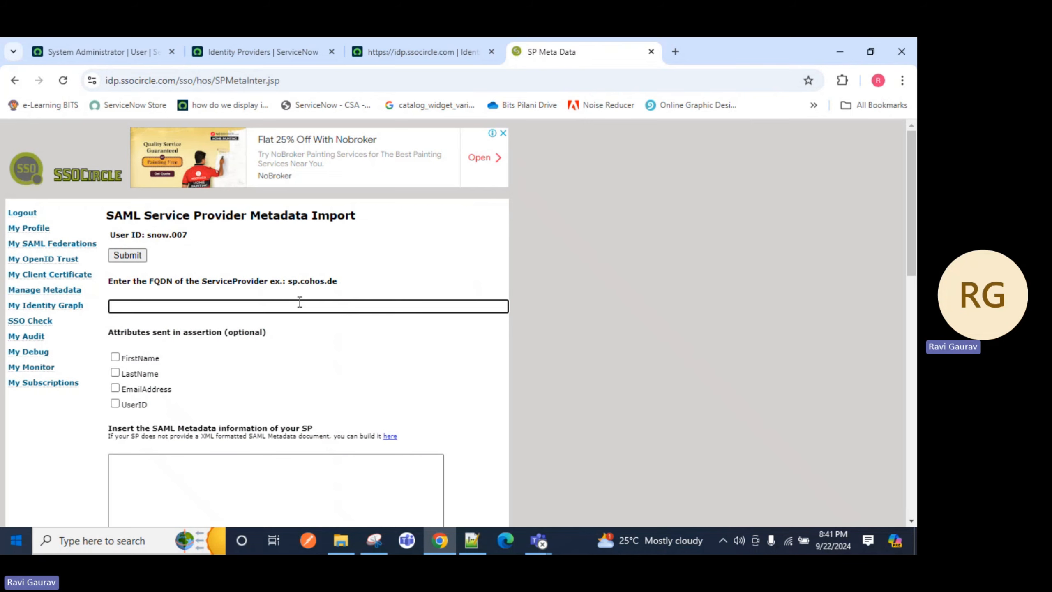
pyautogui.click(70, 47)
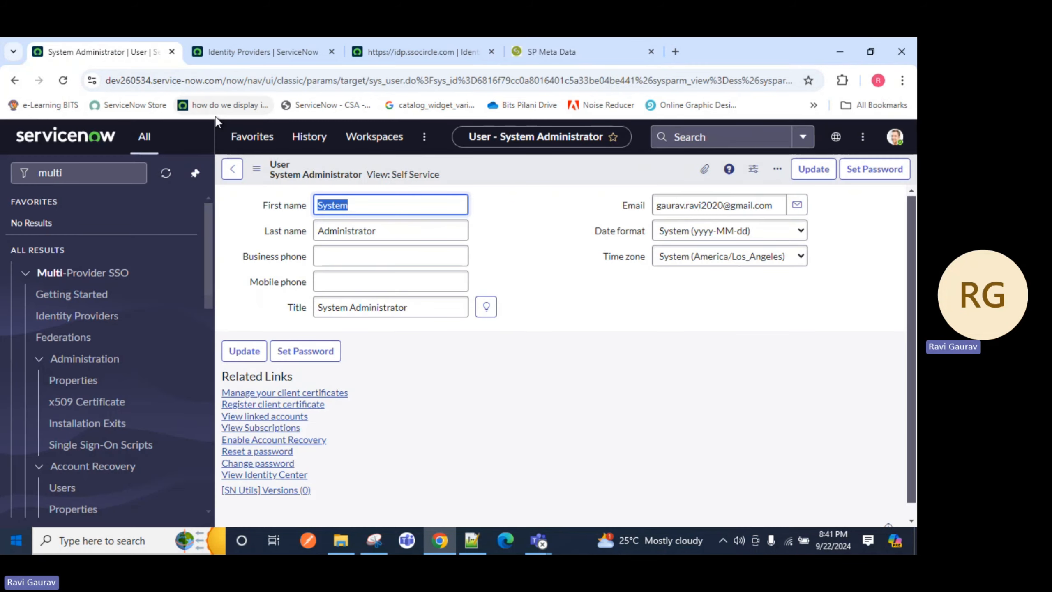
pyautogui.click(134, 83)
pyautogui.click(133, 82)
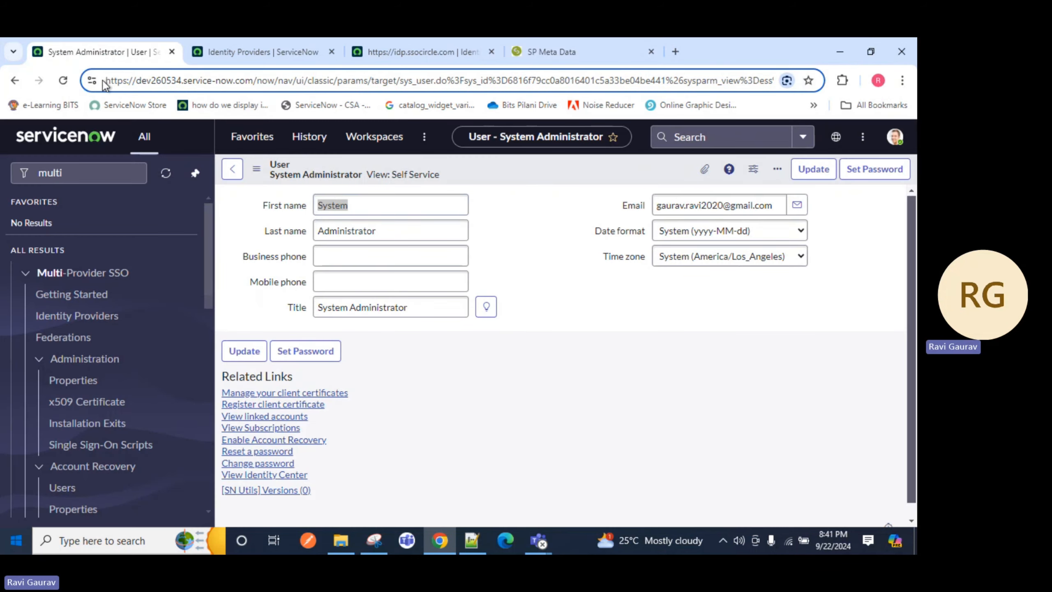
pyautogui.moveTo(107, 79); pyautogui.dragTo(163, 82)
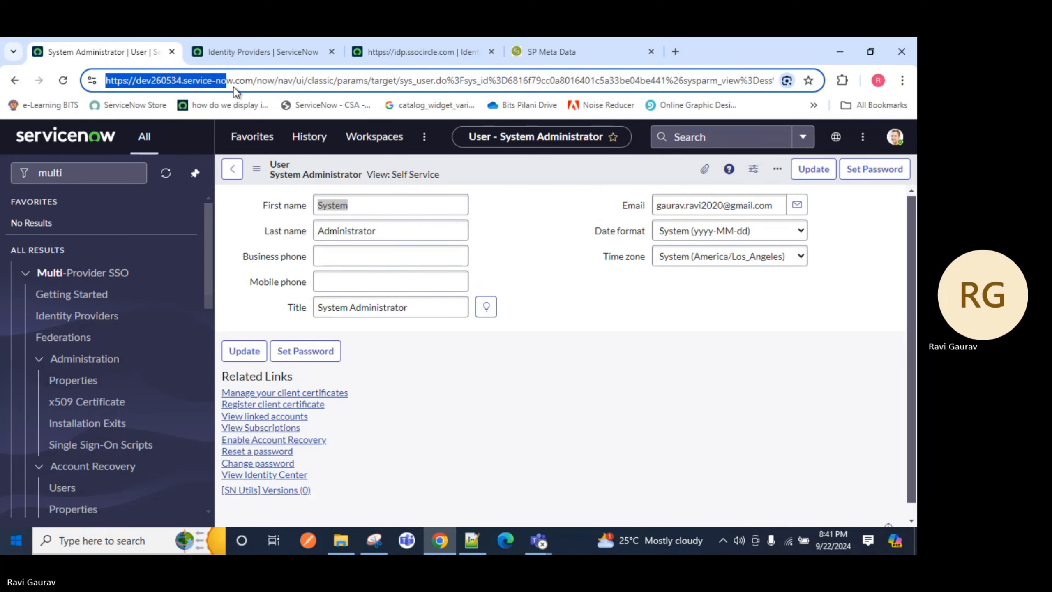
pyautogui.moveTo(235, 89); pyautogui.dragTo(255, 89)
pyautogui.hotkey('ctrl', 'c')
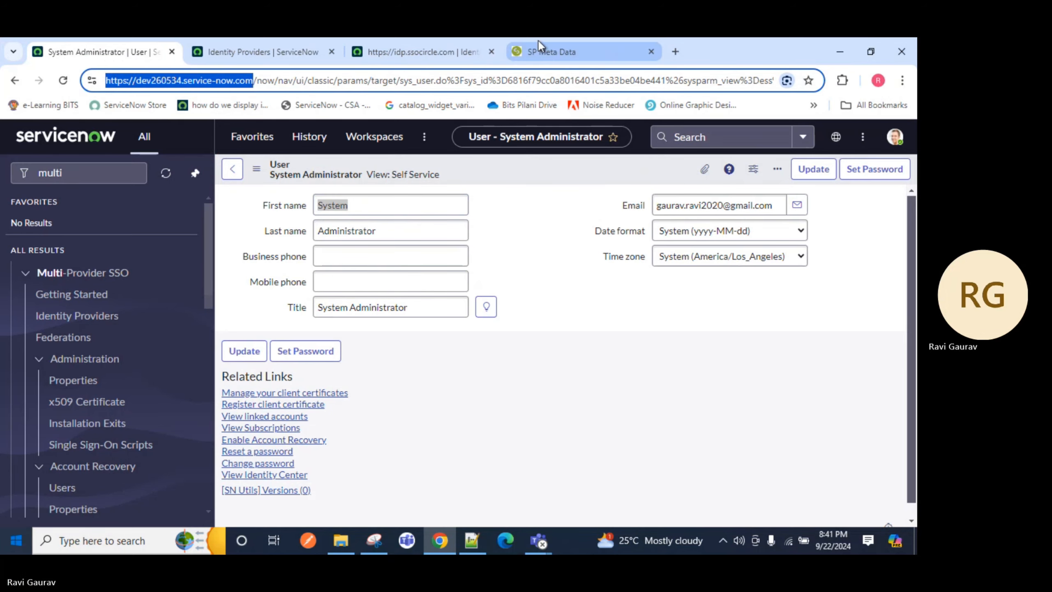
pyautogui.click(538, 49)
pyautogui.click(231, 306)
pyautogui.hotkey('ctrl', 'v')
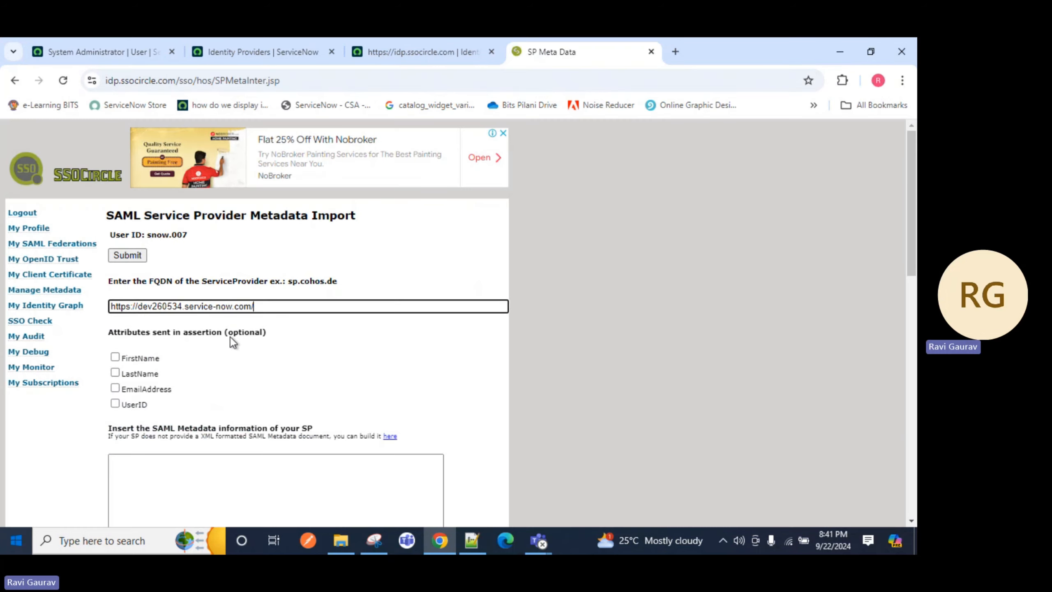
# Tick FirstName, LastName, EmailAddress and UserID, then return to the ServiceNow user record.
pyautogui.click(115, 356)
pyautogui.click(115, 373)
pyautogui.click(115, 388)
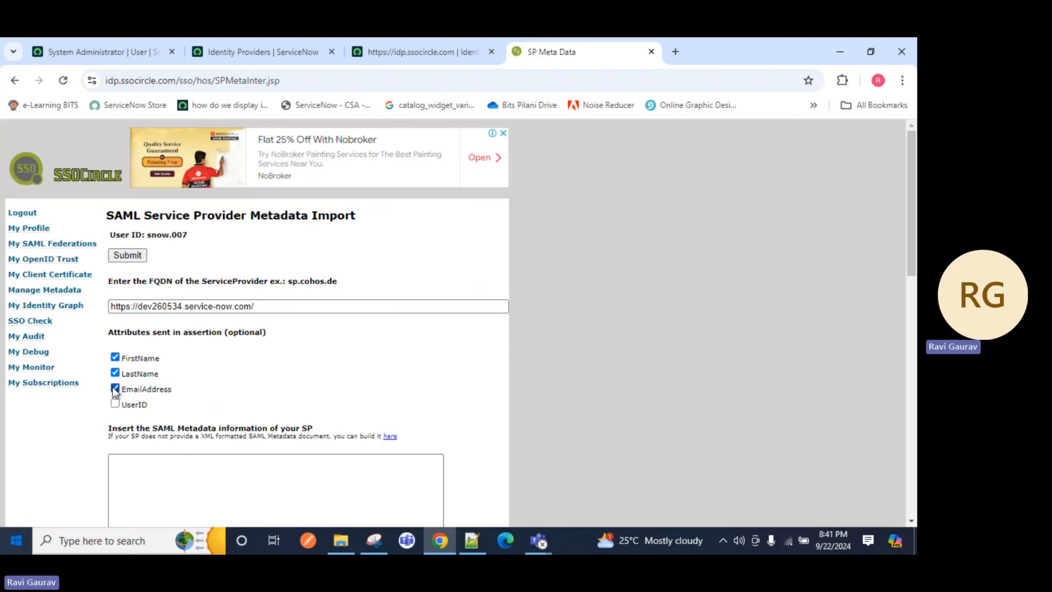
pyautogui.click(115, 403)
pyautogui.scroll(-5, 322, 426)
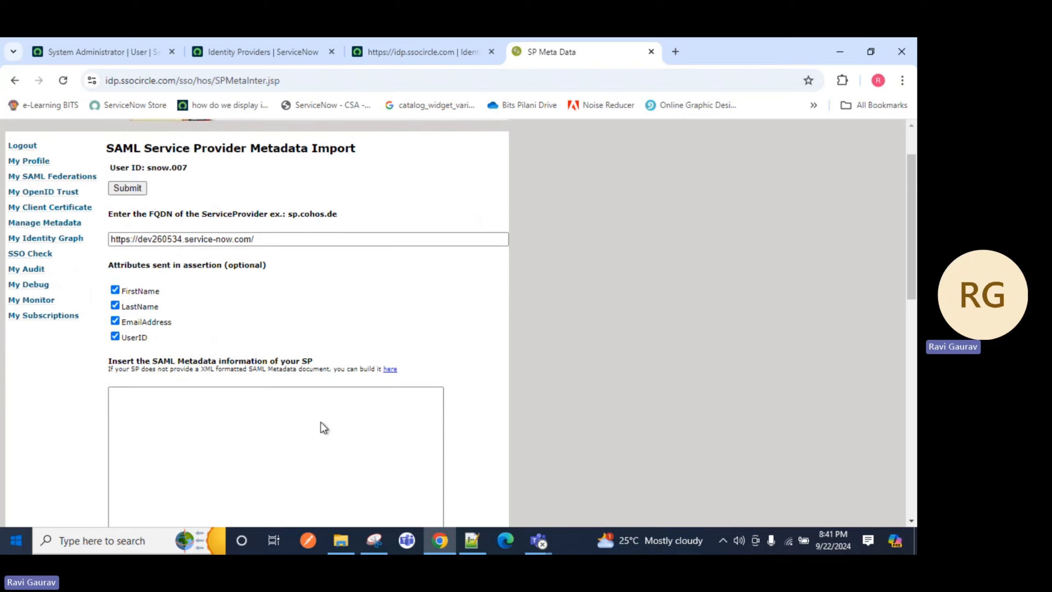
pyautogui.moveTo(96, 238); pyautogui.dragTo(313, 224)
pyautogui.click(325, 296)
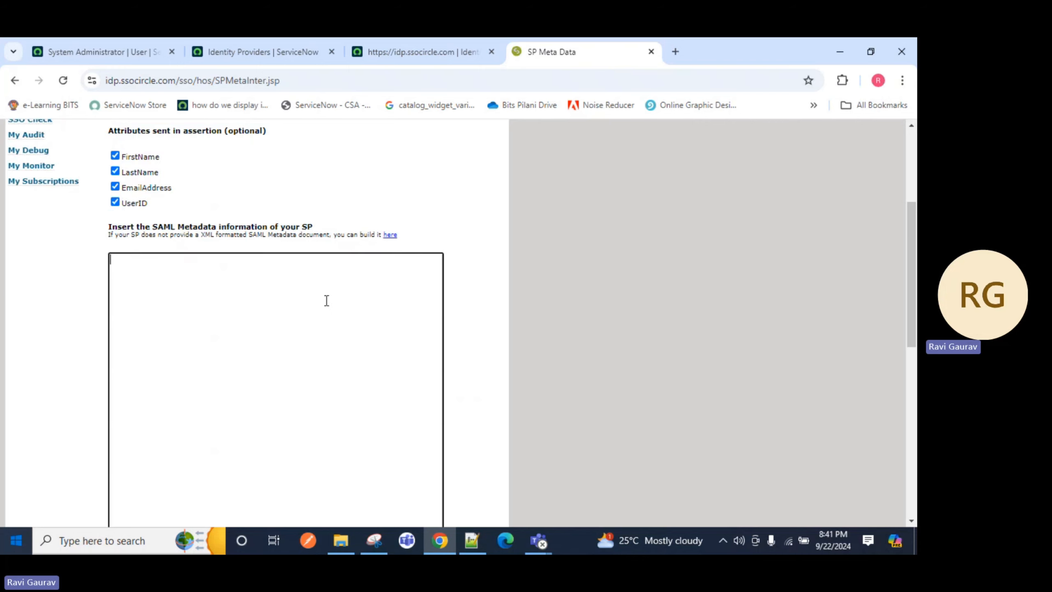
pyautogui.scroll(5, 290, 292)
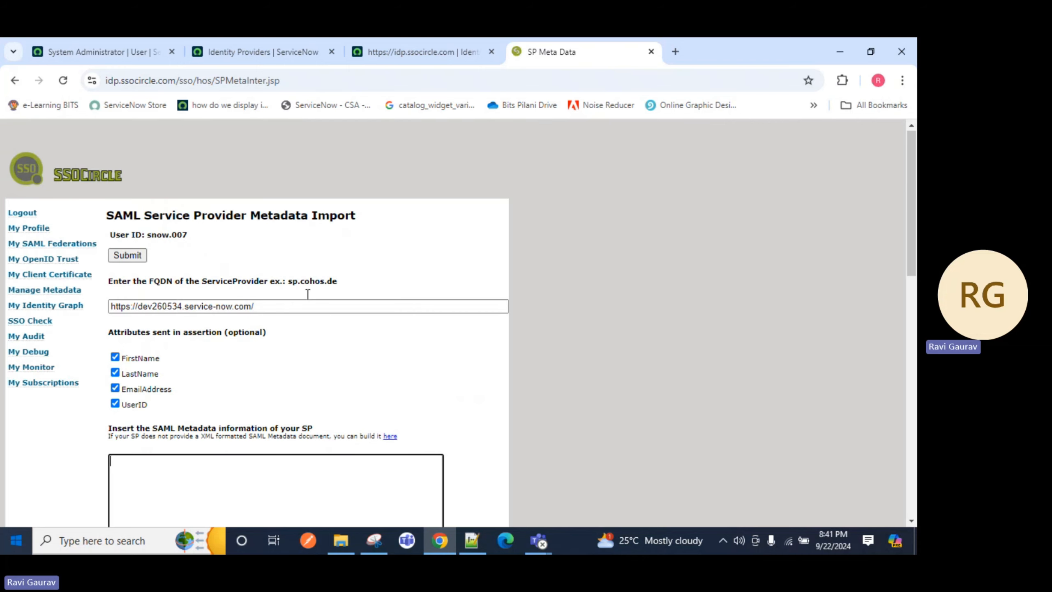
pyautogui.click(97, 50)
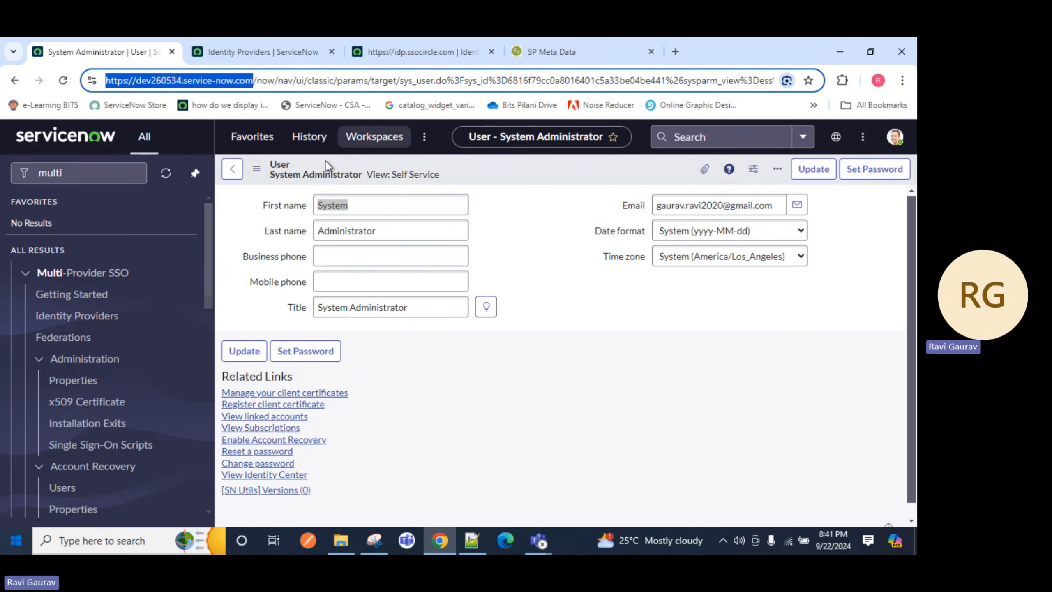
pyautogui.click(319, 288)
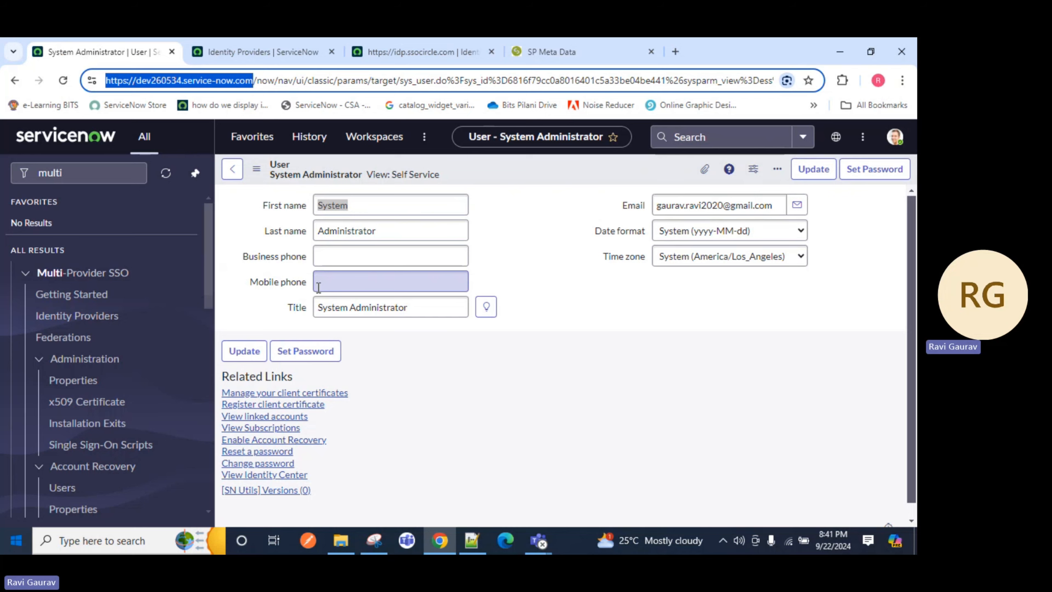
# Open the idp.ssocircle.com identity provider and generate its Service Provider Metadata.
pyautogui.click(246, 58)
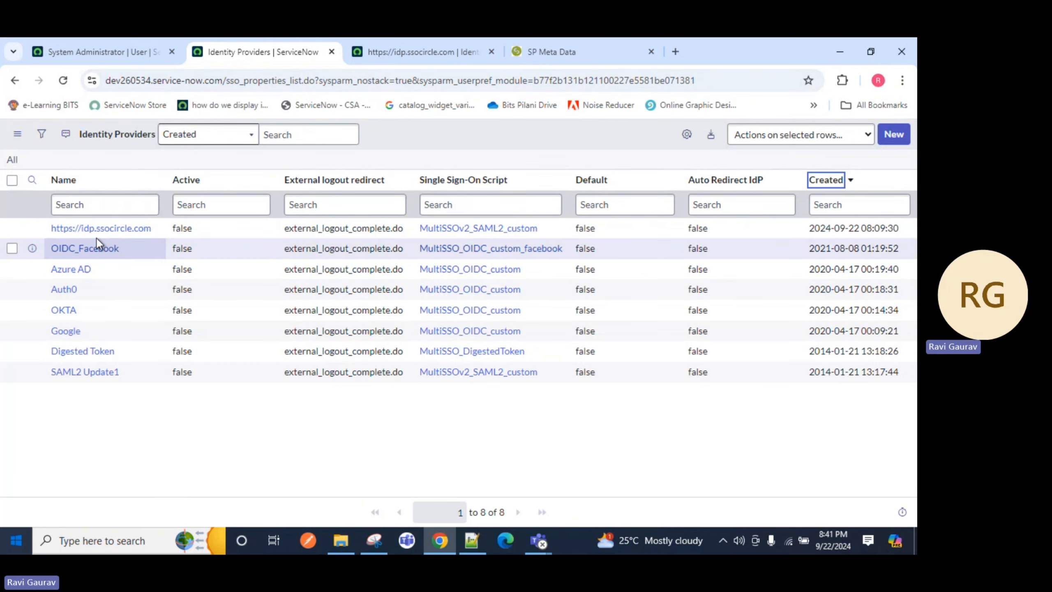
pyautogui.click(392, 52)
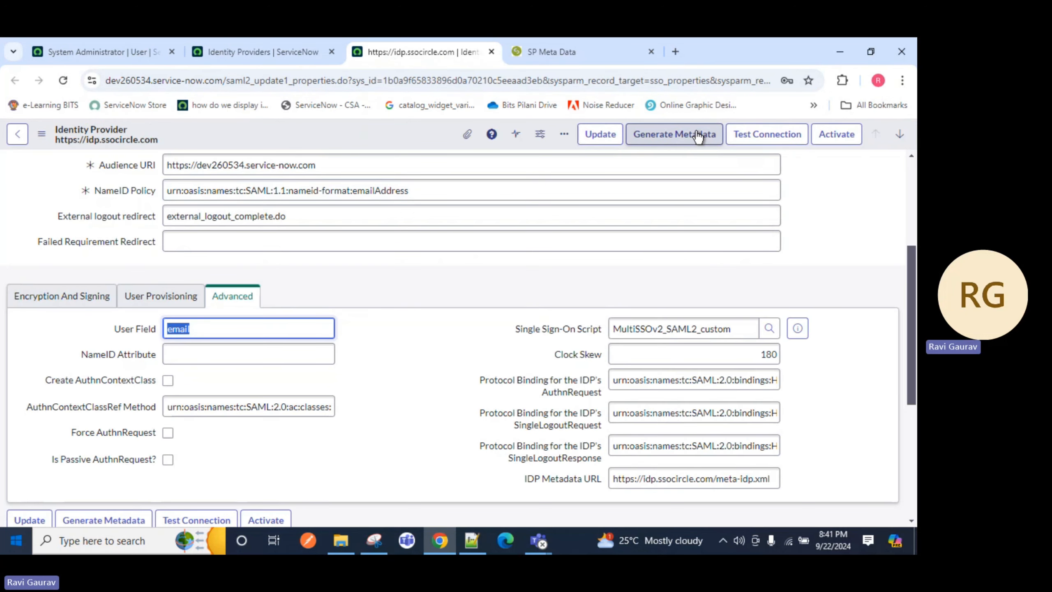
pyautogui.click(675, 137)
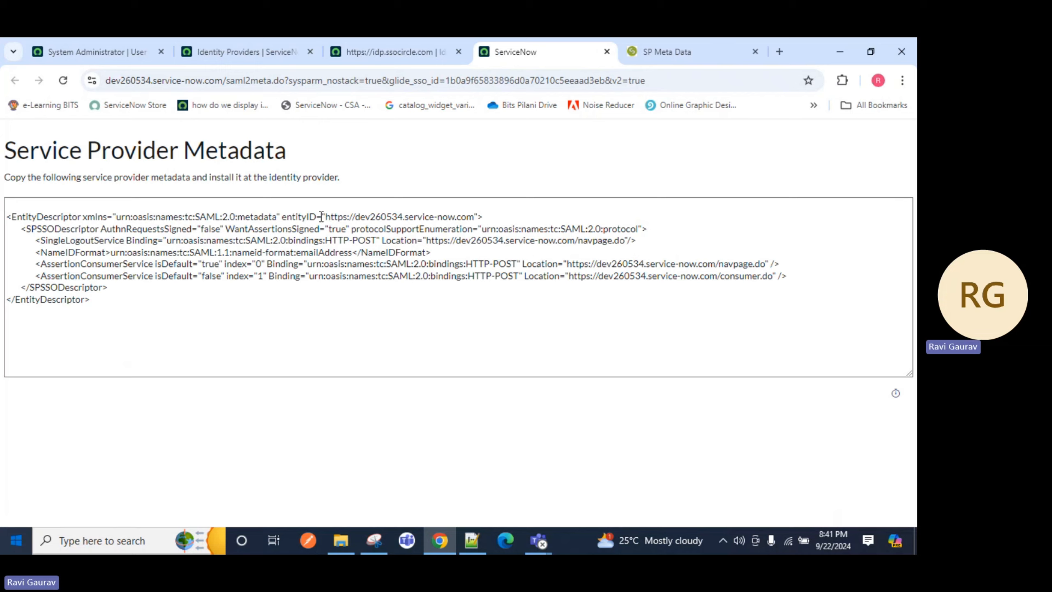
pyautogui.moveTo(329, 216); pyautogui.dragTo(627, 239)
pyautogui.moveTo(89, 299); pyautogui.dragTo(5, 212)
pyautogui.click(178, 296)
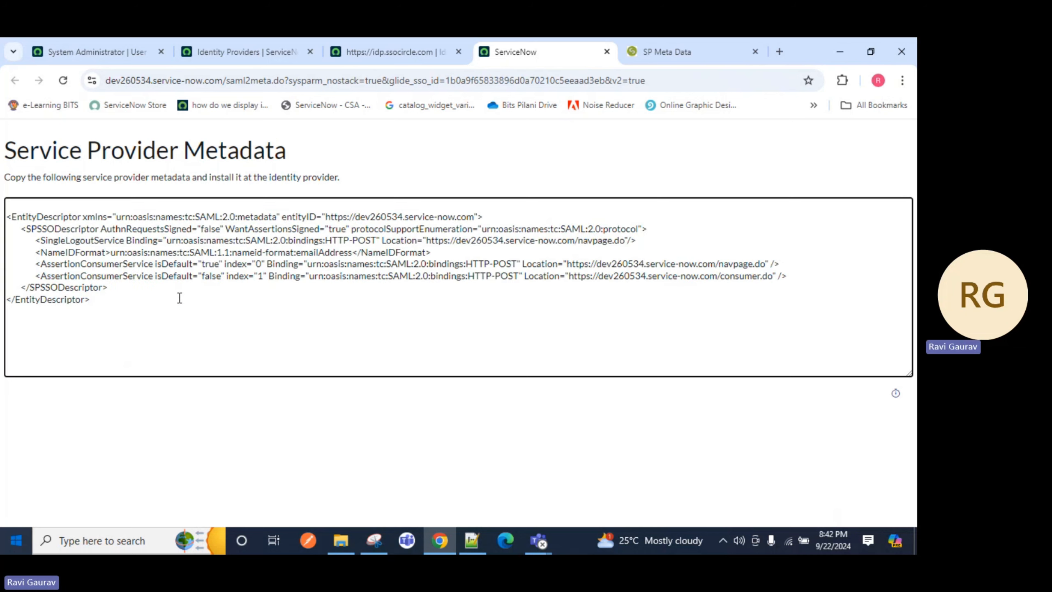
pyautogui.hotkey('ctrl', 'a')
pyautogui.moveTo(103, 308); pyautogui.dragTo(2, 217)
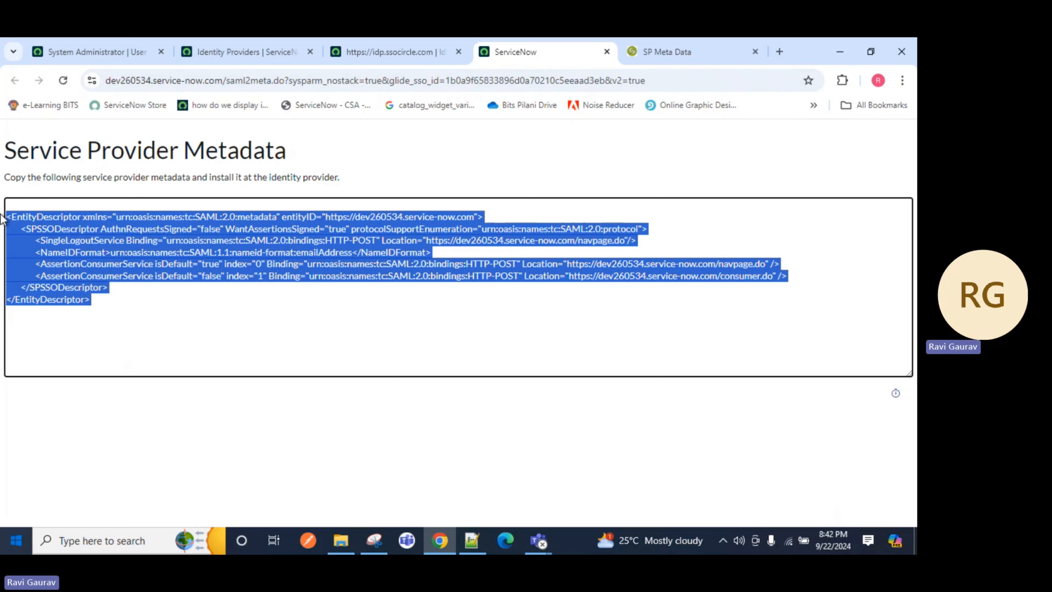
# Paste the copied ServiceNow metadata into SSOCircle's SAML Metadata box and submit it successfully.
pyautogui.hotkey('ctrl', 'c')
pyautogui.click(712, 52)
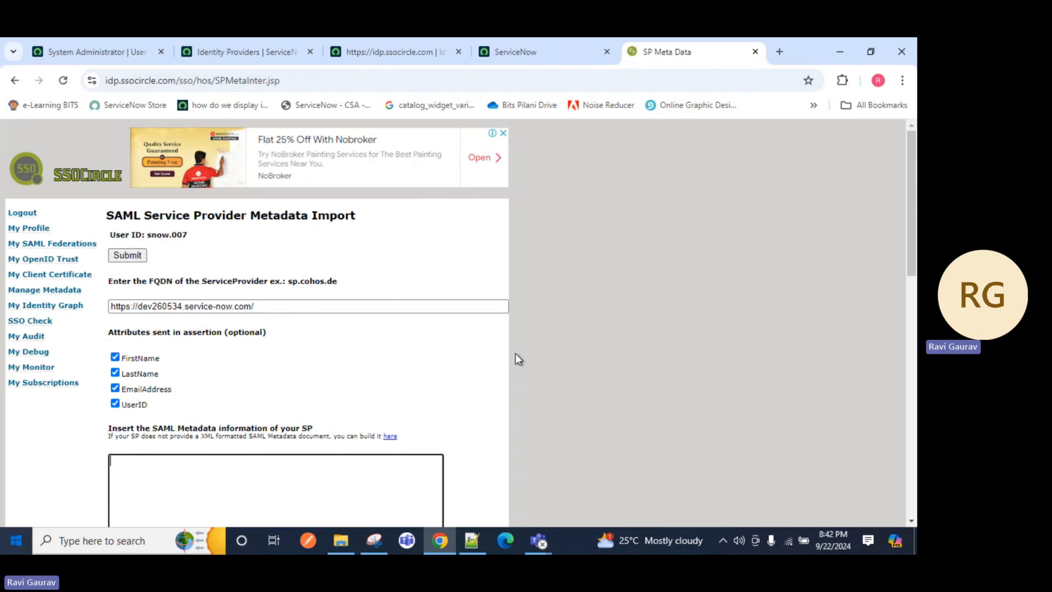
pyautogui.click(258, 470)
pyautogui.hotkey('ctrl', 'v')
pyautogui.scroll(-7, 625, 294)
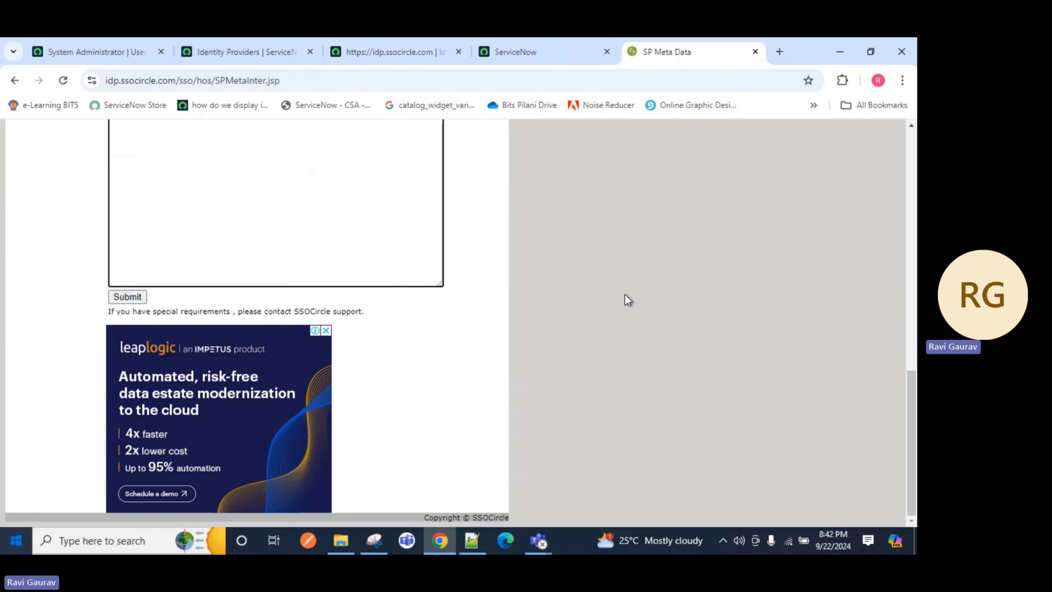
pyautogui.click(129, 297)
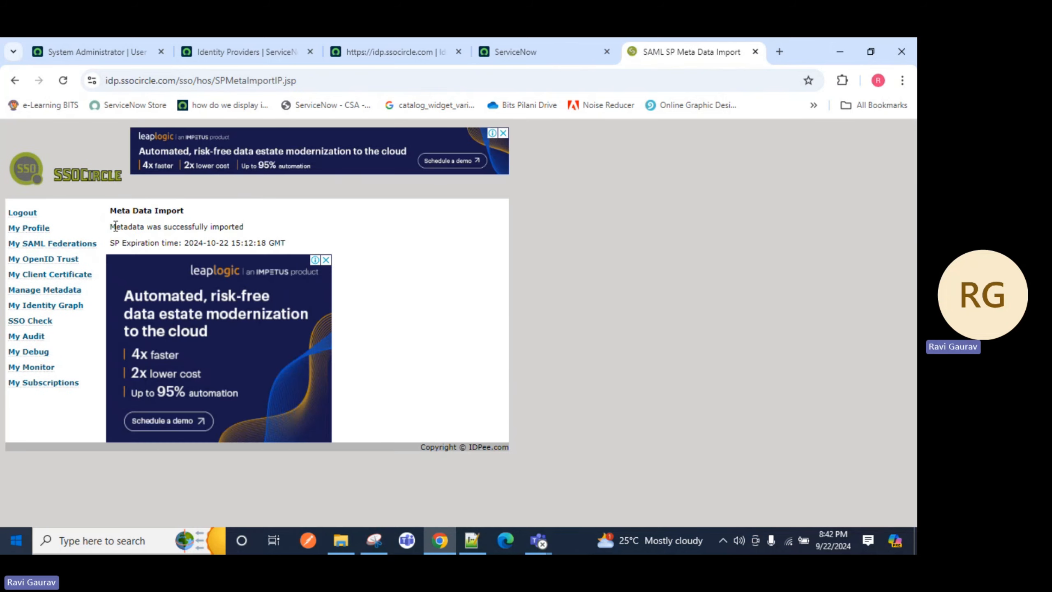
pyautogui.moveTo(116, 226); pyautogui.dragTo(261, 231)
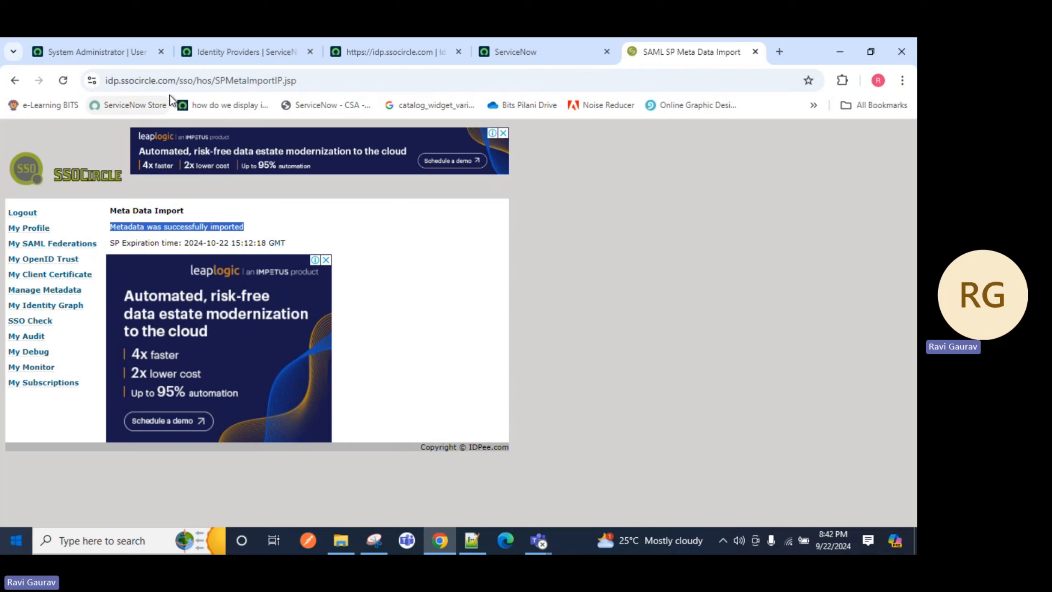
pyautogui.click(216, 51)
pyautogui.click(352, 52)
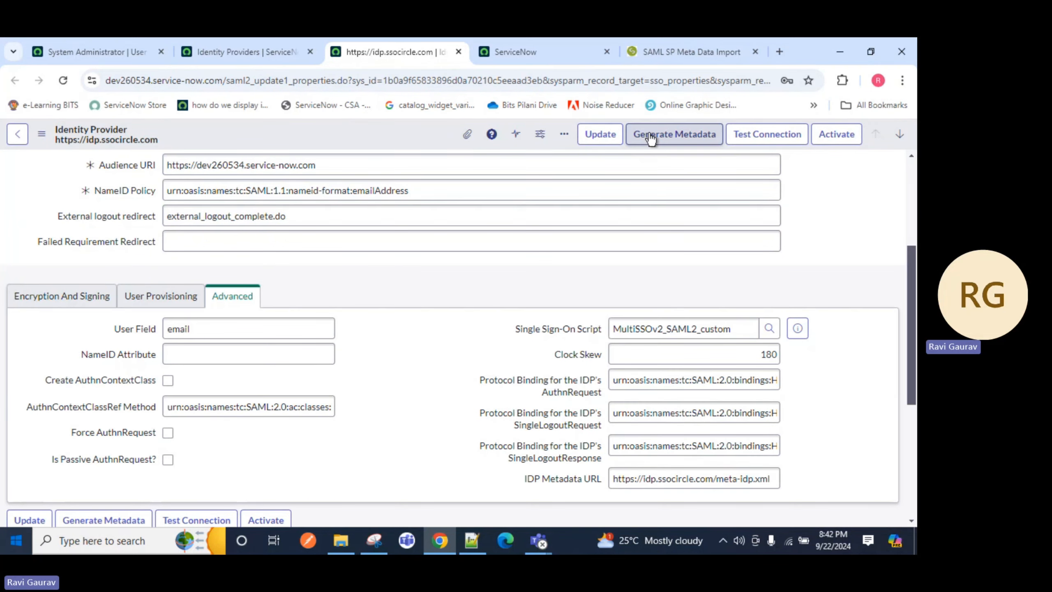
# Run Test Connection, sign in to SSOCircle, pass the reCAPTCHA and continue SAML single sign-on.
pyautogui.click(63, 80)
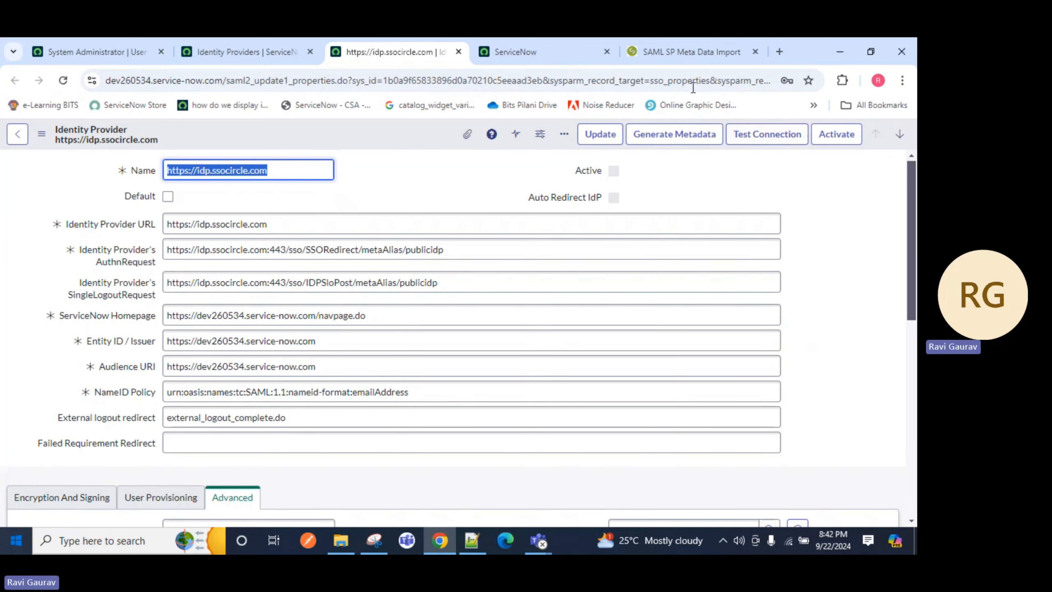
pyautogui.click(769, 139)
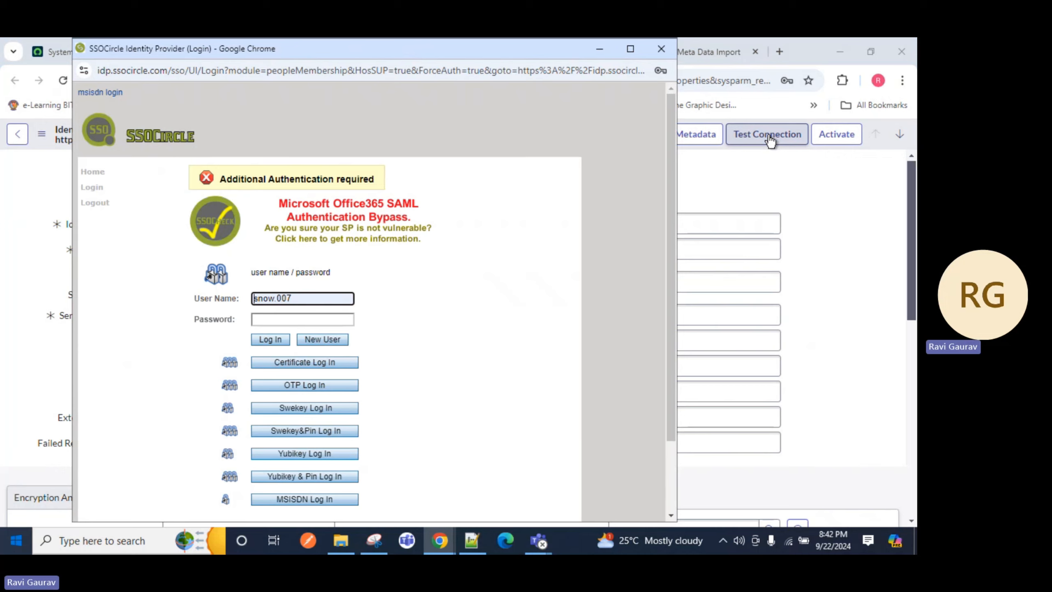
pyautogui.click(272, 319)
pyautogui.click(331, 341)
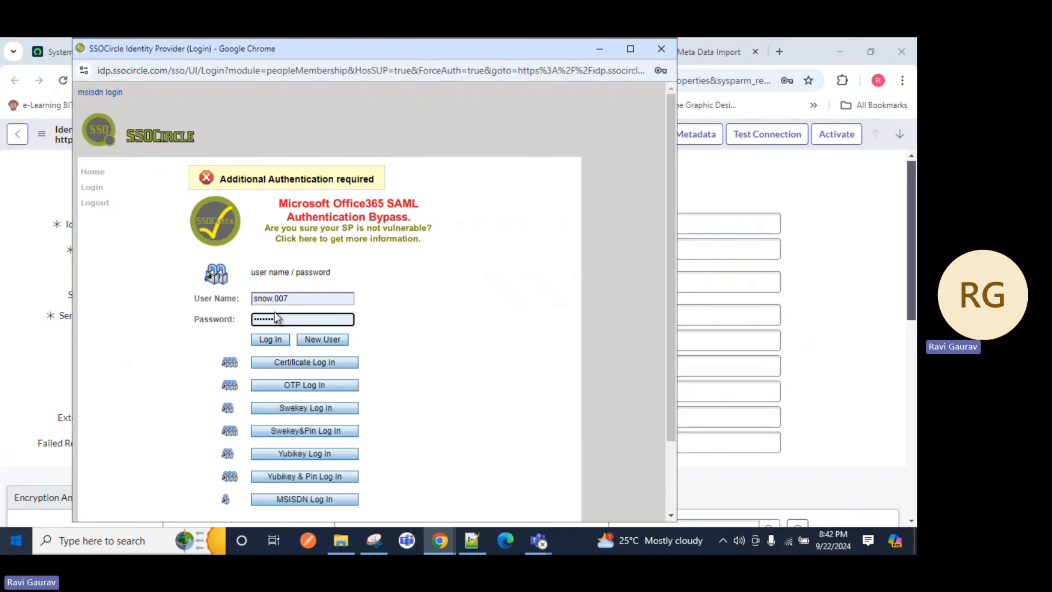
pyautogui.click(270, 343)
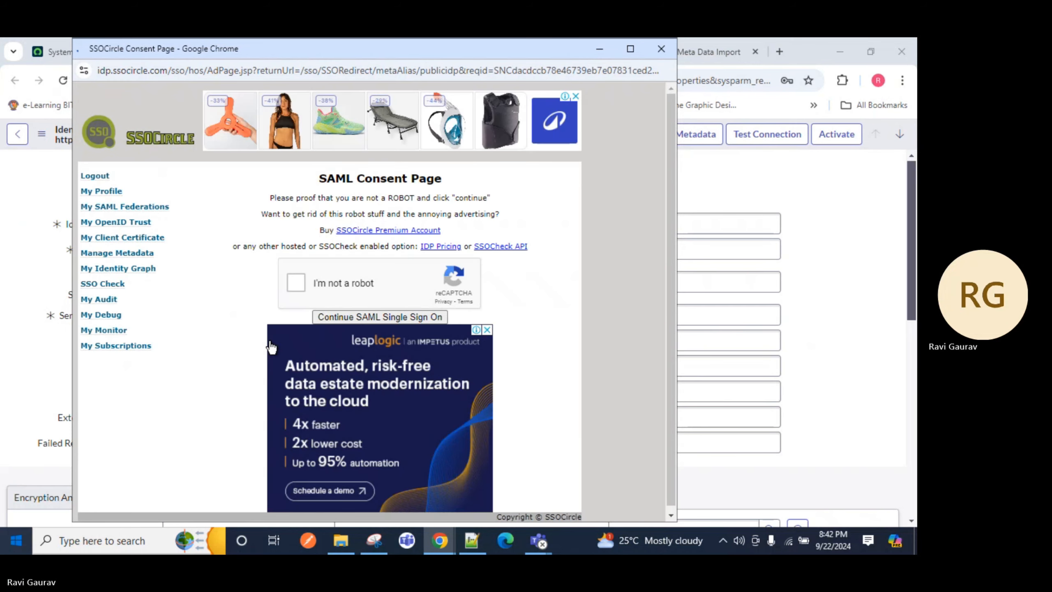
pyautogui.moveTo(320, 178); pyautogui.dragTo(441, 231)
pyautogui.click(301, 282)
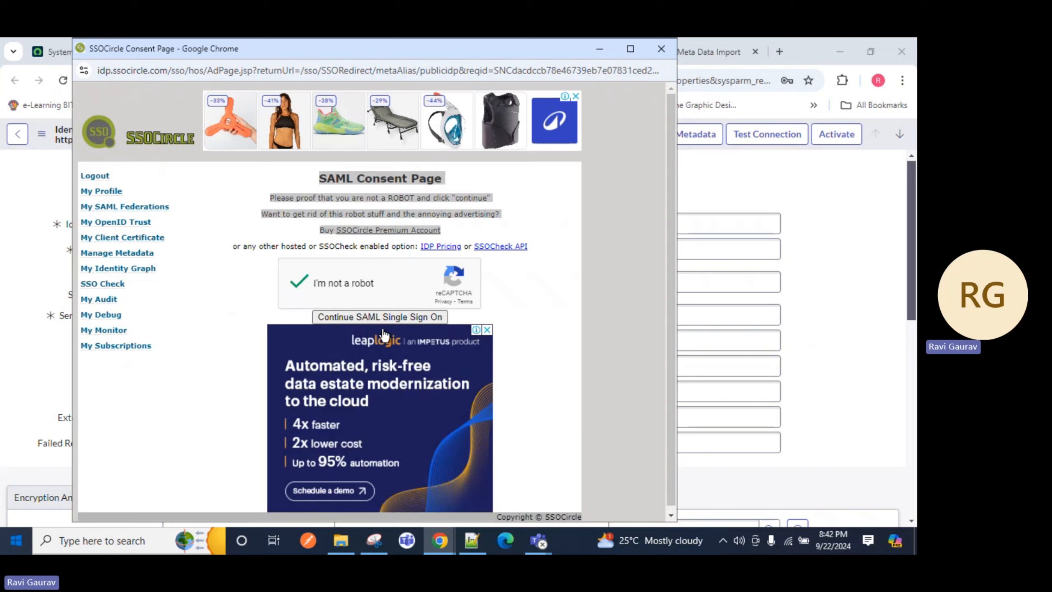
pyautogui.click(392, 317)
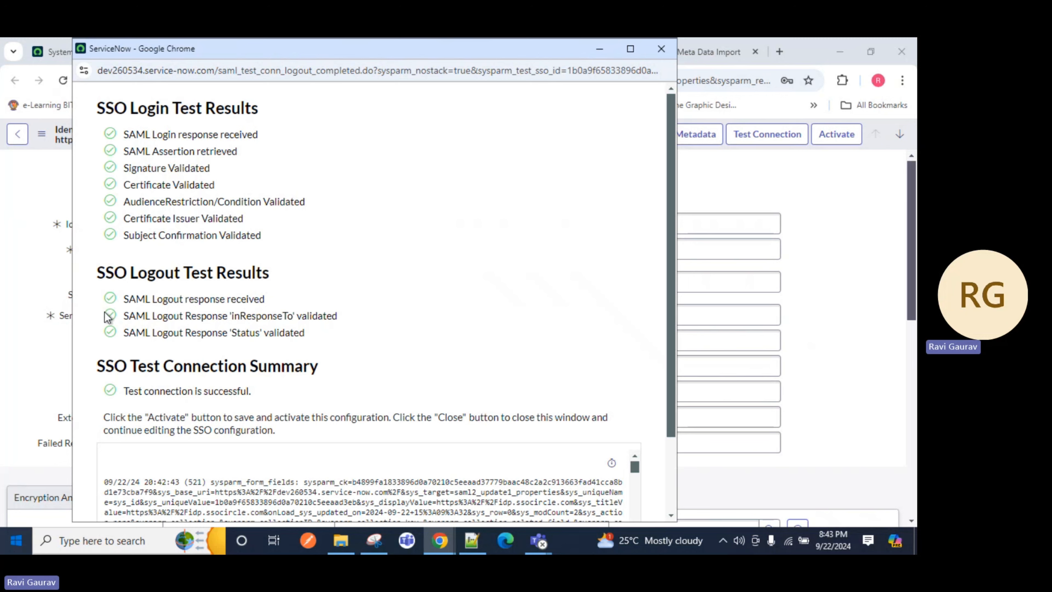
# Confirm the test connection succeeded and activate the idp.ssocircle.com provider.
pyautogui.scroll(-3, 458, 297)
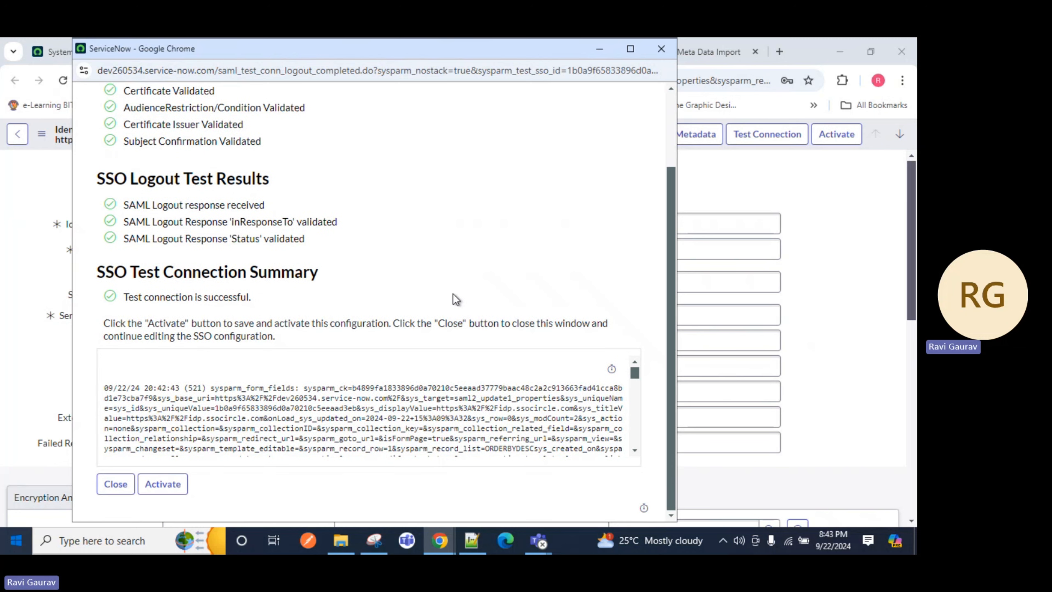
pyautogui.moveTo(123, 296); pyautogui.dragTo(265, 294)
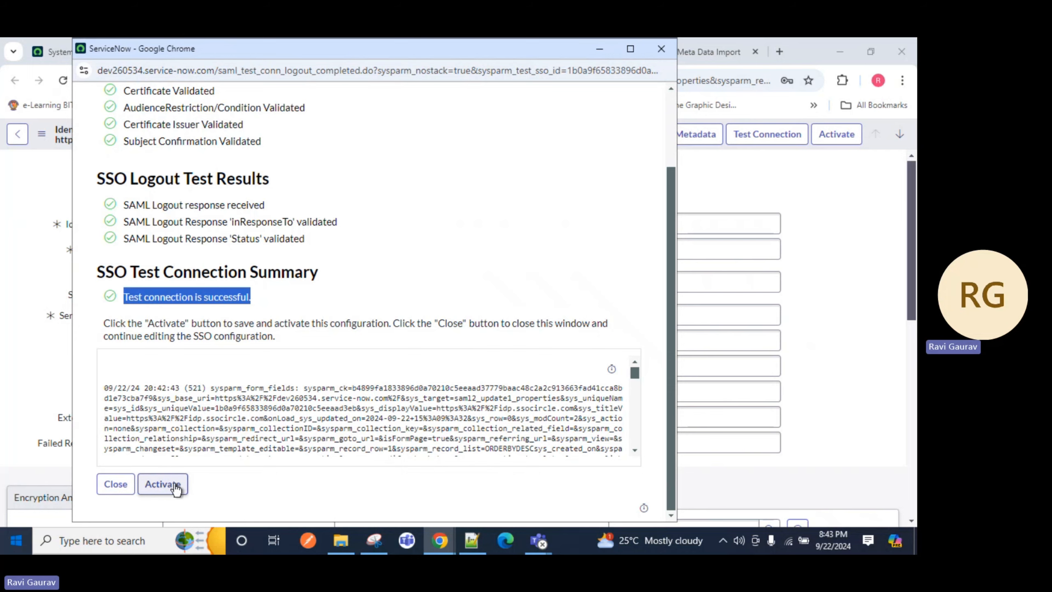
pyautogui.scroll(-5, 527, 356)
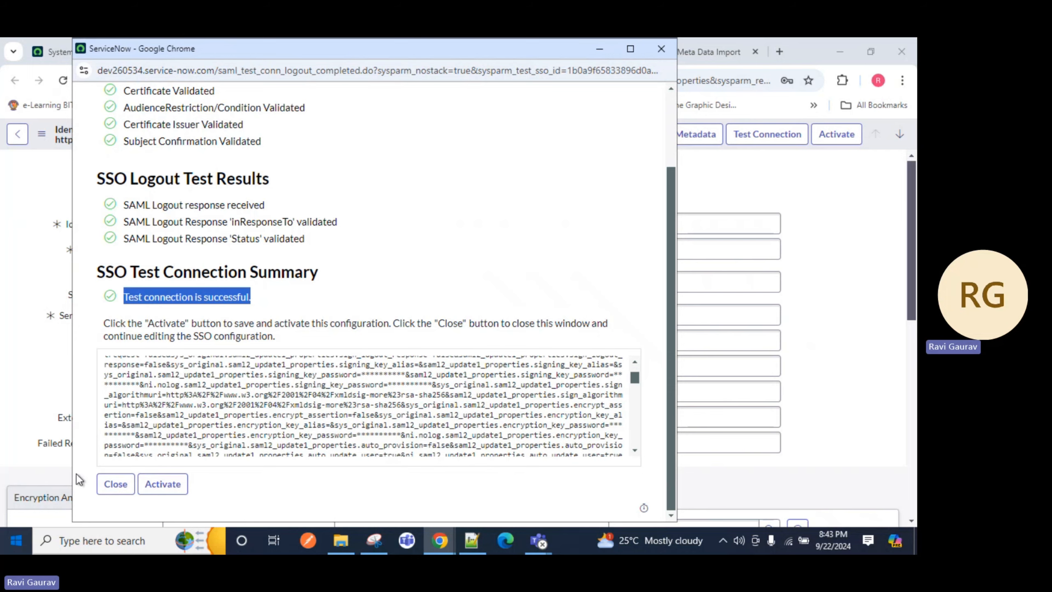
pyautogui.click(169, 483)
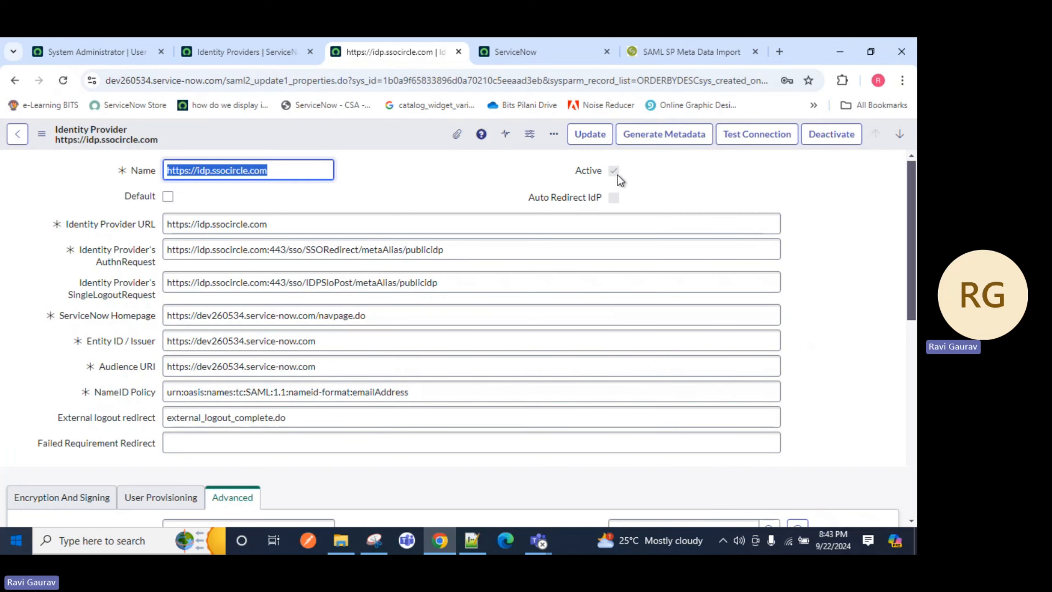
# Mark idp.ssocircle.com as Default, save it, and check its Auto Redirect IdP setting.
pyautogui.click(168, 196)
pyautogui.rightClick(338, 129)
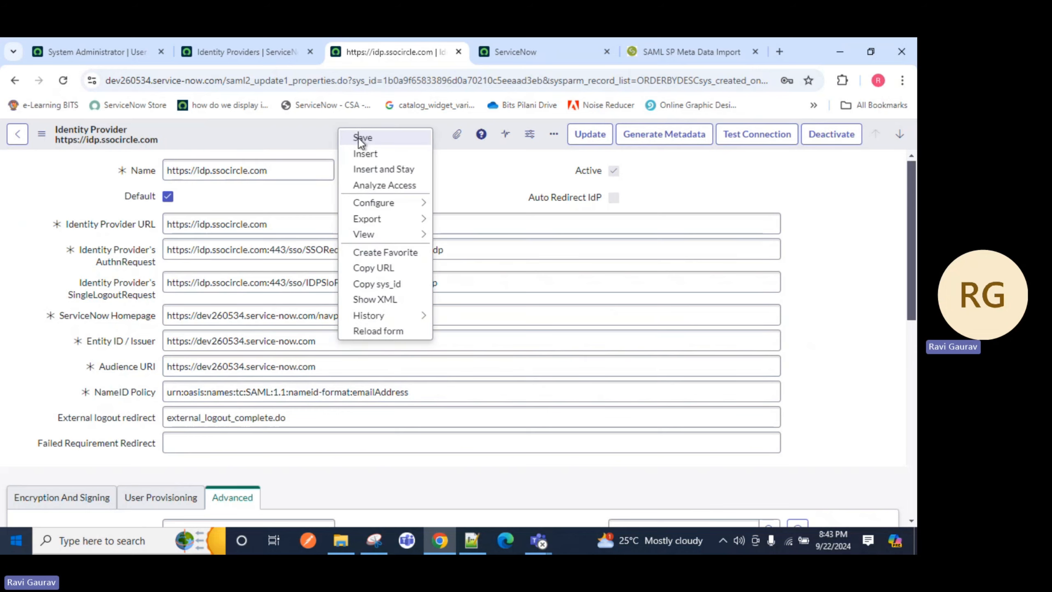
pyautogui.click(359, 138)
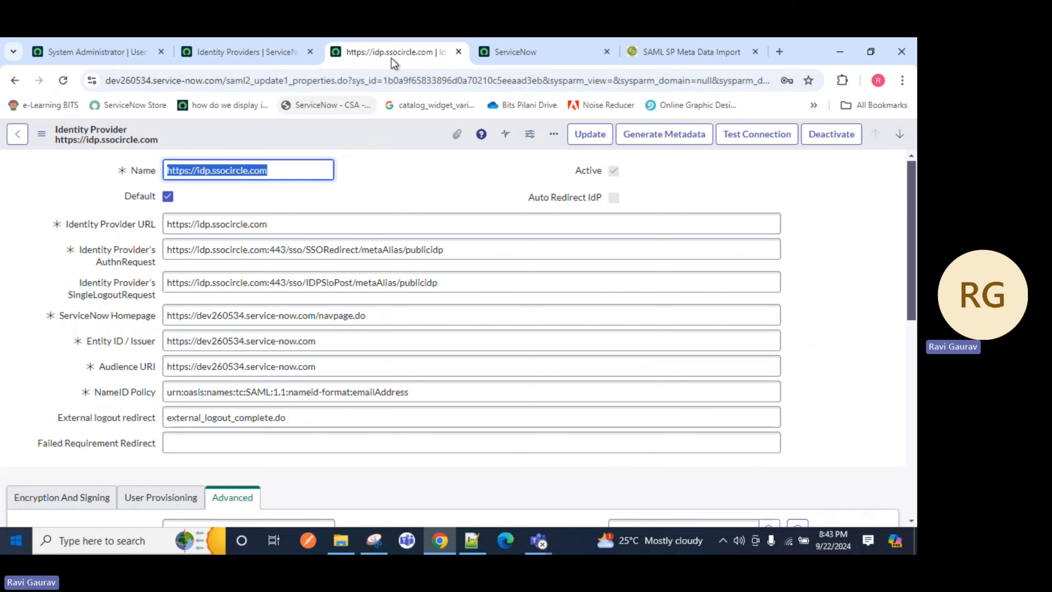
pyautogui.click(548, 197)
pyautogui.moveTo(547, 197); pyautogui.dragTo(602, 203)
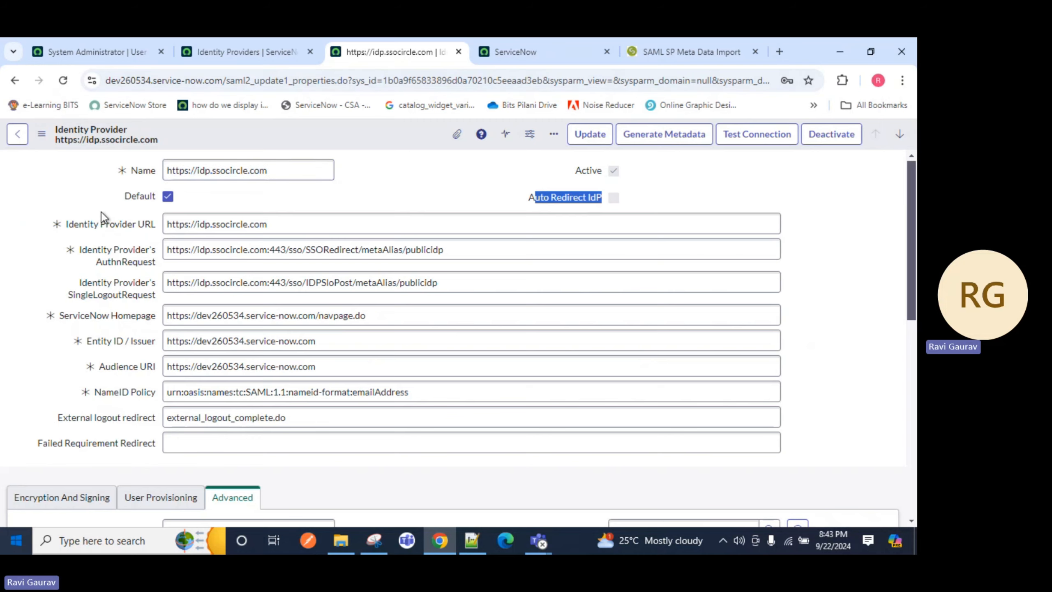
# Dismiss the SSOCircle advertisement and return to the System Administrator user record.
pyautogui.click(680, 51)
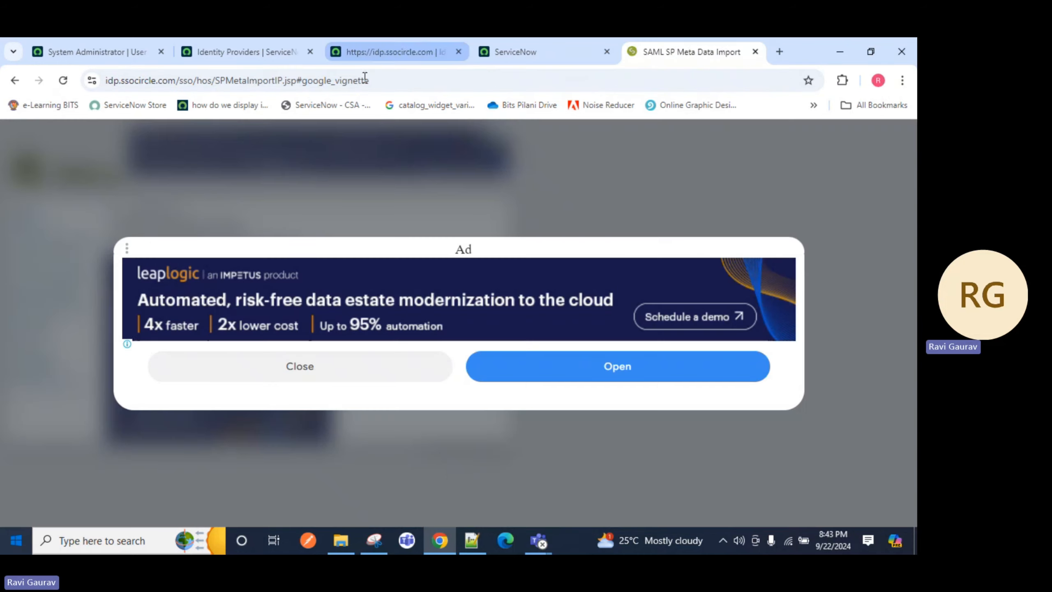
pyautogui.click(331, 370)
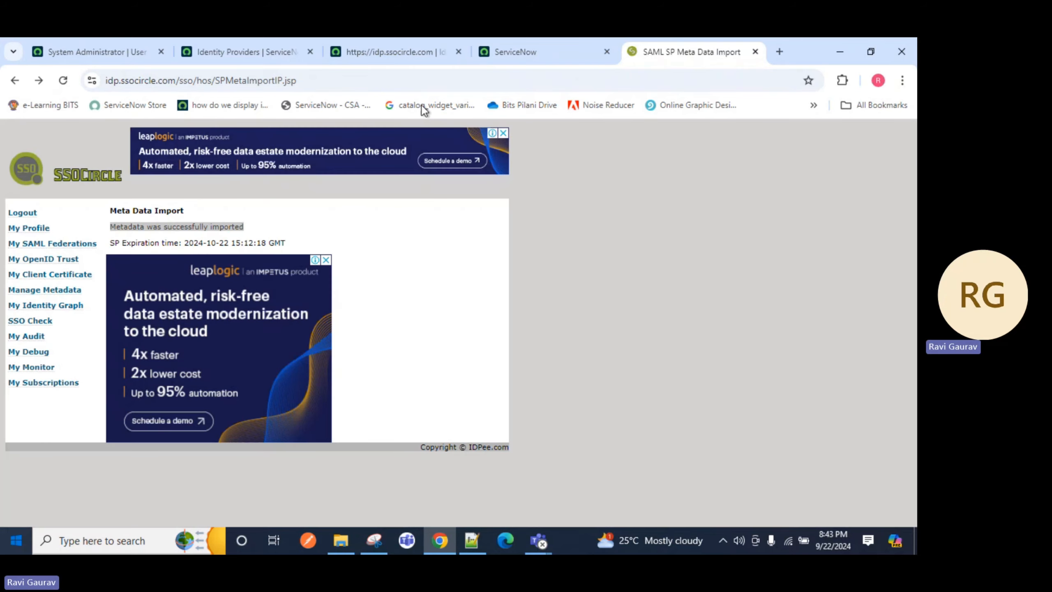
pyautogui.click(291, 39)
pyautogui.click(418, 39)
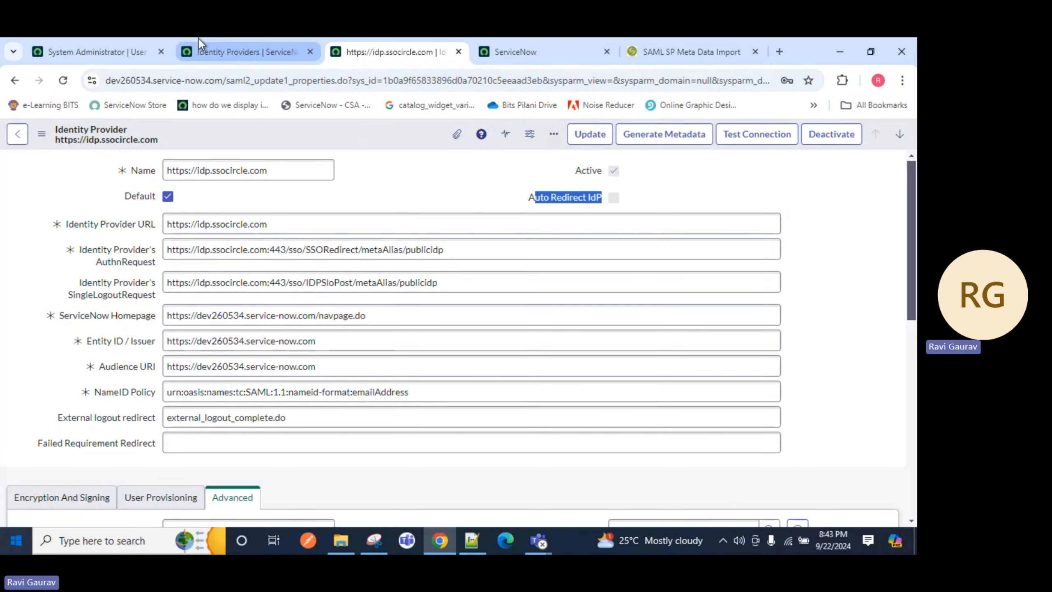
pyautogui.click(127, 49)
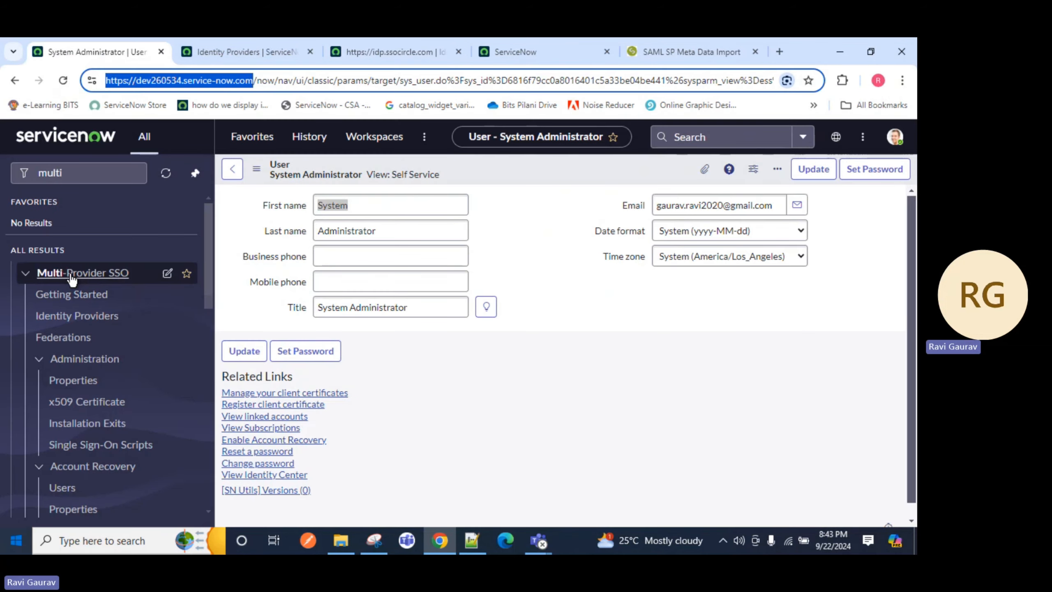
# Open the Multi-Provider SSO properties and review the note about enabling account recovery.
pyautogui.middleClick(73, 380)
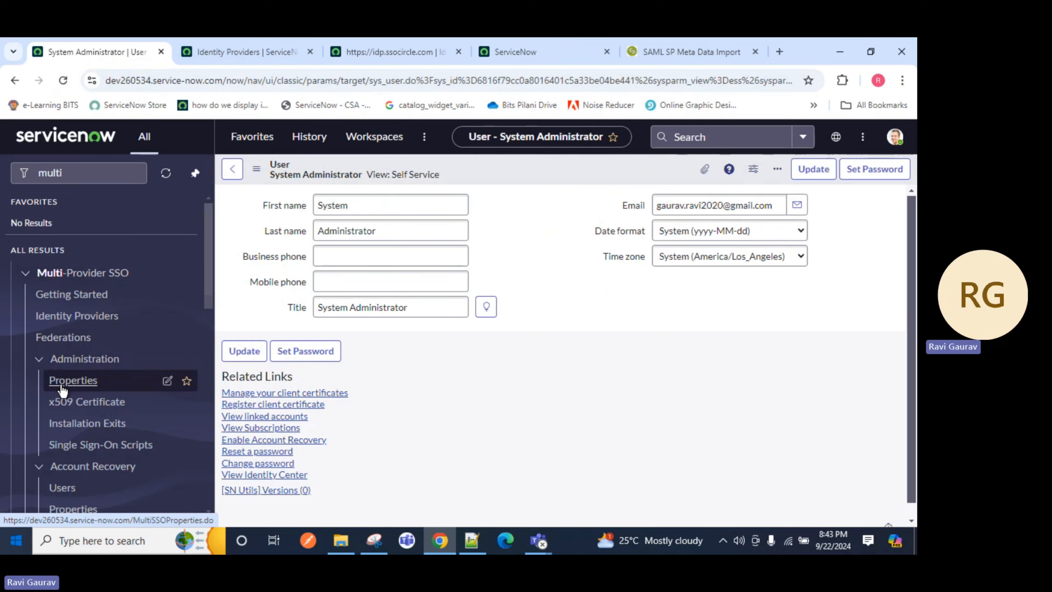
pyautogui.click(179, 56)
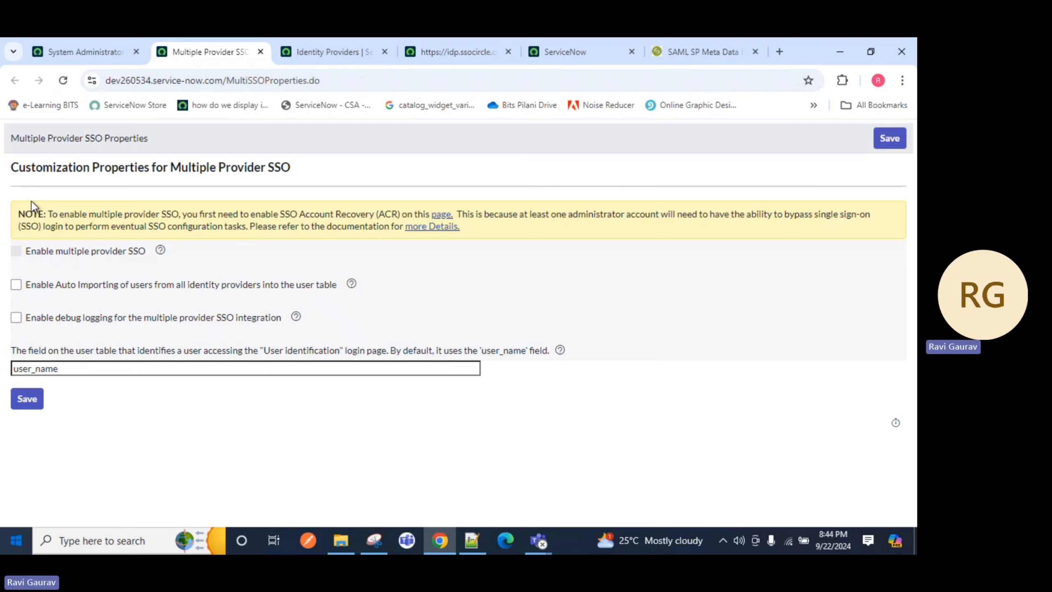
pyautogui.moveTo(47, 214); pyautogui.dragTo(415, 216)
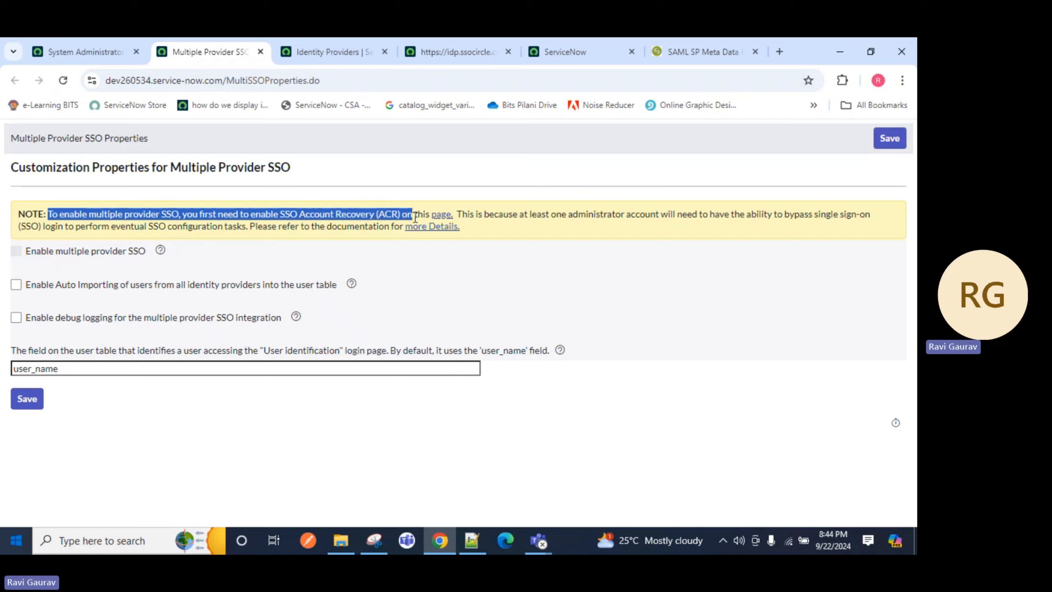
# Enable account recovery on the Account Recovery properties page and save it.
pyautogui.keyDown('ctrl'); pyautogui.click(445, 224); pyautogui.keyUp('ctrl')
pyautogui.click(265, 51)
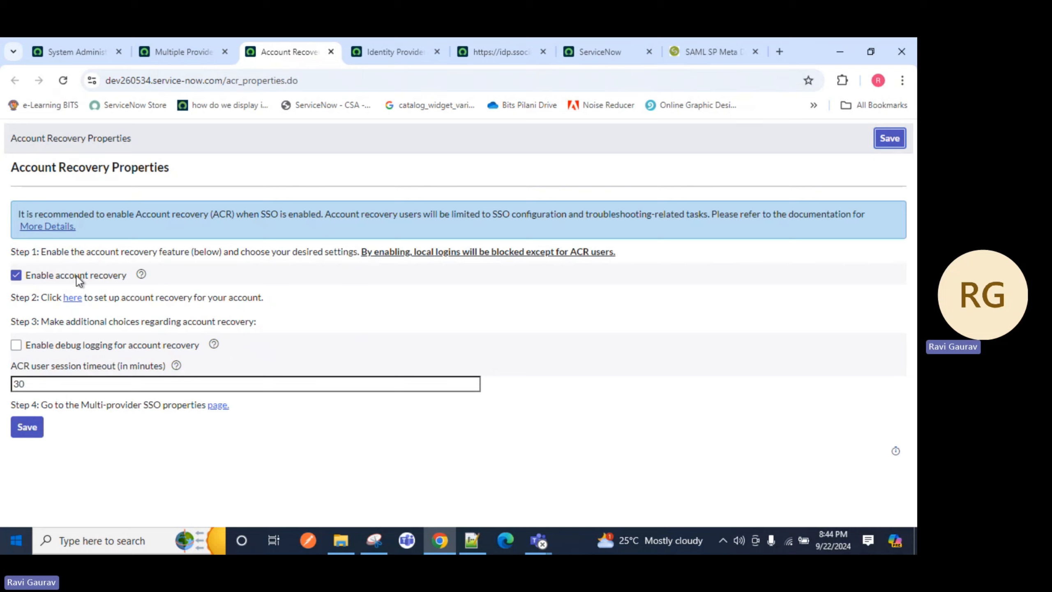
pyautogui.click(27, 429)
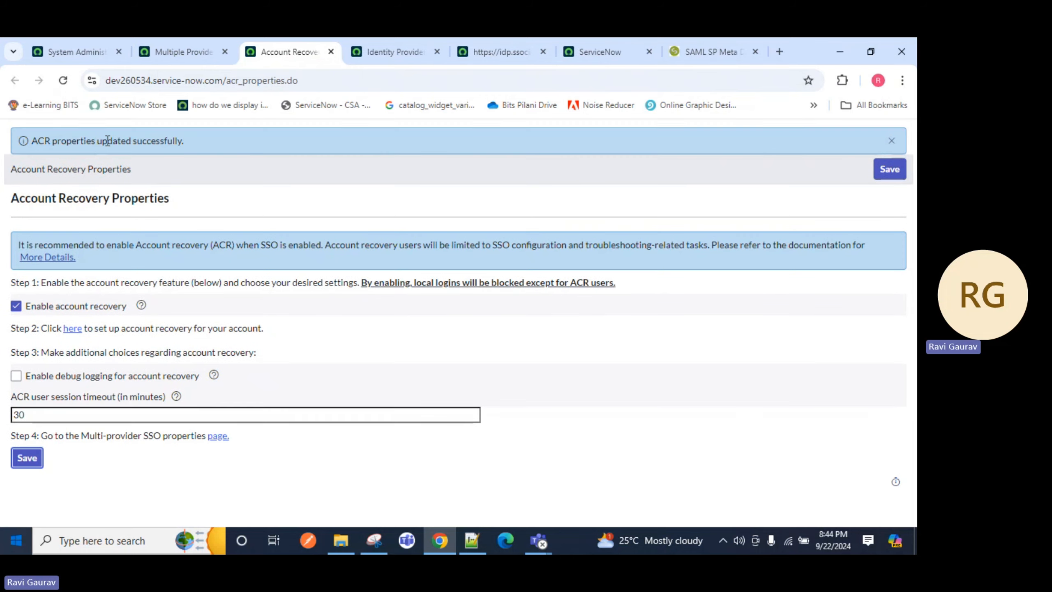
pyautogui.click(170, 49)
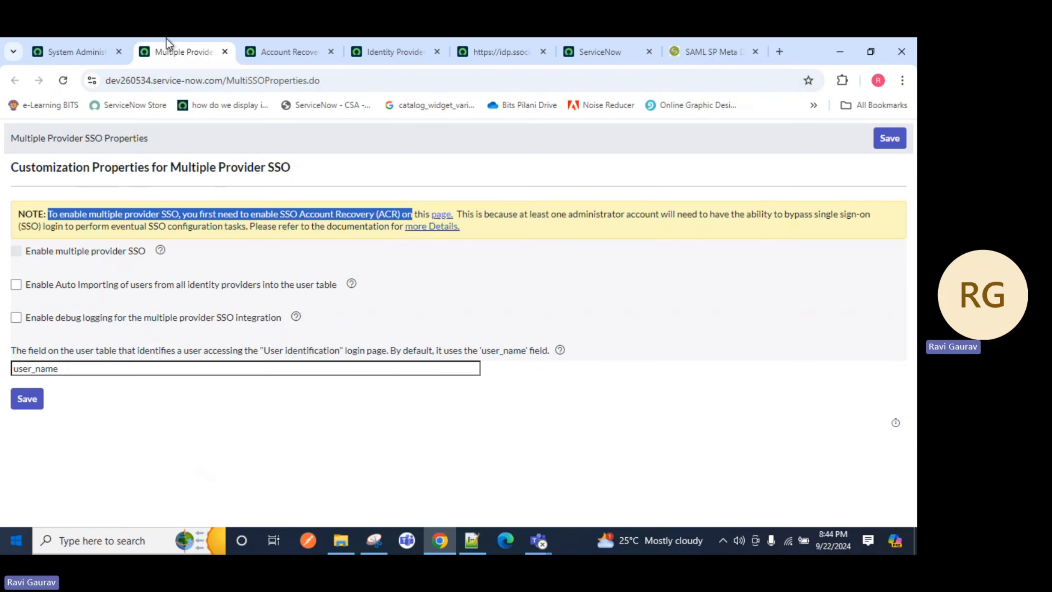
pyautogui.click(199, 428)
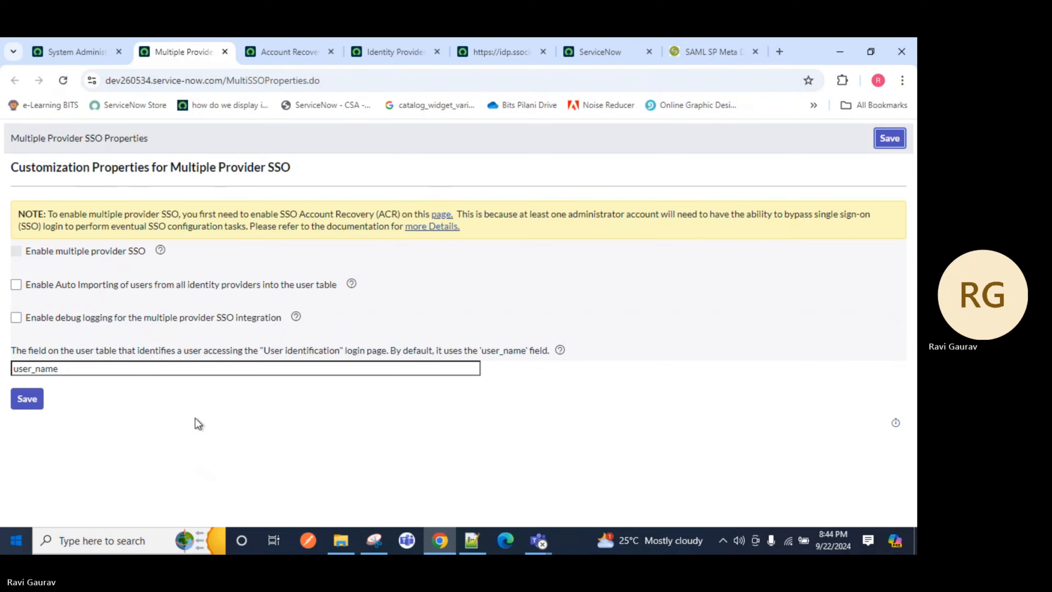
pyautogui.click(290, 52)
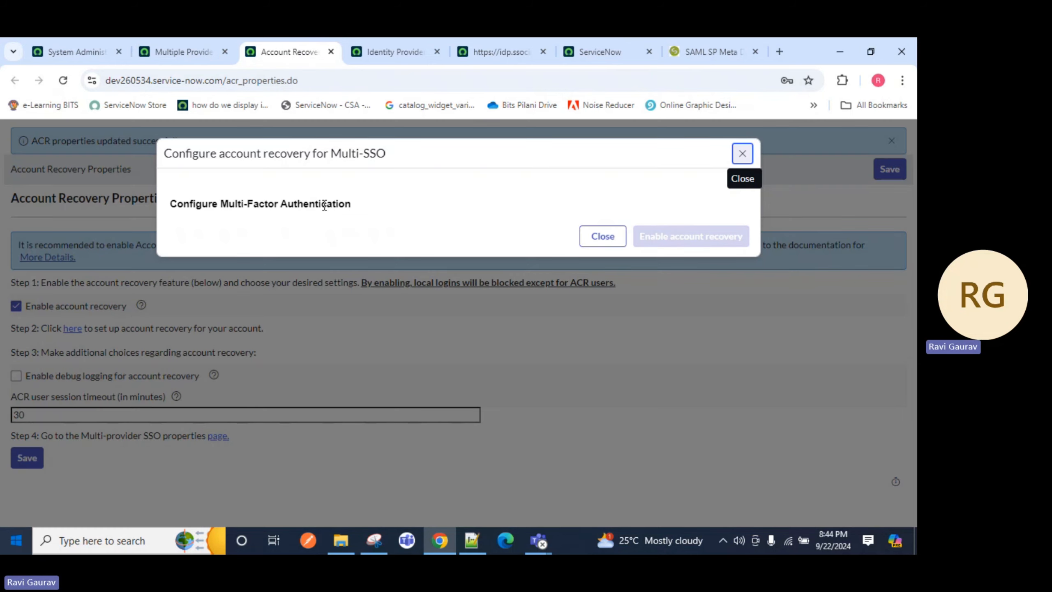
# Pair the authenticator app using its 6-digit code, then enable account recovery.
pyautogui.moveTo(353, 205); pyautogui.dragTo(196, 206)
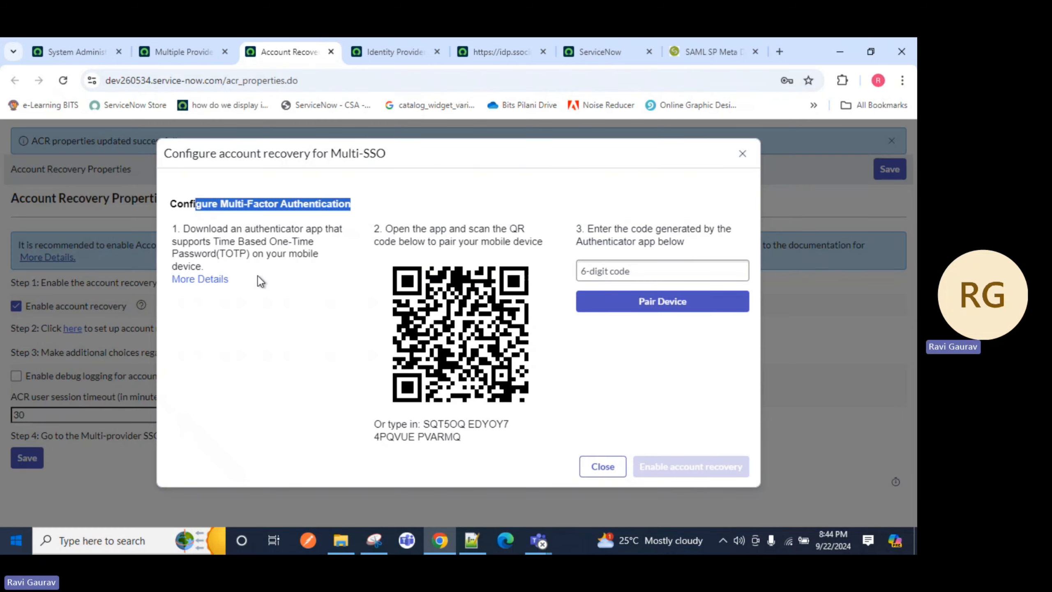
pyautogui.click(297, 344)
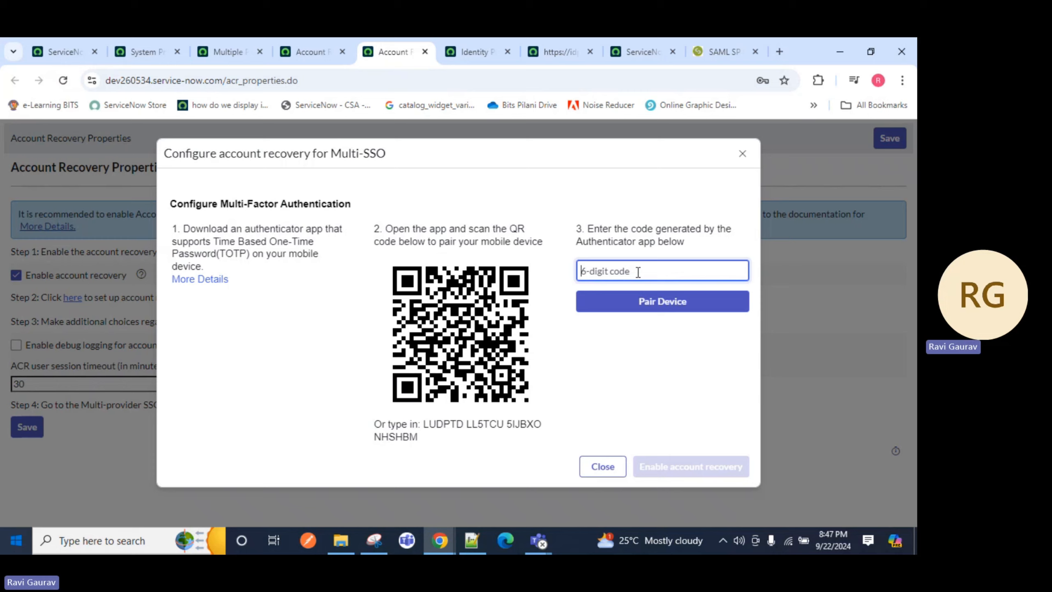
pyautogui.click(647, 311)
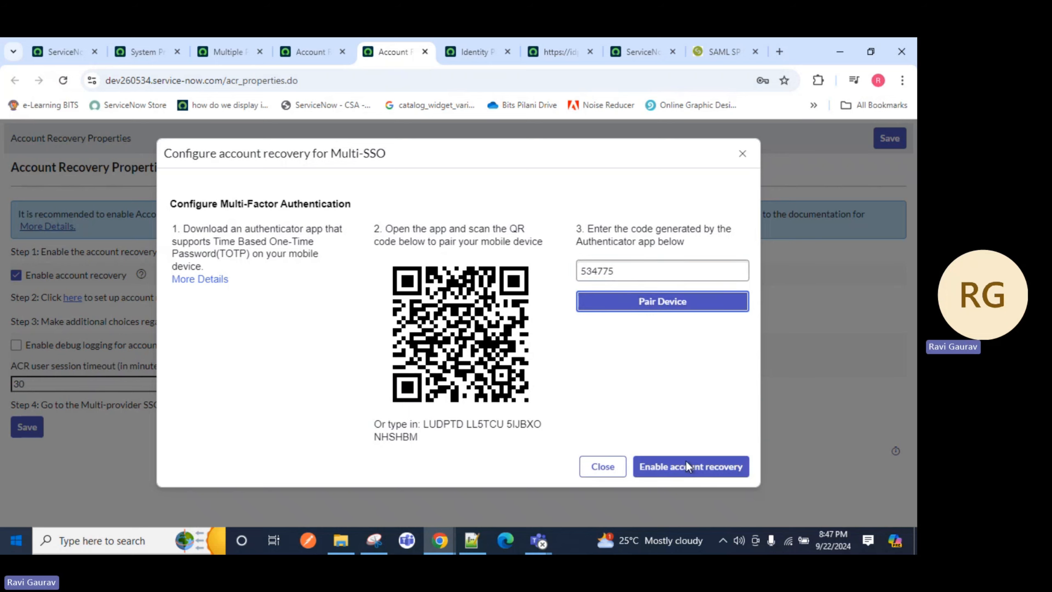
pyautogui.click(686, 465)
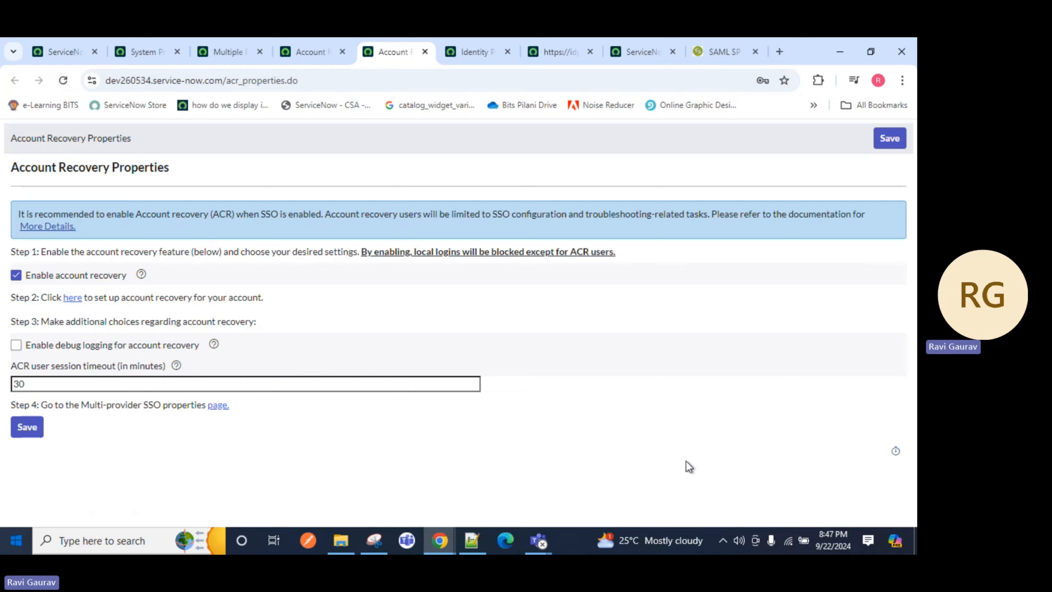
# Save the Account Recovery properties and confirm account recovery is enabled.
pyautogui.click(22, 427)
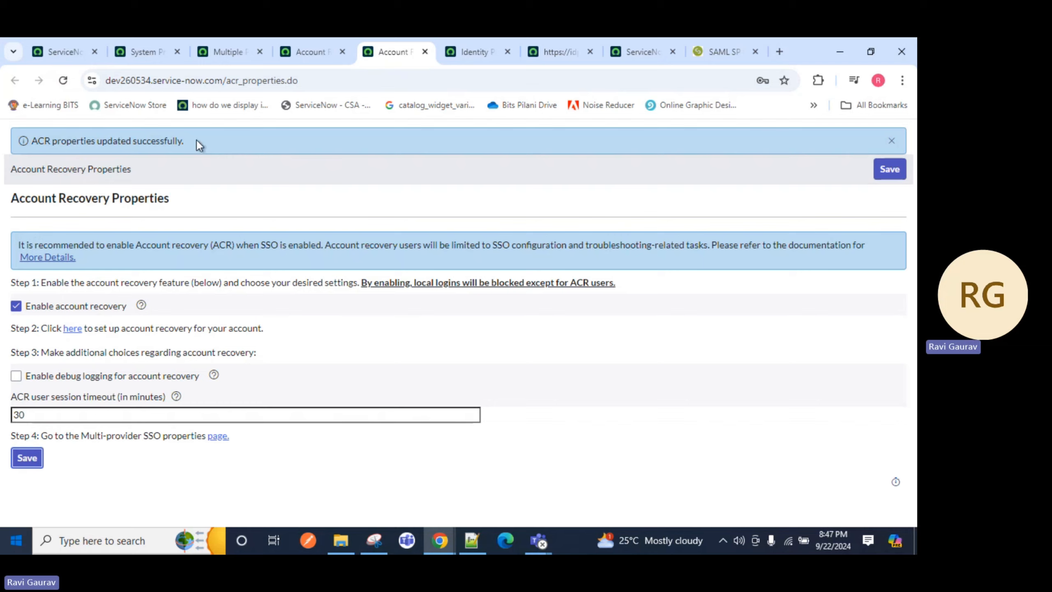
pyautogui.moveTo(197, 141); pyautogui.dragTo(53, 141)
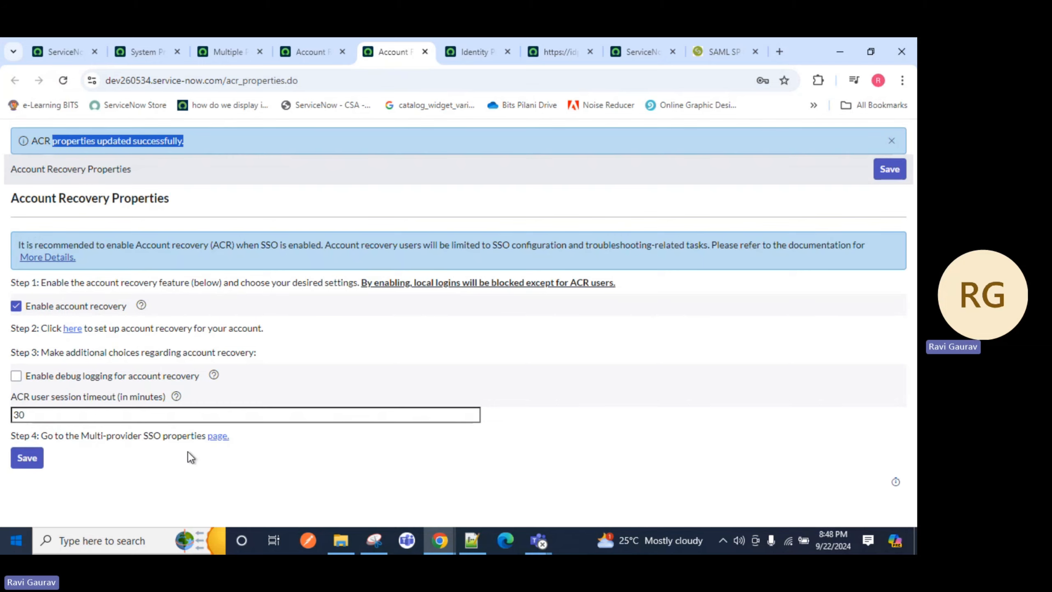
pyautogui.click(220, 438)
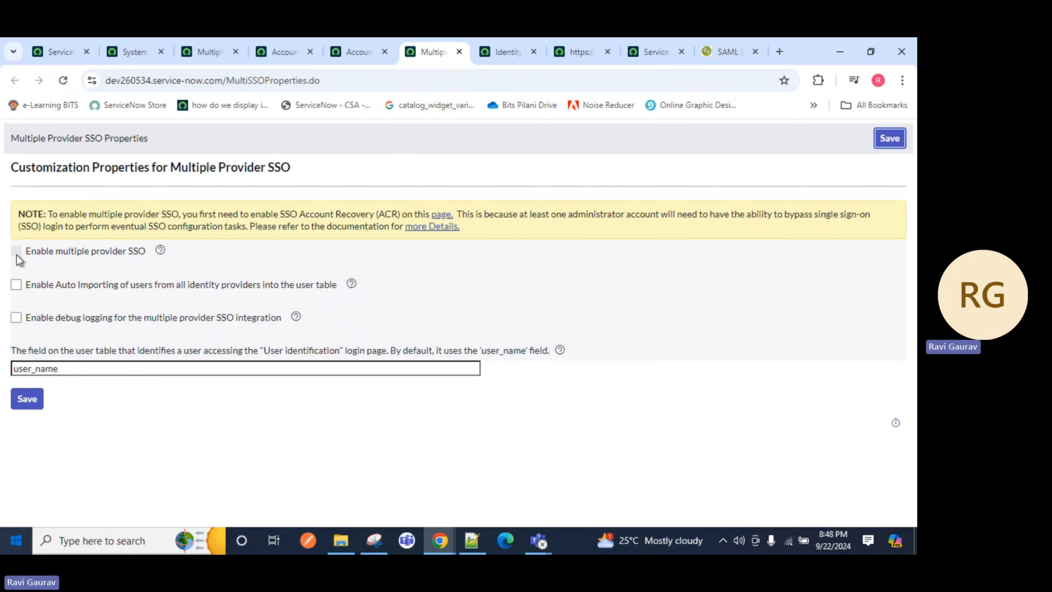
pyautogui.click(366, 53)
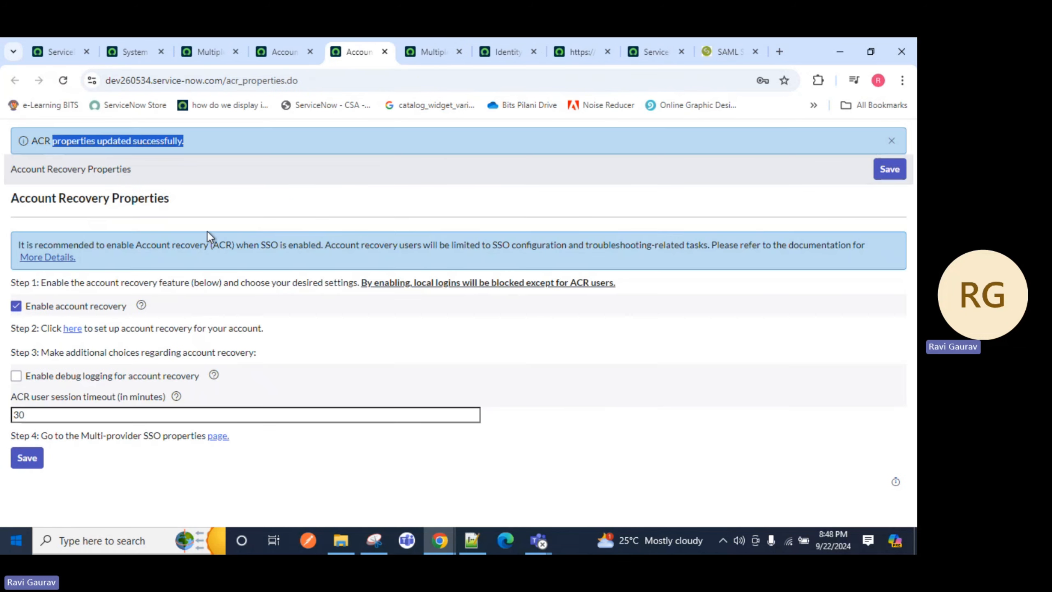
# Turn on debug logging for account recovery and save the properties again.
pyautogui.click(21, 375)
pyautogui.click(29, 460)
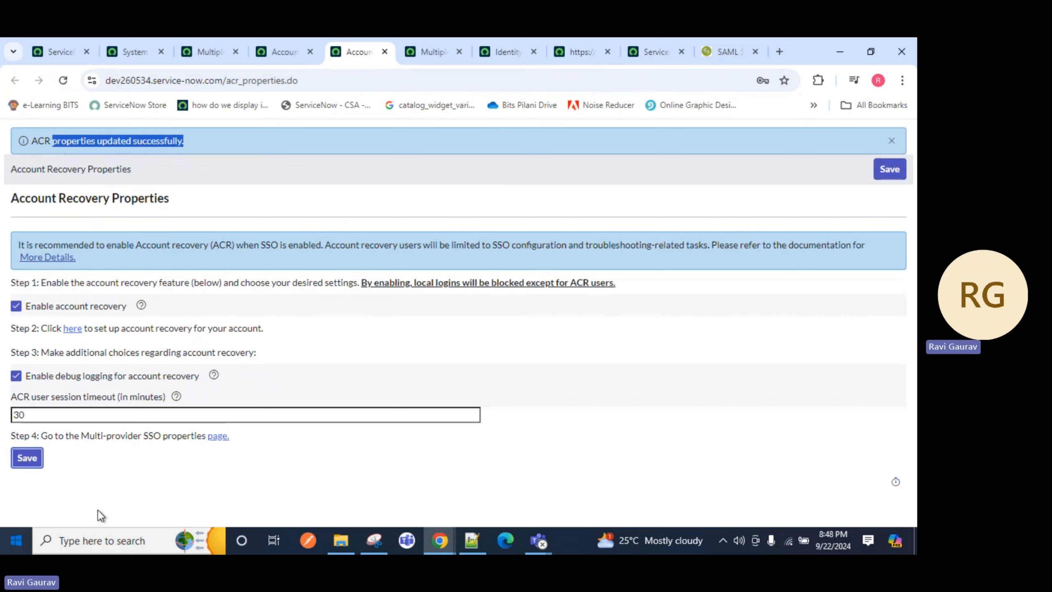
pyautogui.moveTo(32, 172); pyautogui.dragTo(360, 179)
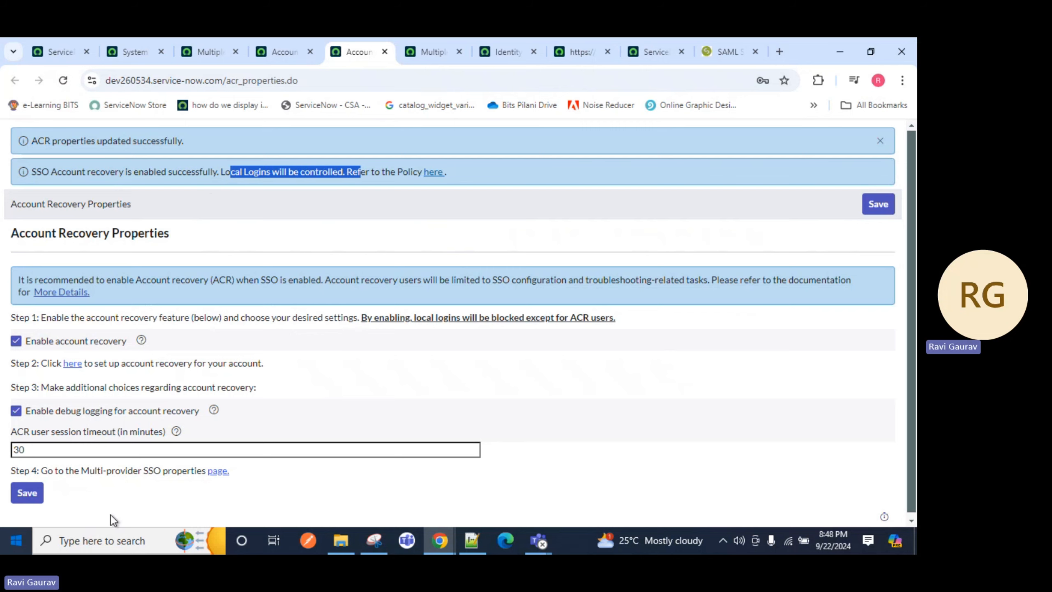
pyautogui.scroll(-1, 79, 442)
pyautogui.click(40, 491)
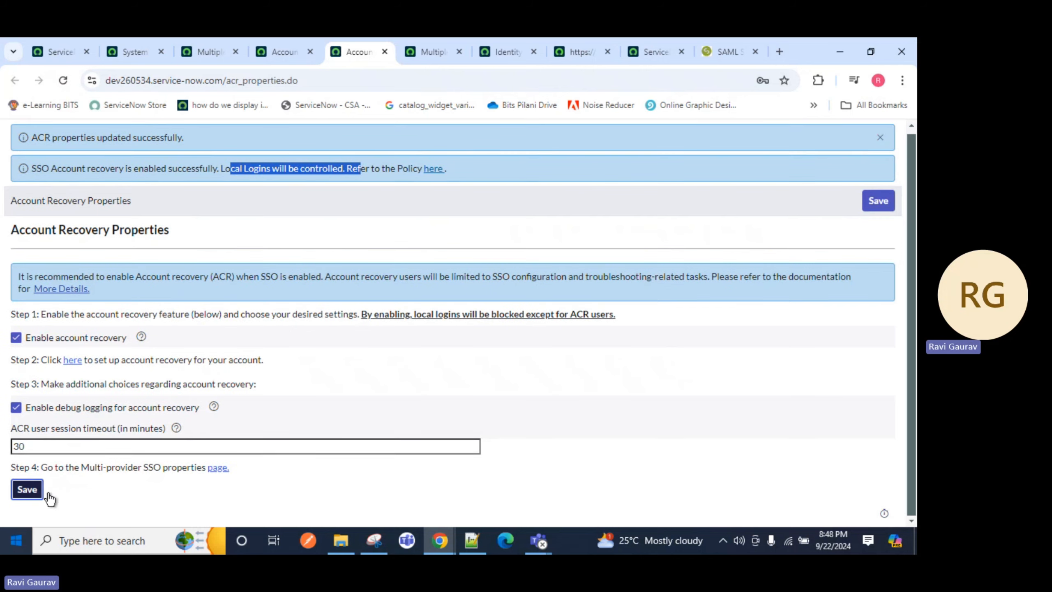
pyautogui.click(50, 41)
# Find Multi-Provider SSO Properties via the 'multi' navigator filter, check Enable multiple provider SSO, and save.
pyautogui.click(13, 172)
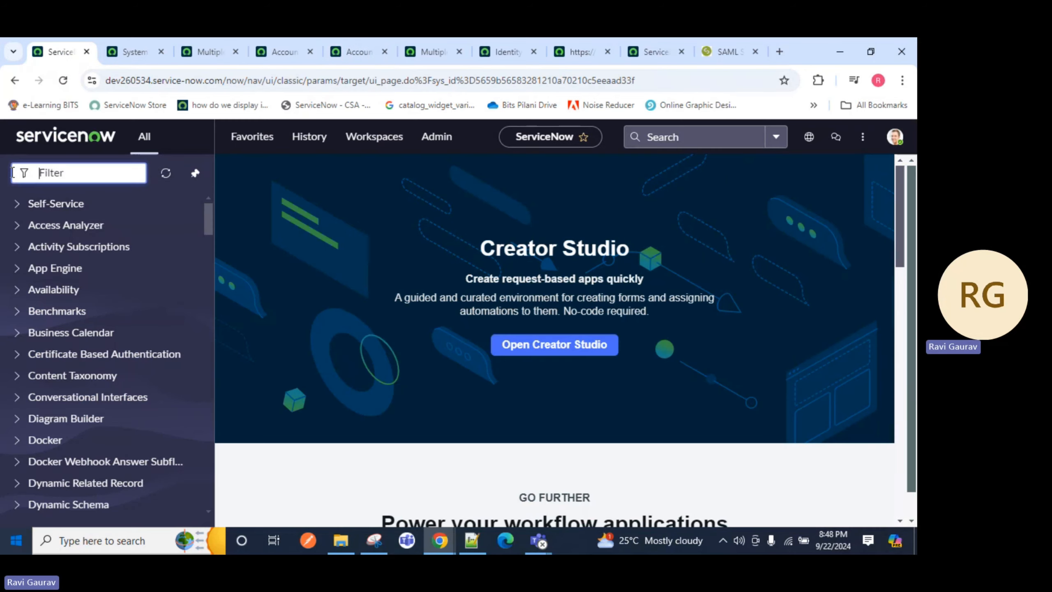
pyautogui.write('multi')
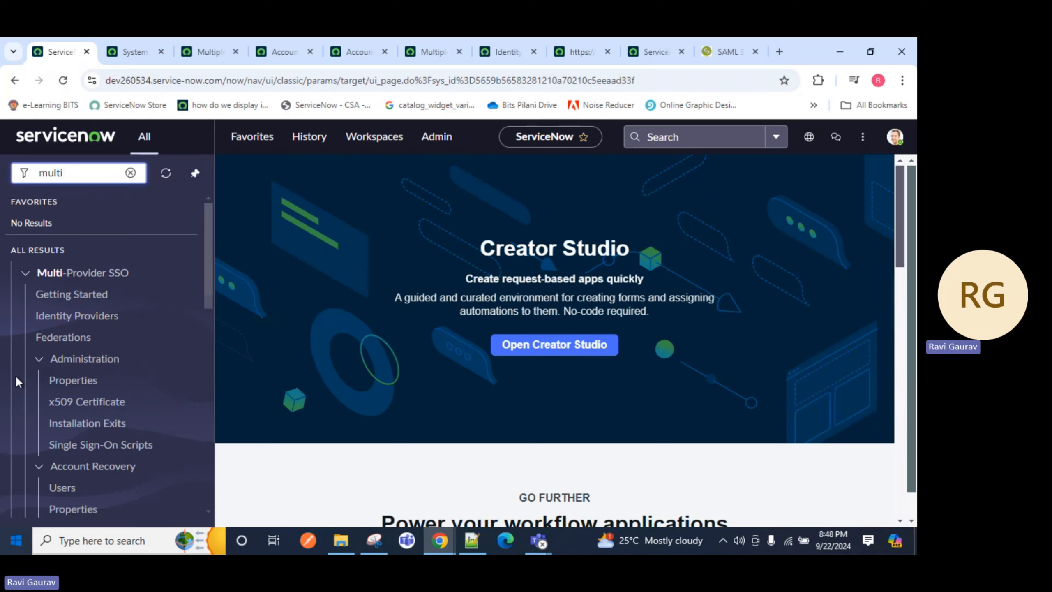
pyautogui.middleClick(77, 381)
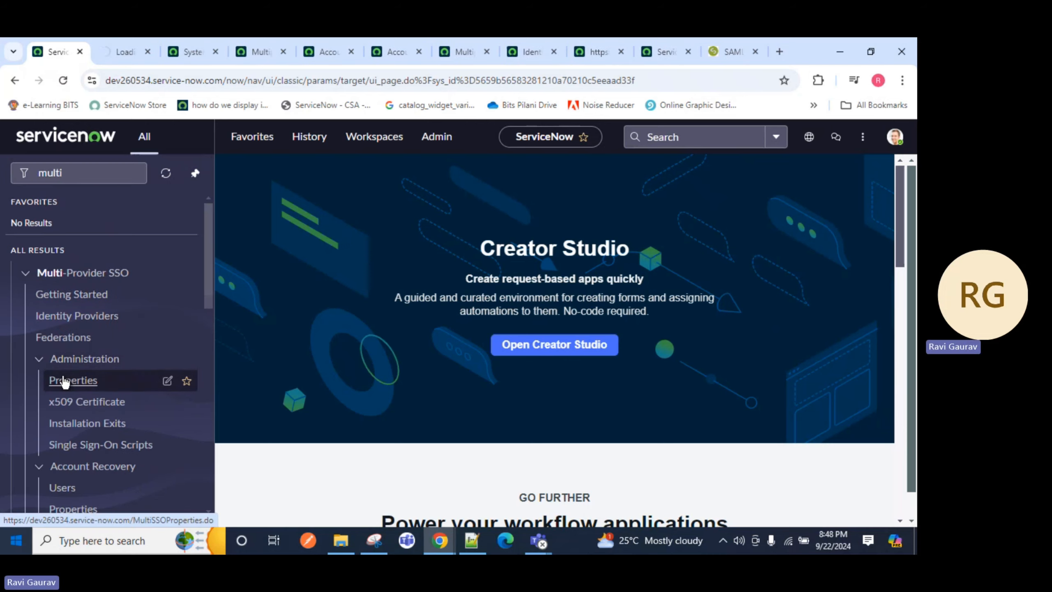
pyautogui.click(114, 52)
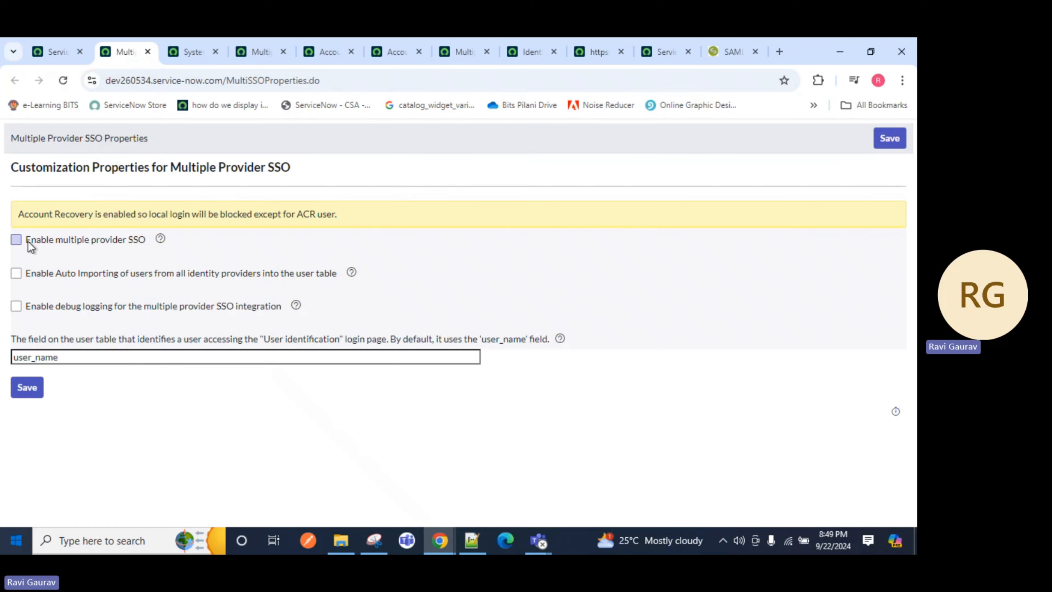
pyautogui.click(16, 240)
pyautogui.click(19, 392)
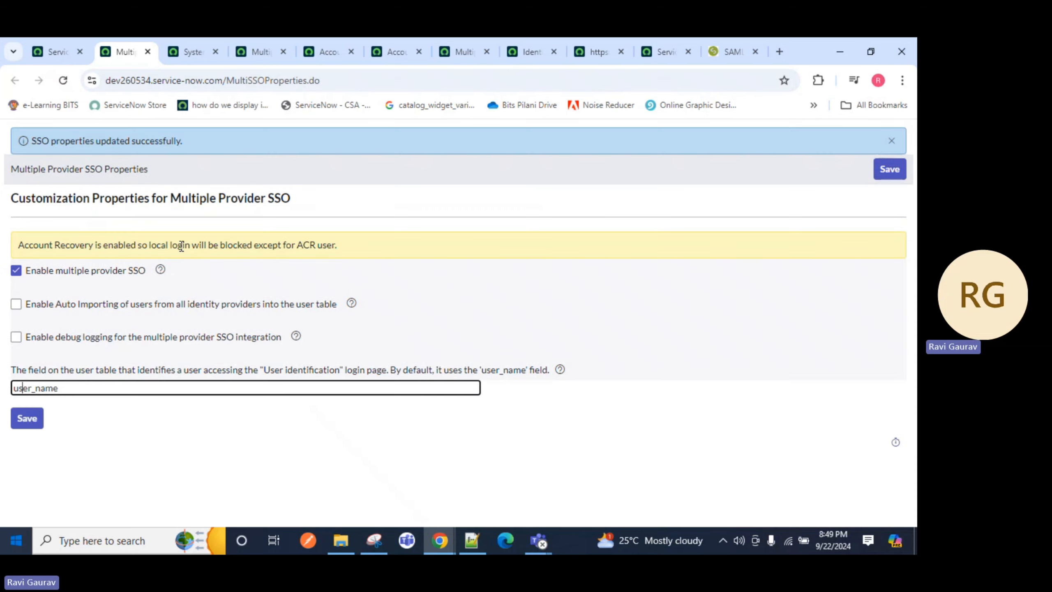
pyautogui.click(742, 58)
pyautogui.click(126, 53)
# Close the extra system properties, multi-provider SSO and account recovery tabs.
pyautogui.click(185, 52)
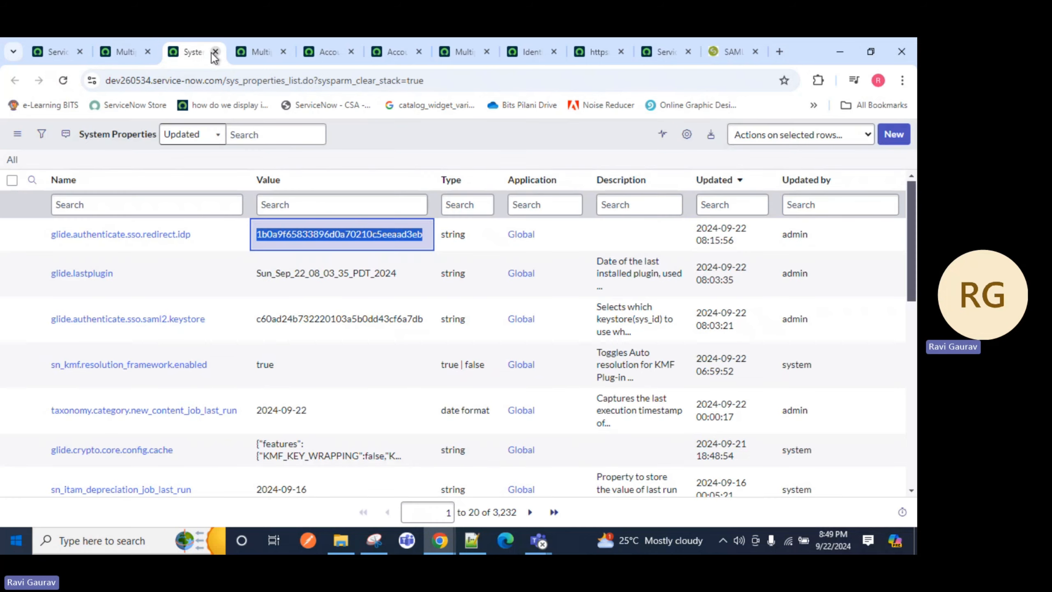
pyautogui.click(216, 52)
pyautogui.click(216, 51)
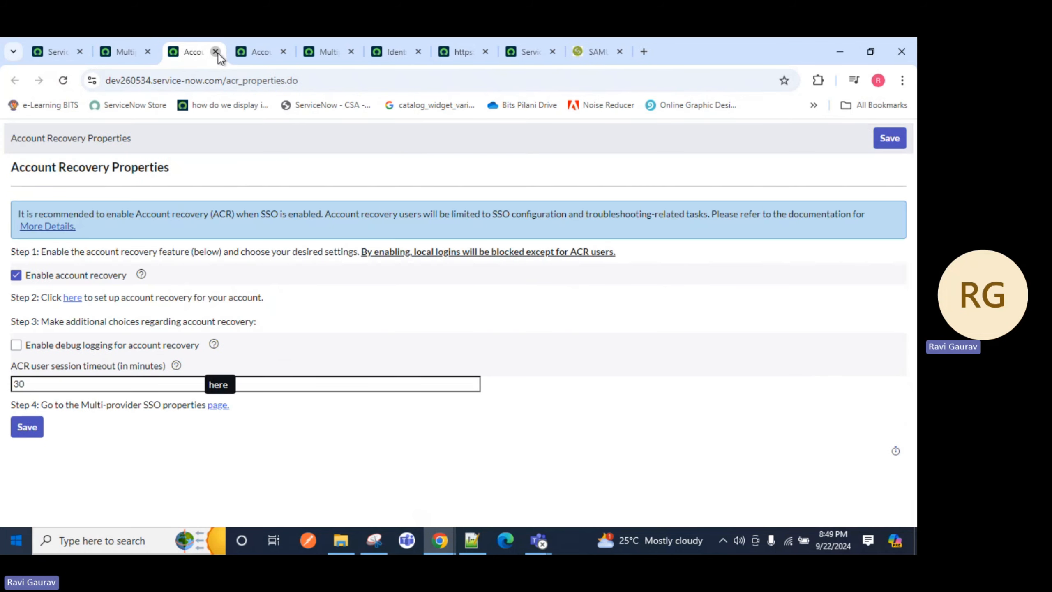
pyautogui.click(216, 51)
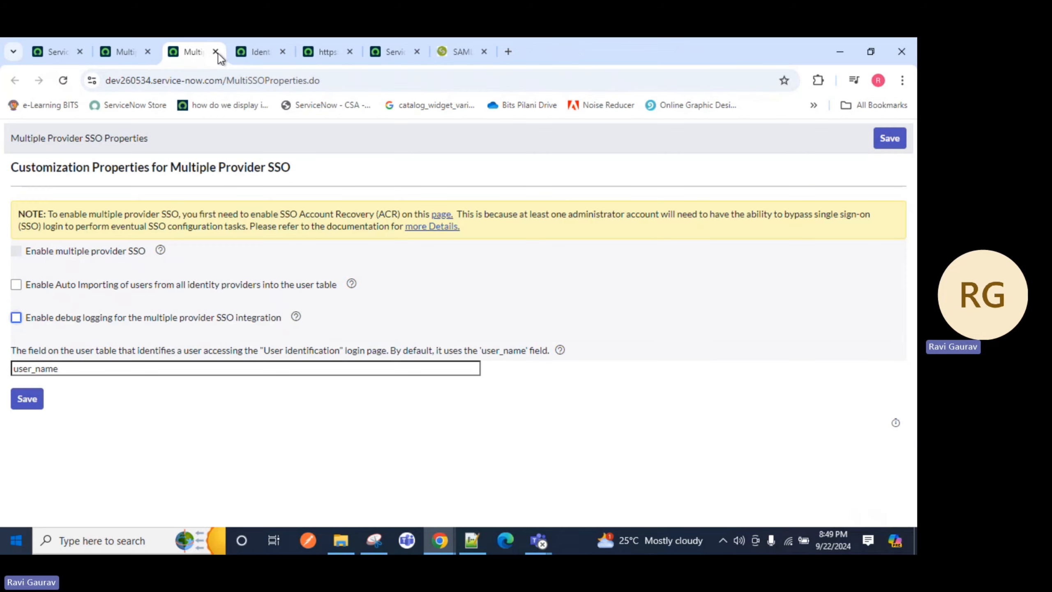
pyautogui.click(216, 52)
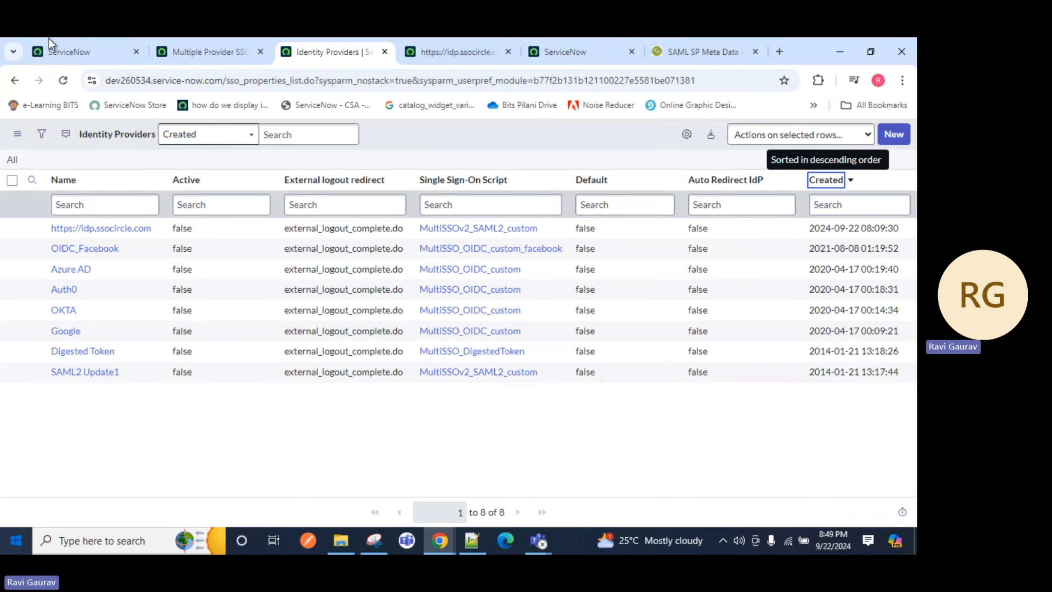
# Copy the instance base address and load it in a new Incognito window.
pyautogui.hotkey('ctrl', 'shift', 'n')
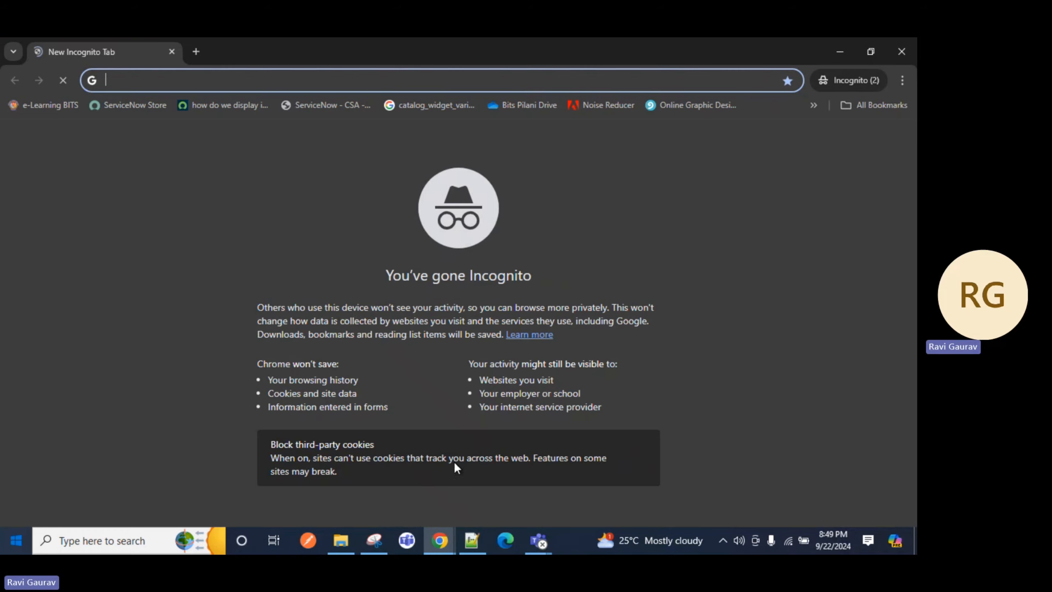
pyautogui.hotkey('ctrl', 'w')
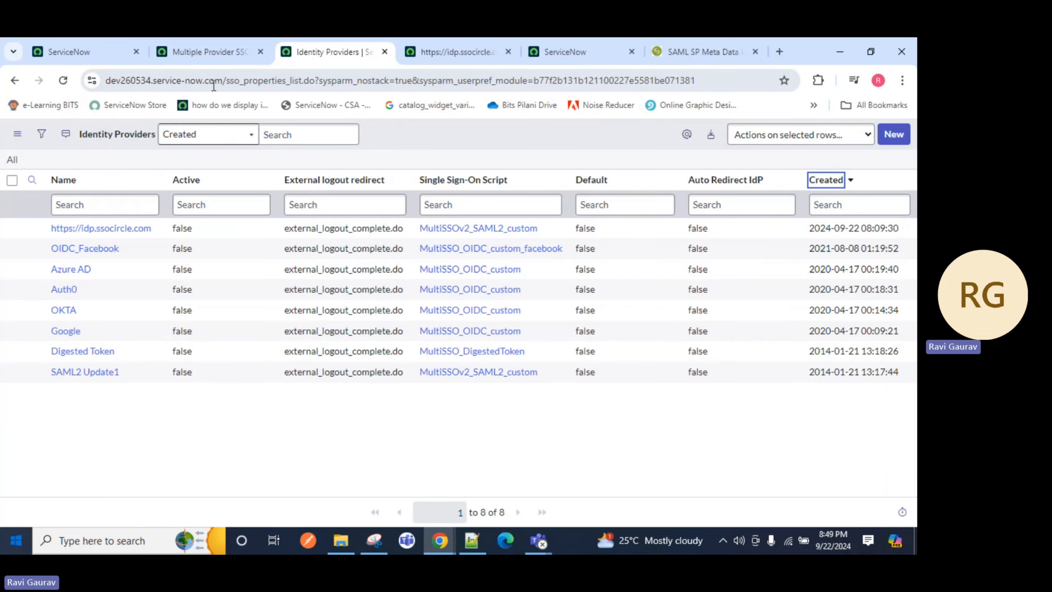
pyautogui.click(108, 44)
pyautogui.click(248, 81)
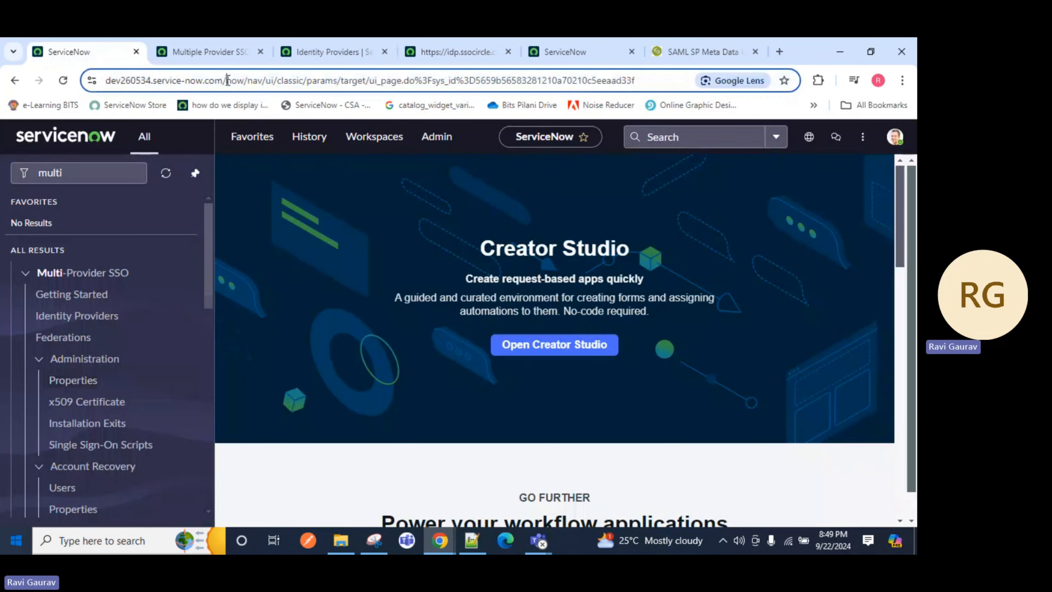
pyautogui.moveTo(248, 80); pyautogui.dragTo(16, 83)
pyautogui.hotkey('ctrl', 'c')
pyautogui.hotkey('ctrl', 'shift', 'n')
pyautogui.hotkey('ctrl', 'v')
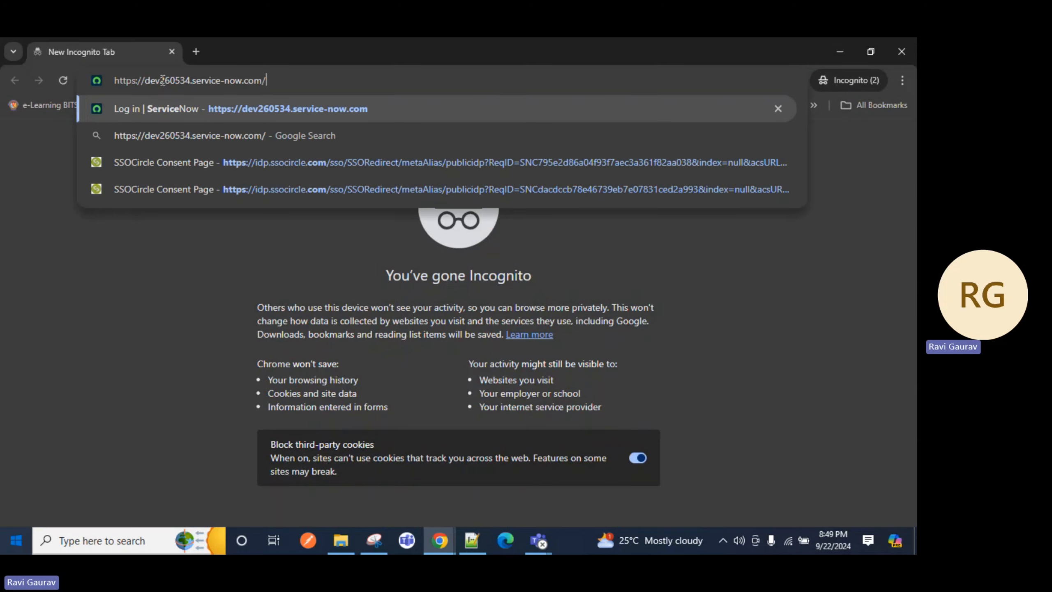
pyautogui.press('Return')
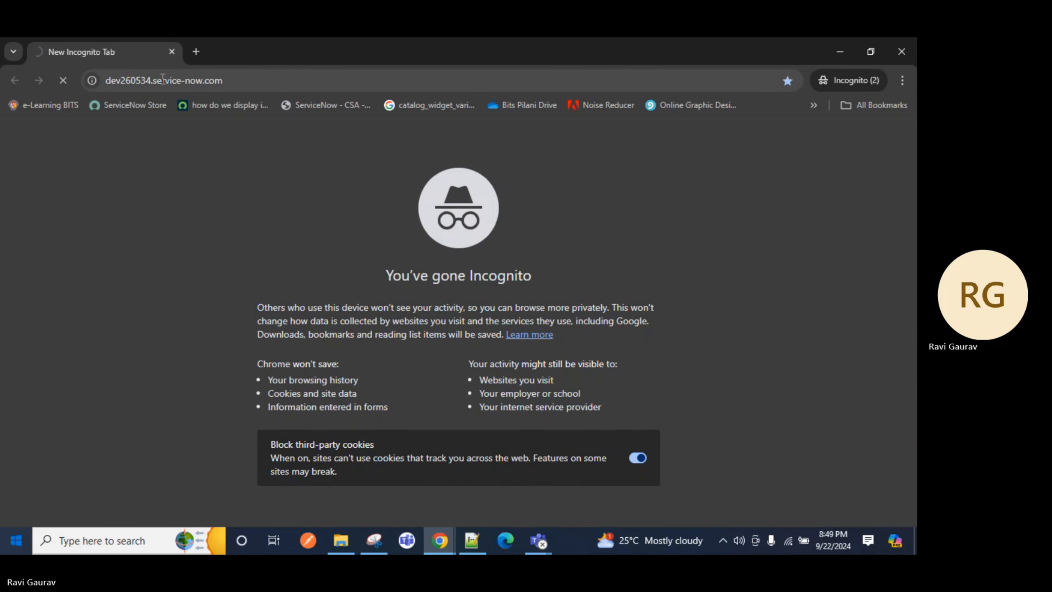
# Back in the regular window, check the 'SSO properties updated successfully' message on the Multiple Provider SSO page.
pyautogui.hotkey('alt', 'Tab')
pyautogui.click(171, 47)
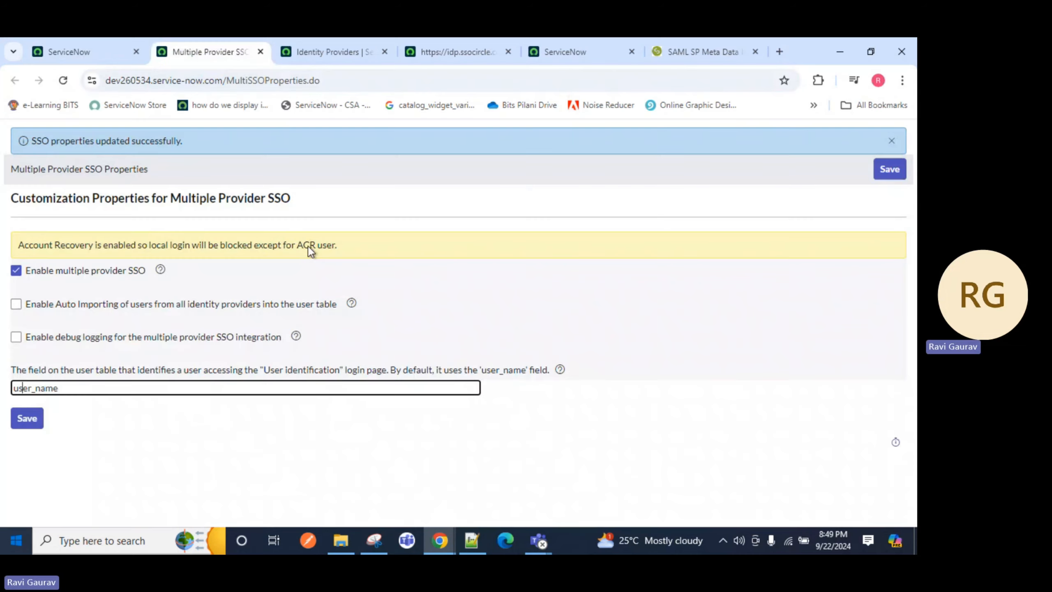
pyautogui.moveTo(188, 141); pyautogui.dragTo(7, 139)
pyautogui.hotkey('alt', 'Tab')
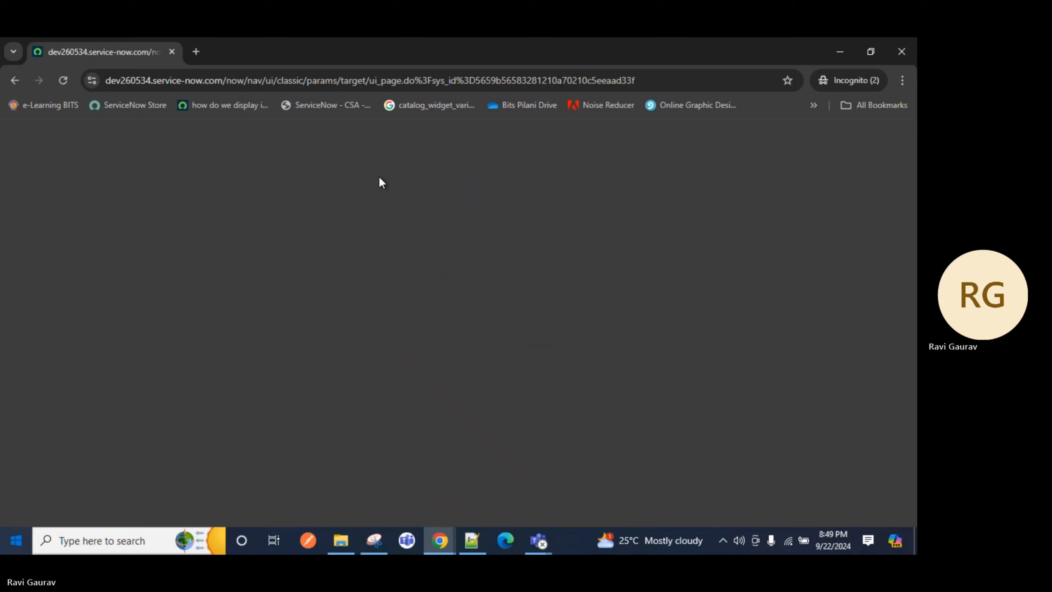
pyautogui.hotkey('alt', 'Tab')
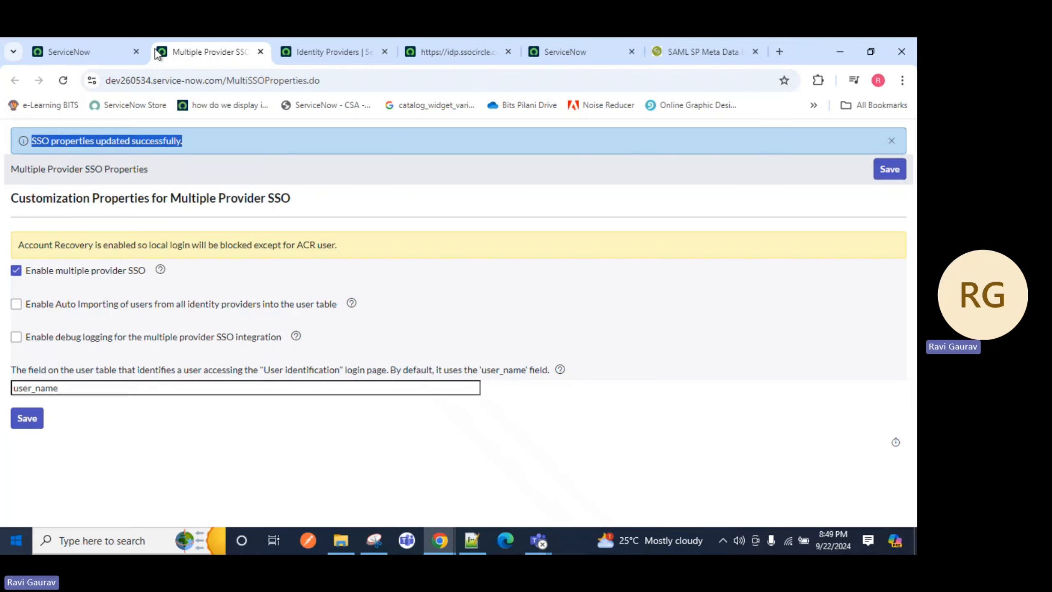
# Log out of ServiceNow from the avatar menu and close the private window.
pyautogui.click(108, 52)
pyautogui.click(894, 137)
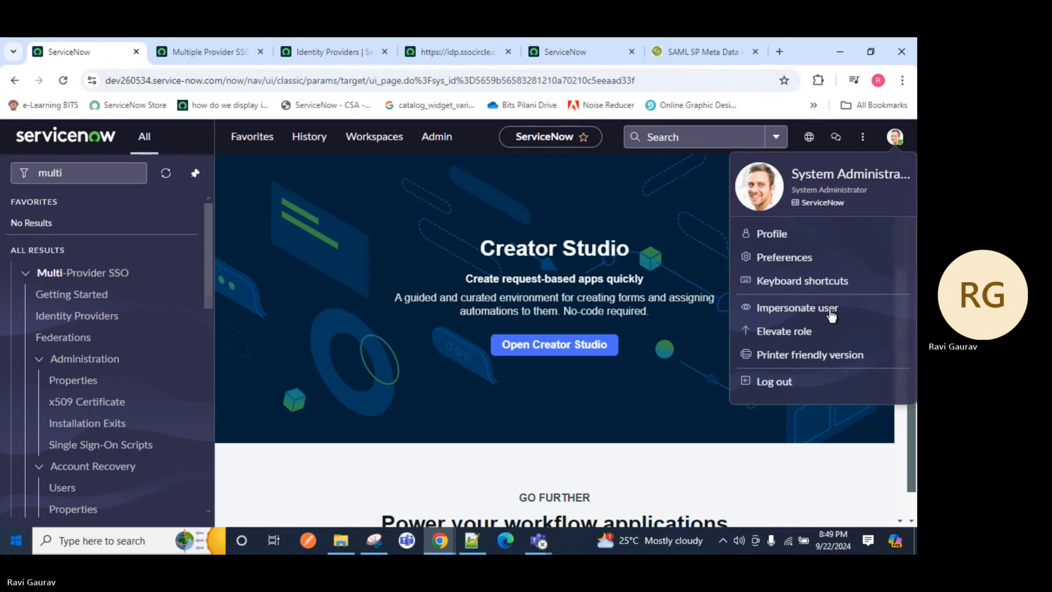
pyautogui.click(776, 384)
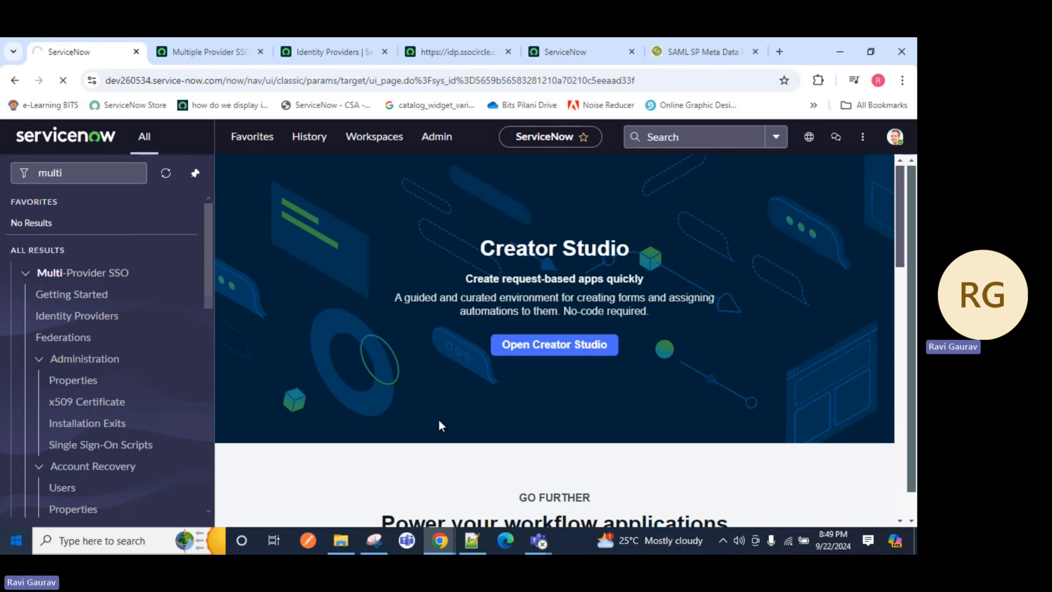
pyautogui.hotkey('alt', 'Tab')
pyautogui.hotkey('alt', 'Tab')
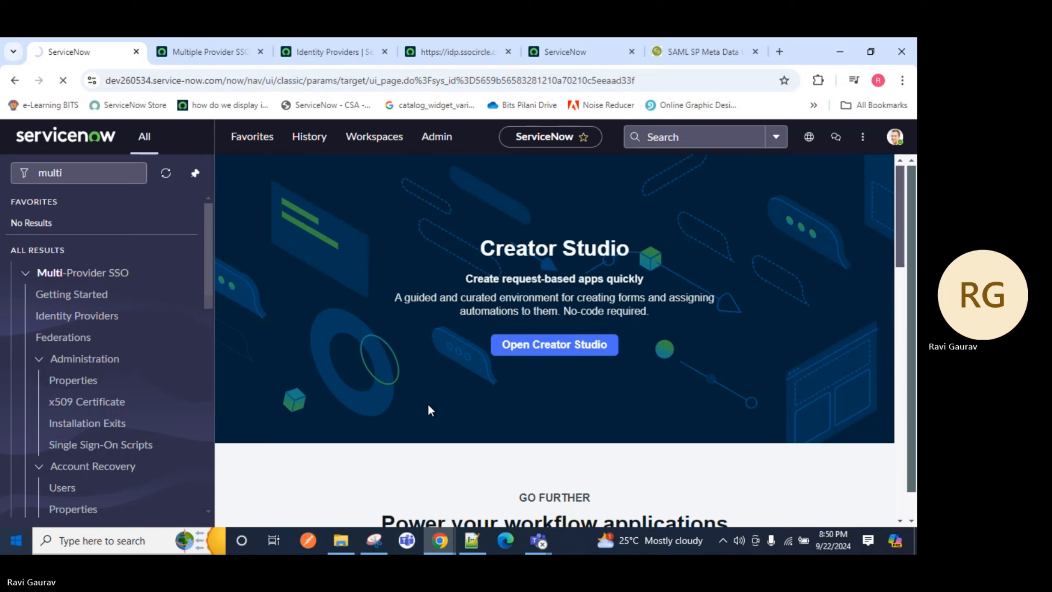
pyautogui.hotkey('alt', 'Tab')
pyautogui.click(912, 41)
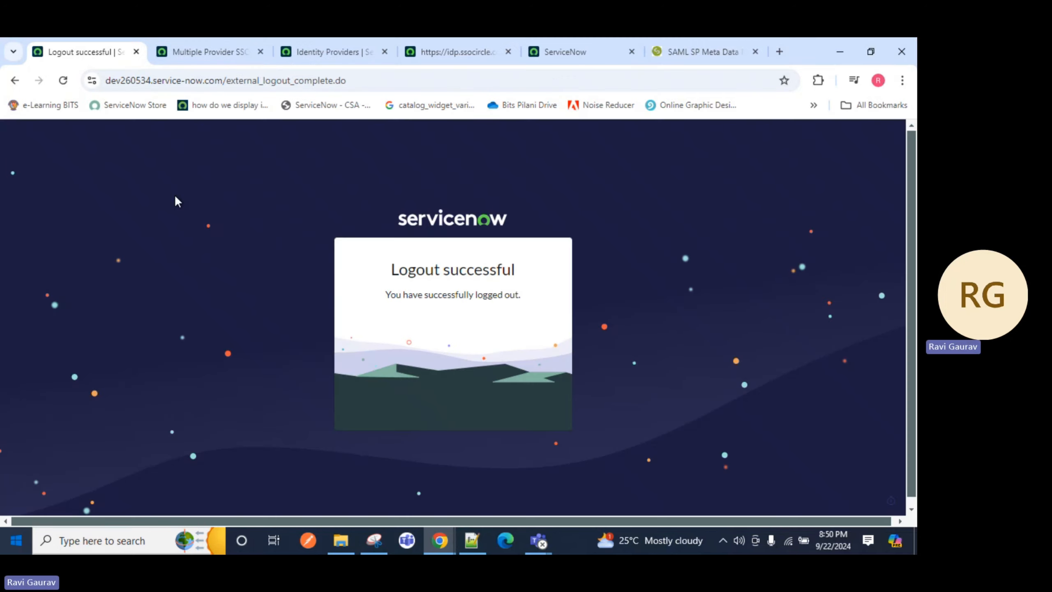
# Change the address to end in /login and load the instance login page.
pyautogui.moveTo(387, 81); pyautogui.dragTo(227, 82)
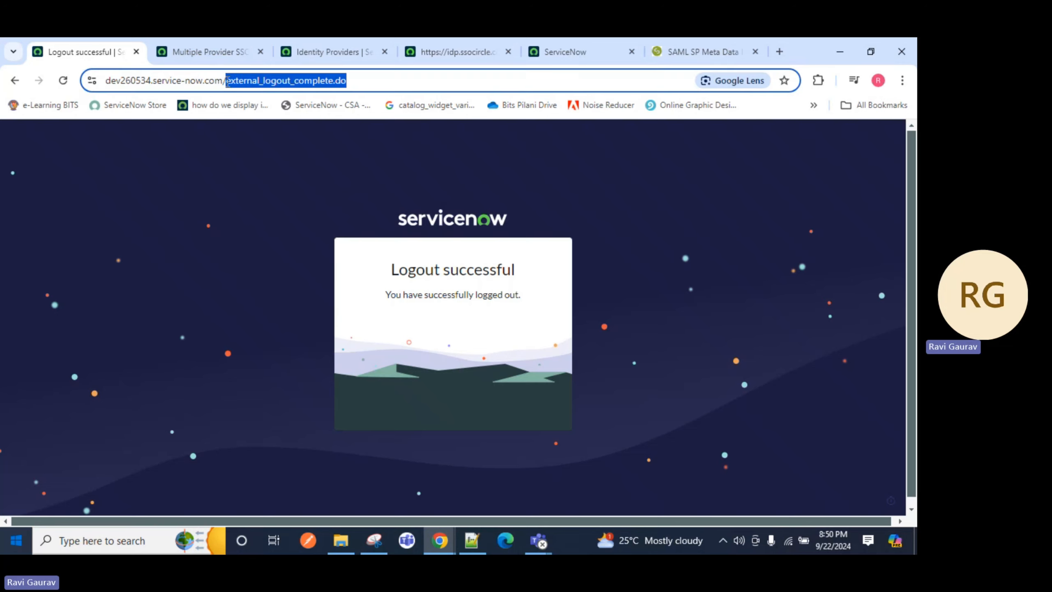
pyautogui.press('BackSpace')
pyautogui.write('logi')
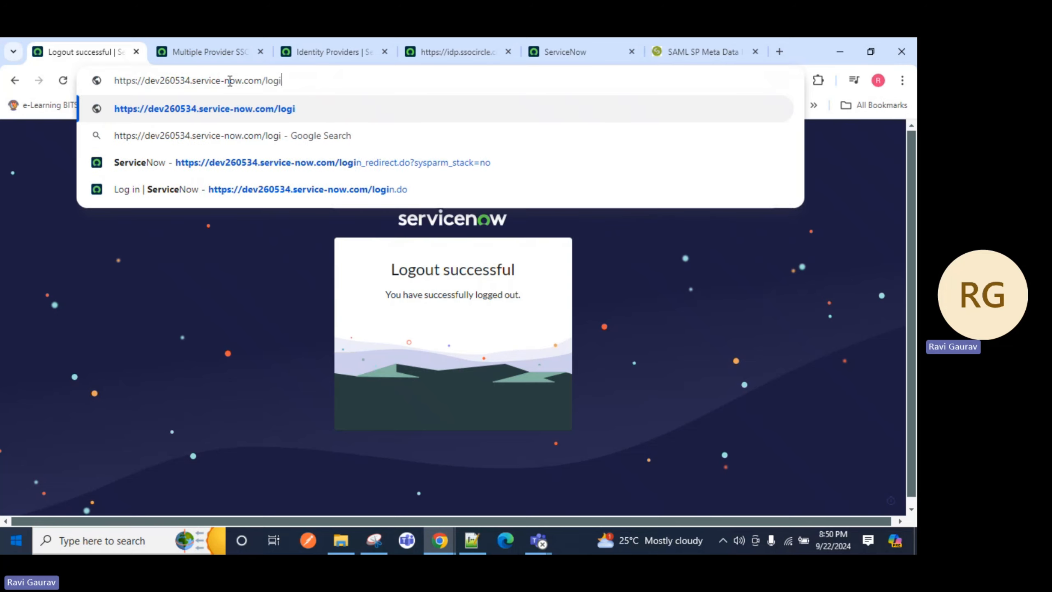
pyautogui.write('n')
pyautogui.press('Return')
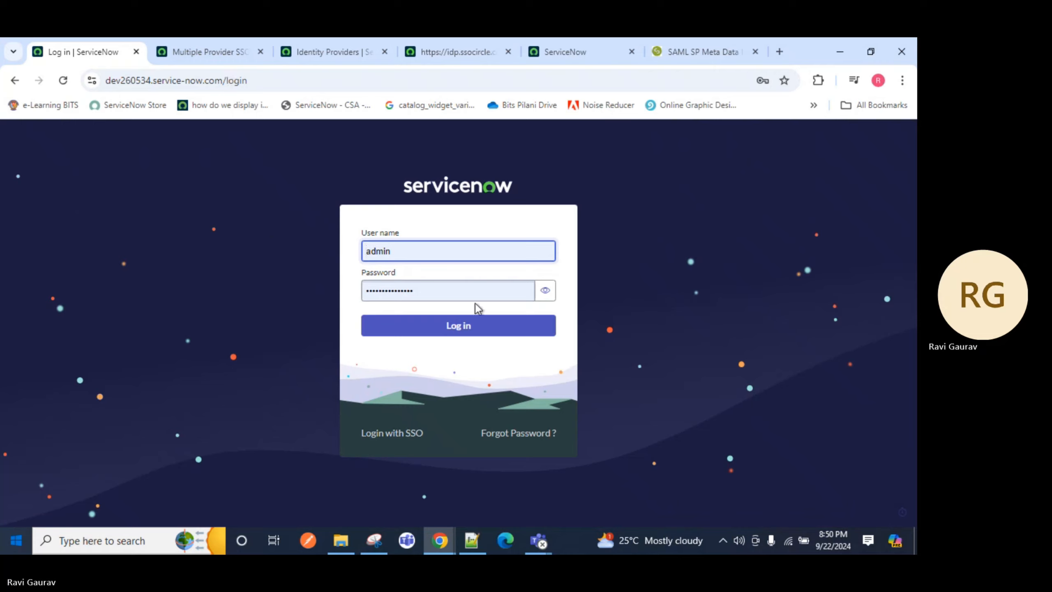
# Log in with local credentials and verify using an authenticator app code.
pyautogui.click(463, 328)
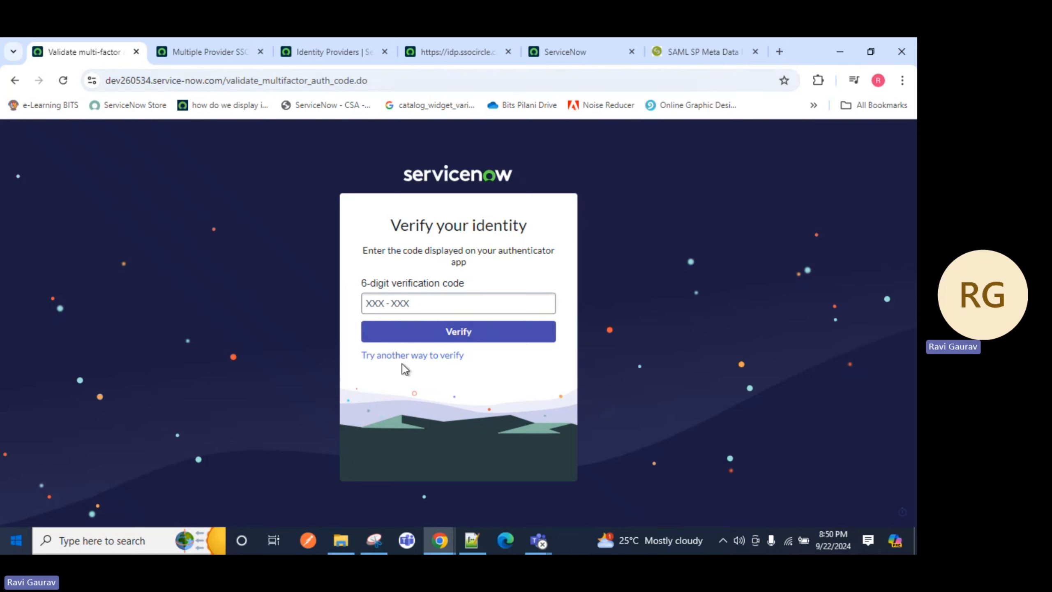
pyautogui.click(410, 355)
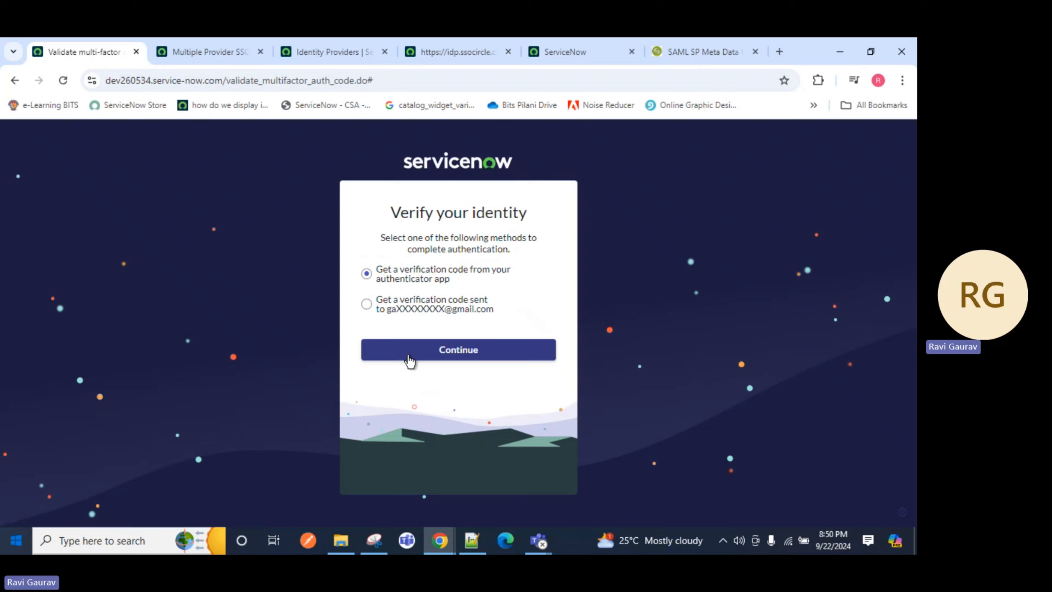
pyautogui.click(367, 304)
pyautogui.click(367, 274)
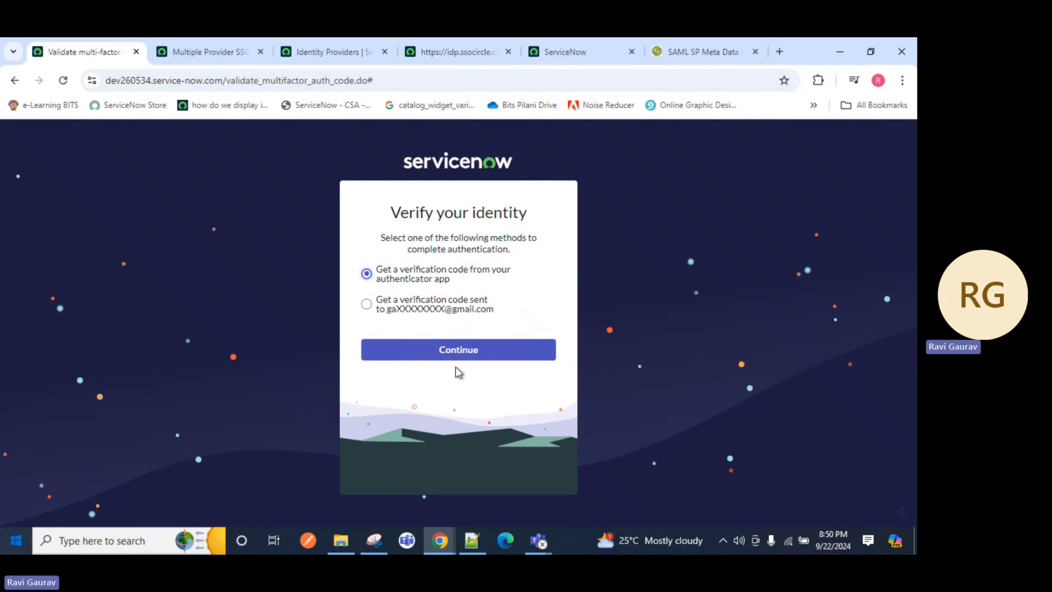
pyautogui.click(454, 354)
pyautogui.click(435, 311)
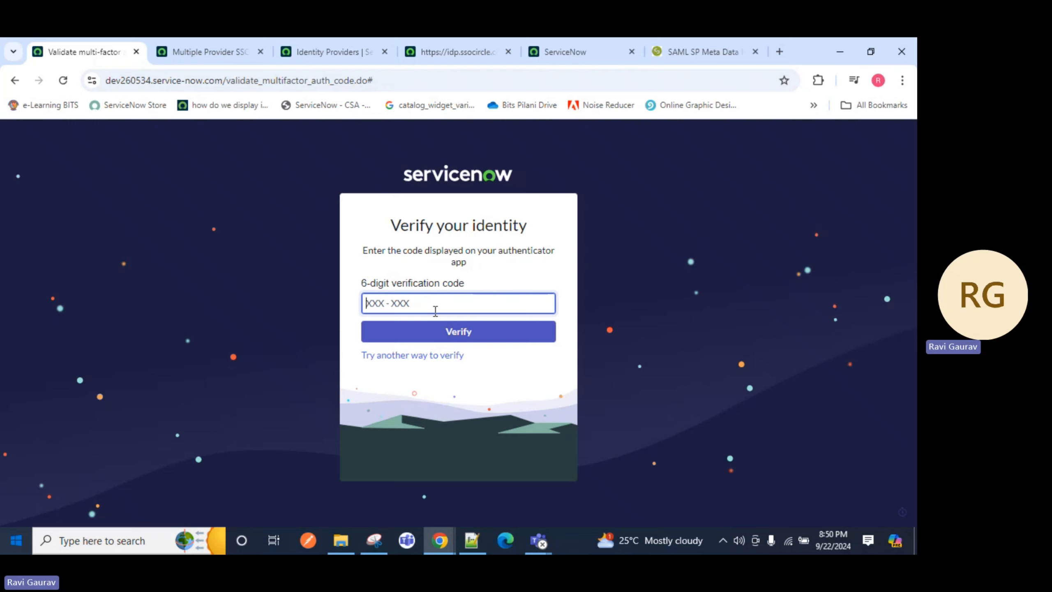
pyautogui.click(423, 339)
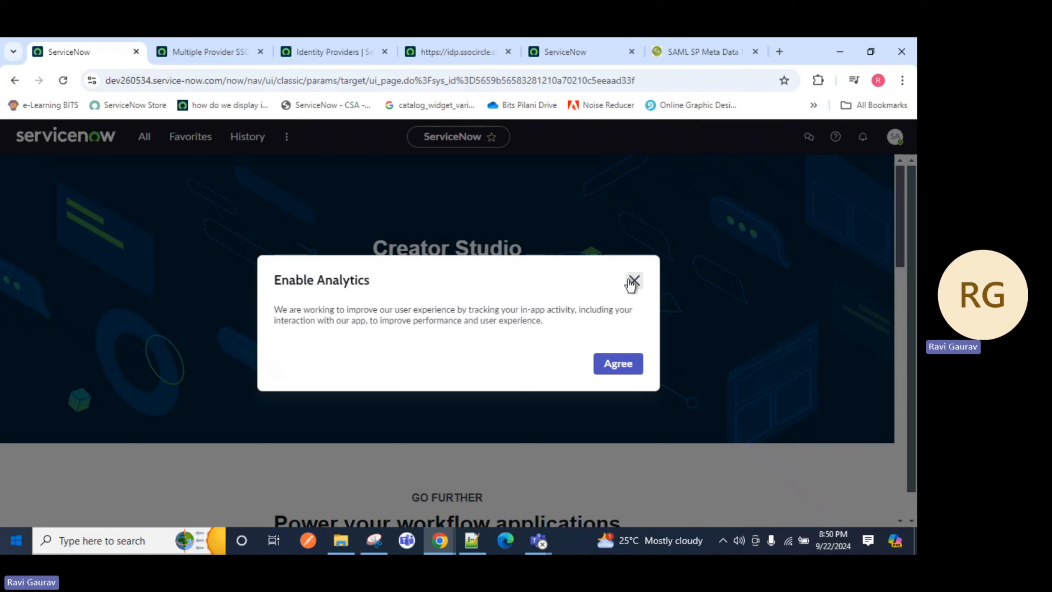
# Dismiss the Enable Analytics prompt and go to the Identity Providers list.
pyautogui.click(632, 282)
pyautogui.click(207, 51)
pyautogui.click(346, 51)
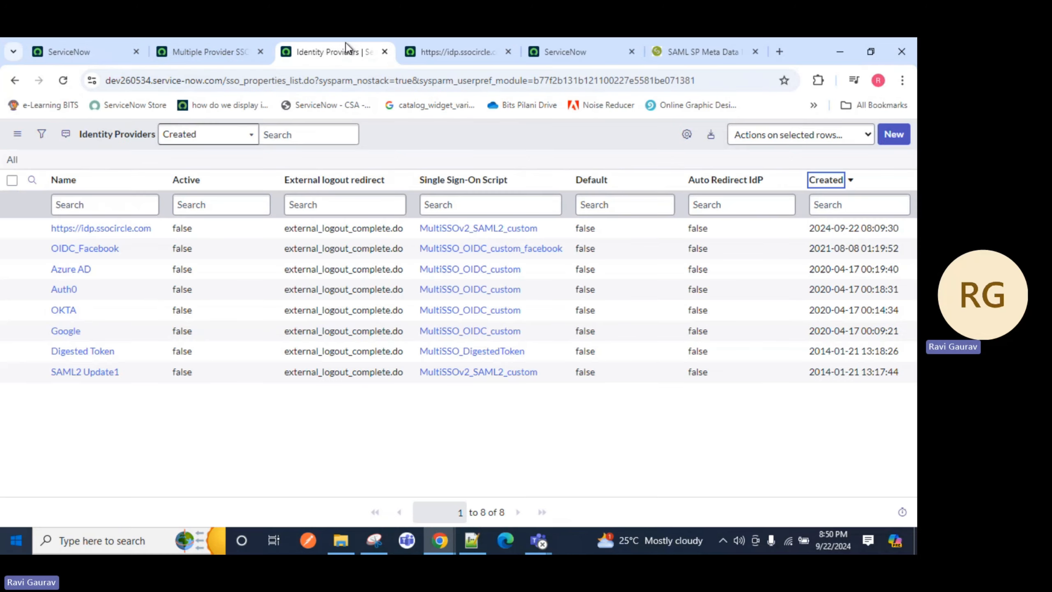
# Reopen Account Recovery Properties from history, uncheck account recovery and its debug logging, and save.
pyautogui.click(205, 51)
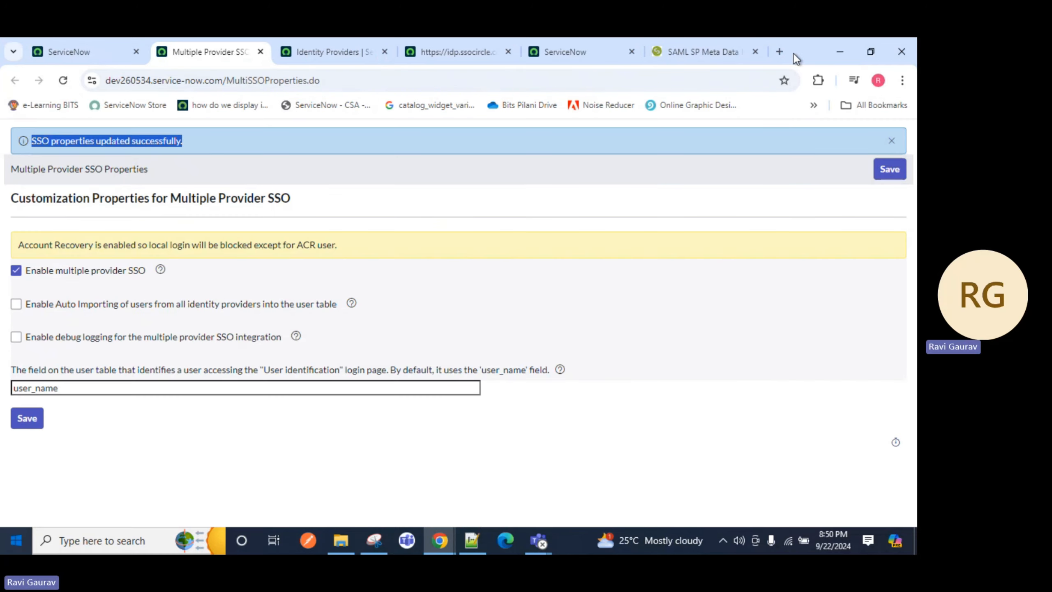
pyautogui.hotkey('ctrl', 'h')
pyautogui.scroll(-5, 501, 341)
pyautogui.middleClick(373, 352)
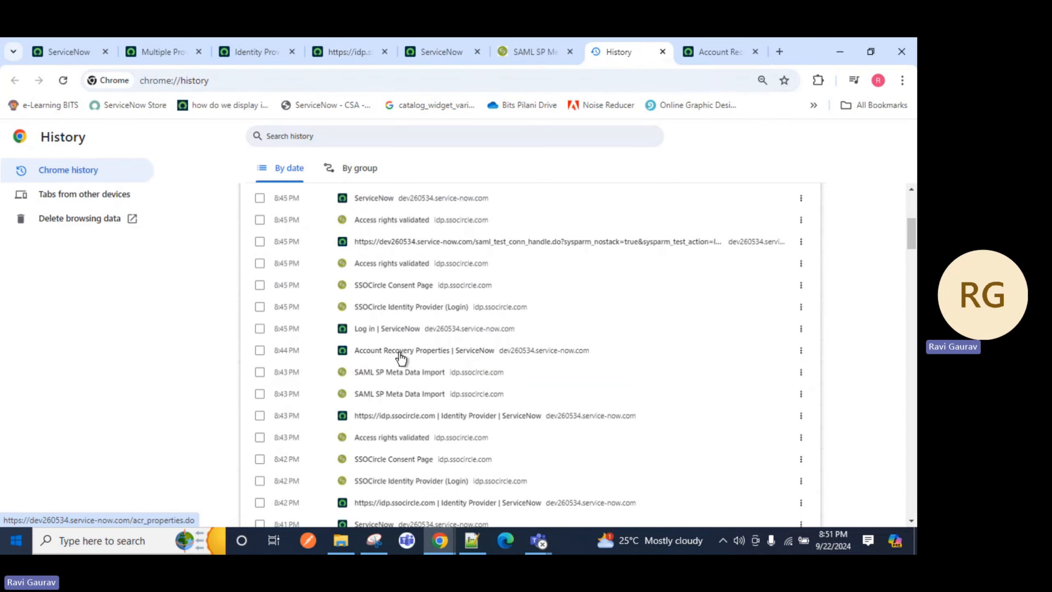
pyautogui.click(730, 50)
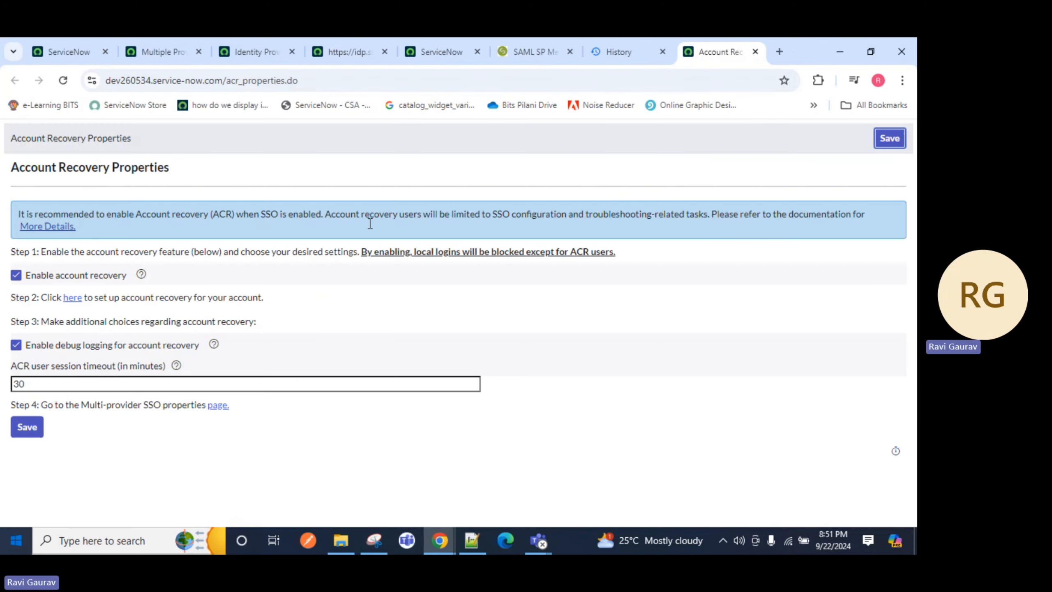
pyautogui.click(16, 276)
pyautogui.rightClick(387, 135)
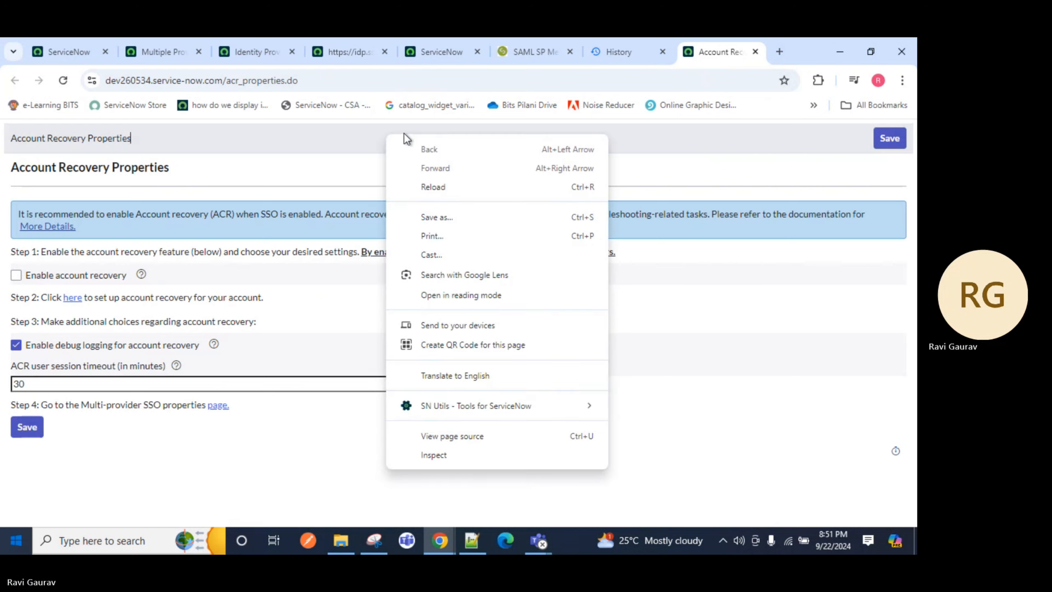
pyautogui.click(16, 345)
pyautogui.rightClick(349, 132)
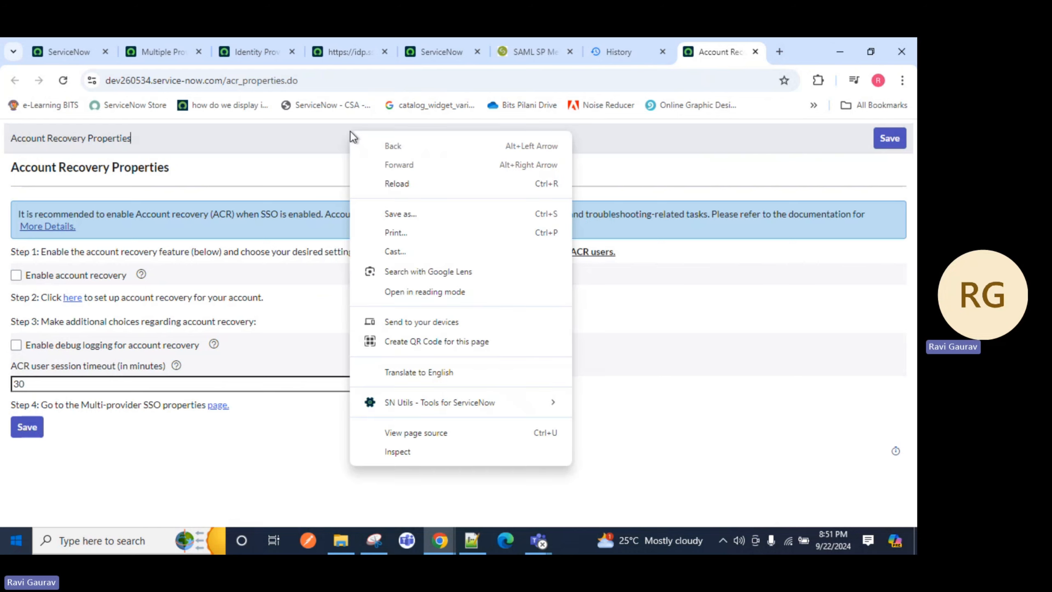
pyautogui.click(895, 142)
pyautogui.click(895, 142)
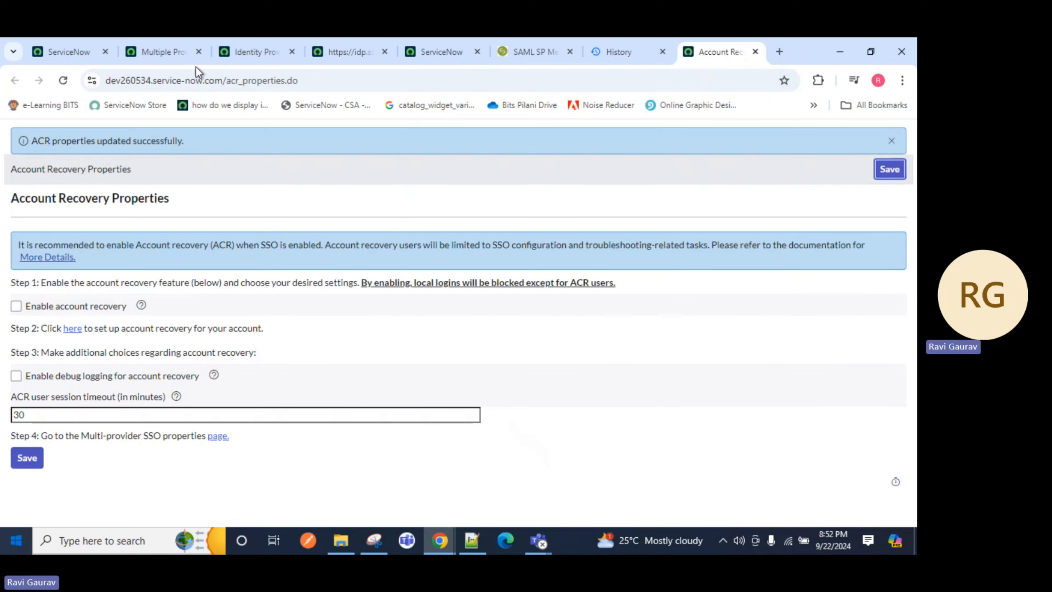
# On the home page, dismiss the welcome dialog and filter the navigator for 'multi'.
pyautogui.click(58, 51)
pyautogui.click(701, 150)
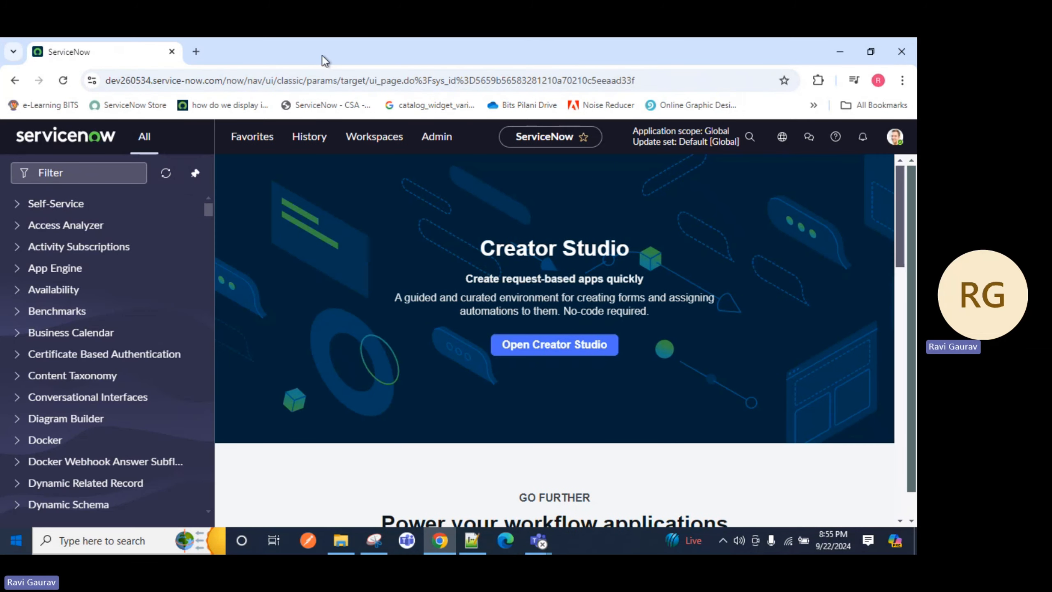
pyautogui.click(83, 174)
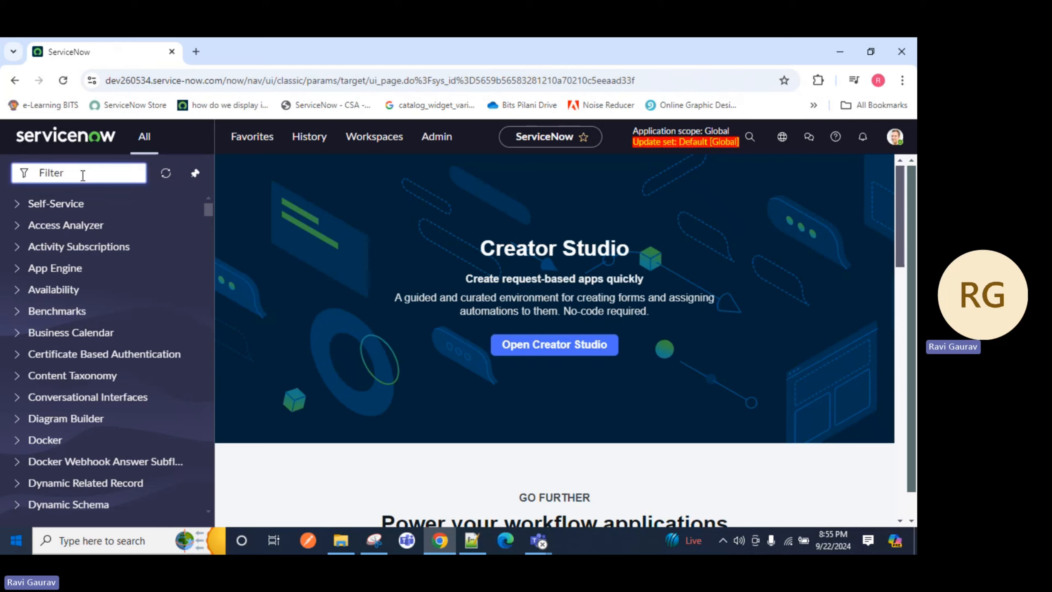
pyautogui.write('multi')
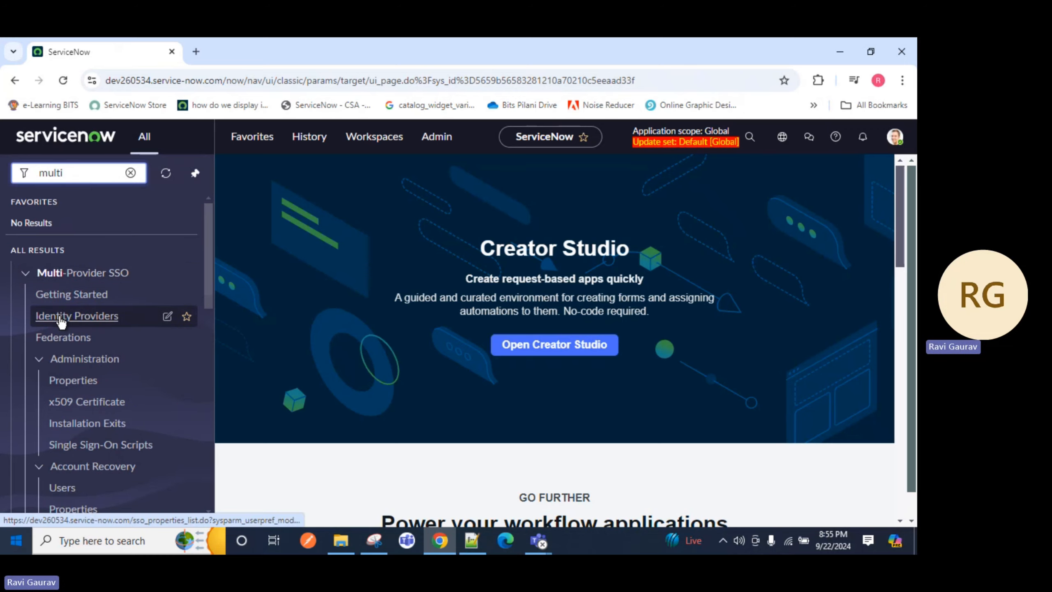
# Open the idp.ssocircle.com provider record and check its Auto Redirect IdP setting and email user field.
pyautogui.click(36, 315)
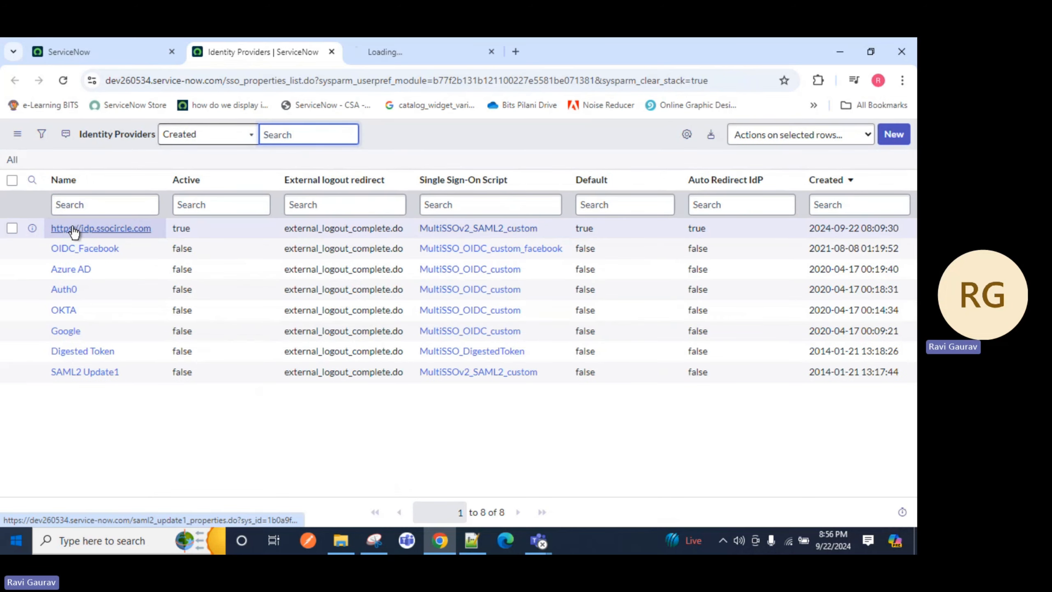
pyautogui.middleClick(77, 228)
pyautogui.click(431, 52)
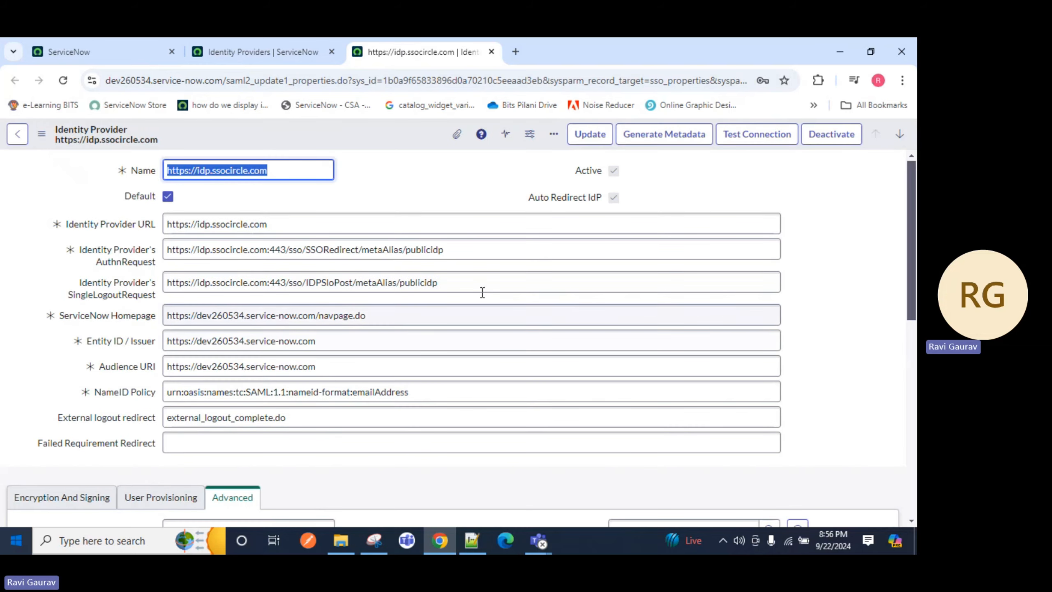
pyautogui.moveTo(529, 198); pyautogui.dragTo(569, 193)
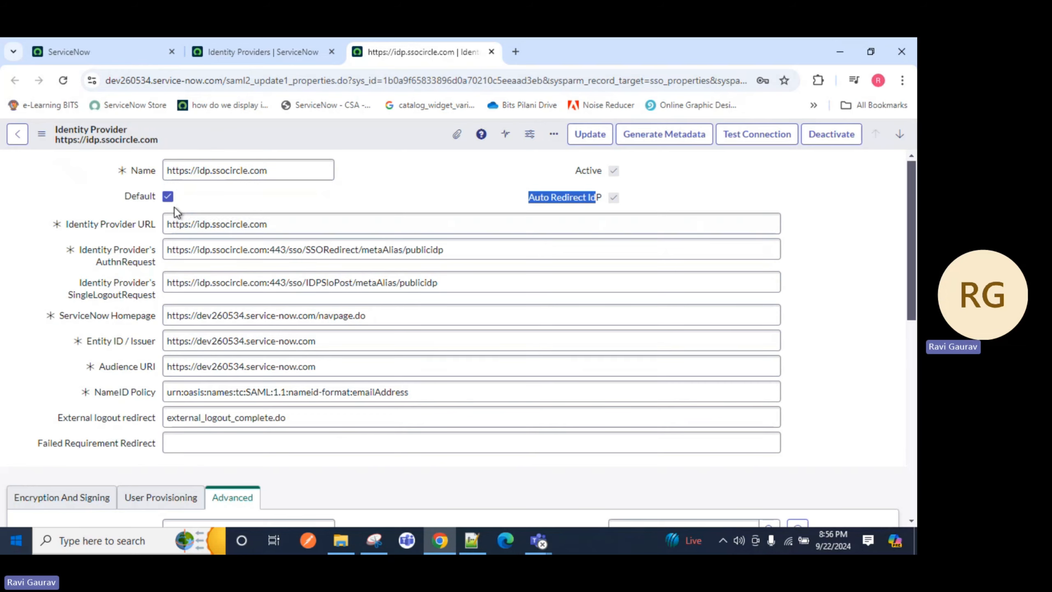
pyautogui.scroll(-3, 81, 268)
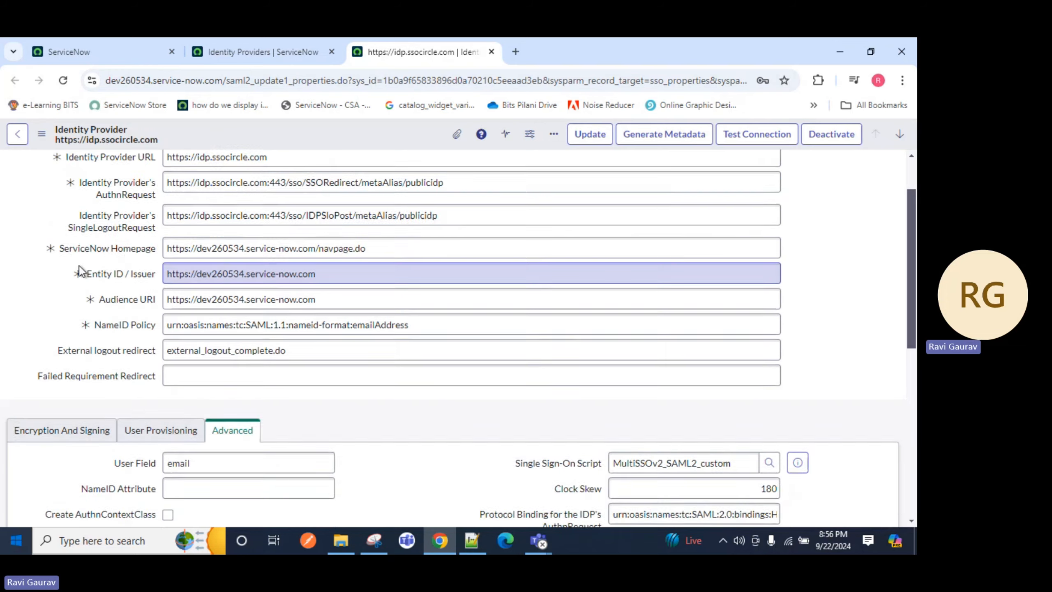
pyautogui.scroll(-3, 79, 264)
pyautogui.click(118, 259)
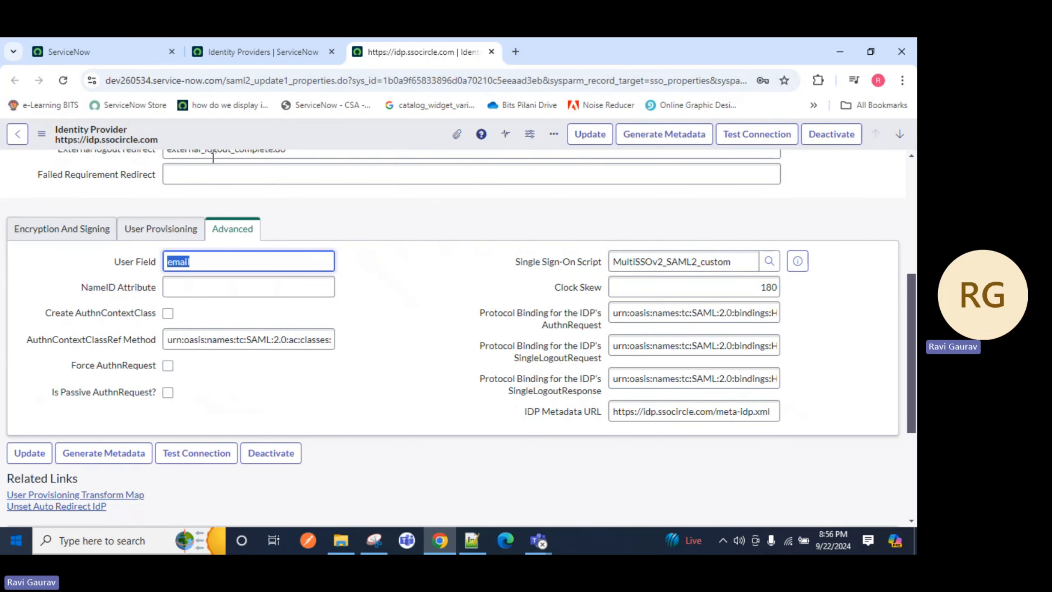
pyautogui.click(114, 38)
# Save Multiple Provider SSO Properties with email as the user identification field and confirm the success banner.
pyautogui.middleClick(78, 381)
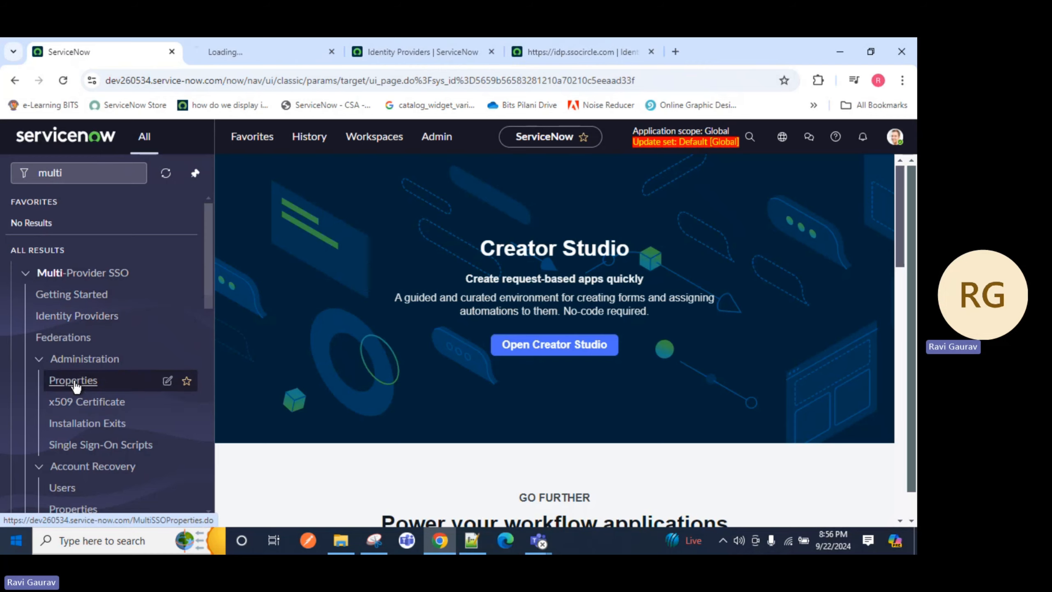
pyautogui.click(266, 45)
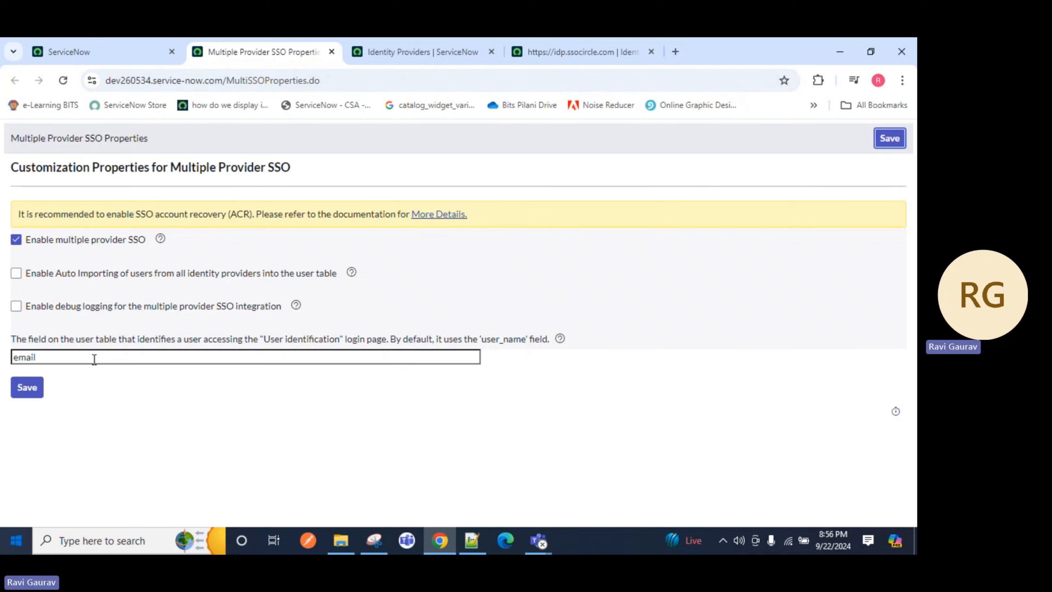
pyautogui.moveTo(480, 337); pyautogui.dragTo(522, 340)
pyautogui.moveTo(73, 361); pyautogui.dragTo(5, 360)
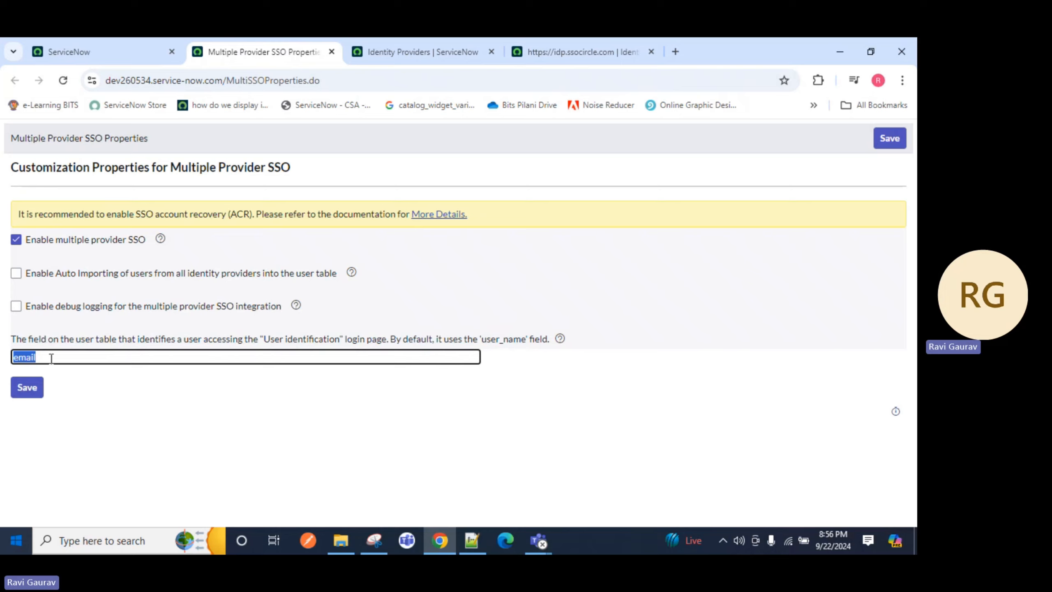
pyautogui.click(16, 396)
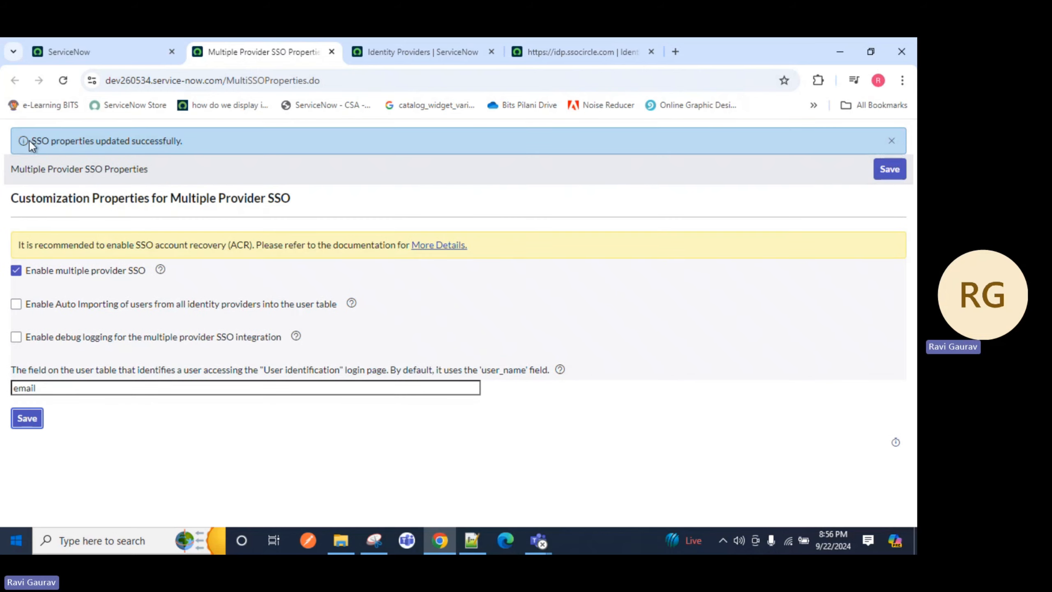
pyautogui.moveTo(30, 140); pyautogui.dragTo(186, 140)
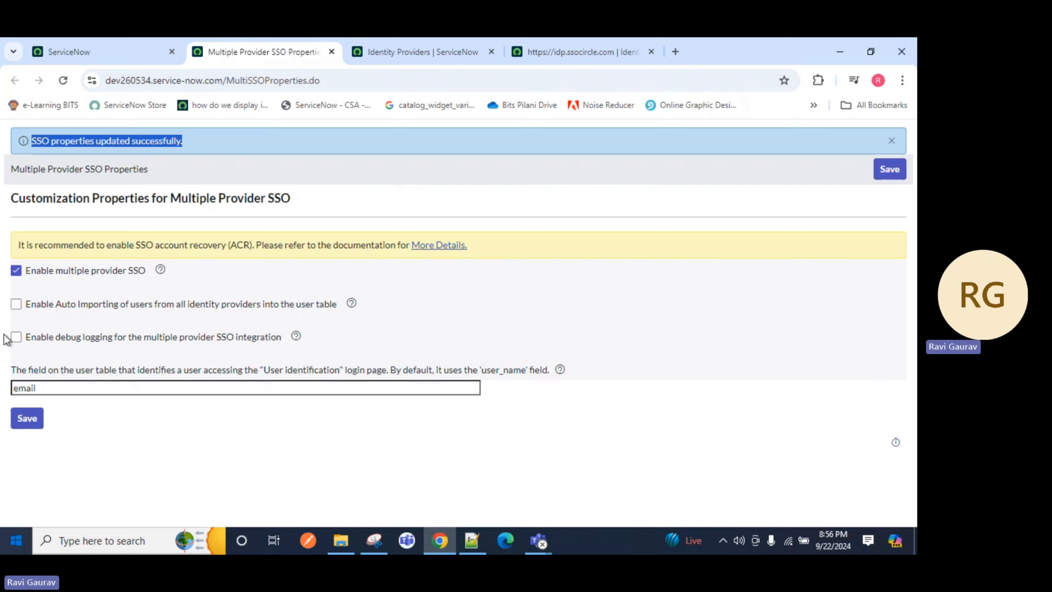
pyautogui.click(109, 56)
pyautogui.click(262, 41)
# Close the SSO properties, Identity Providers and SSOCircle record tabs.
pyautogui.click(109, 51)
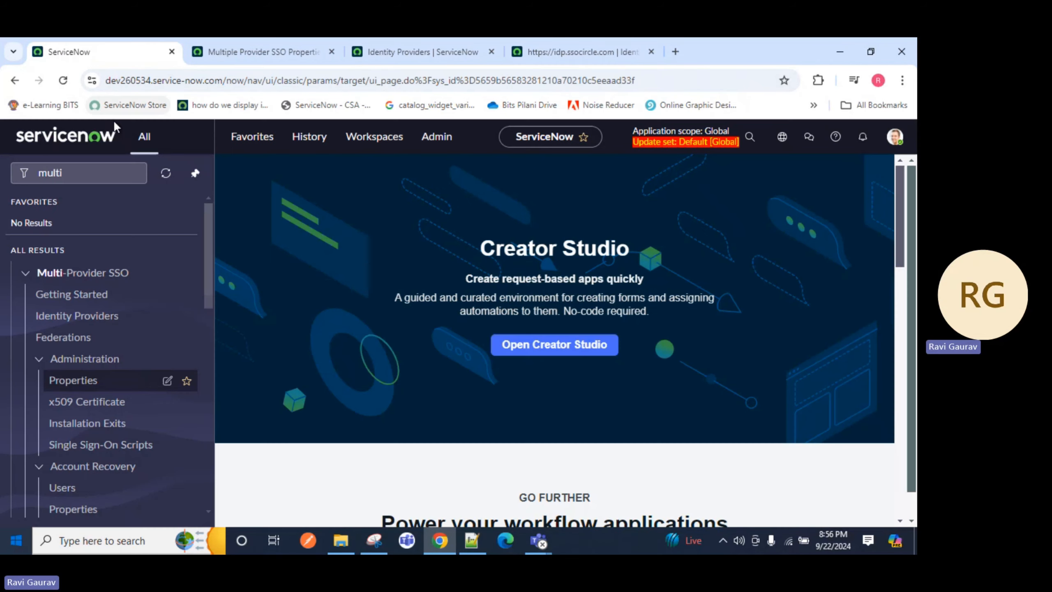
pyautogui.click(331, 52)
pyautogui.click(337, 50)
pyautogui.click(337, 50)
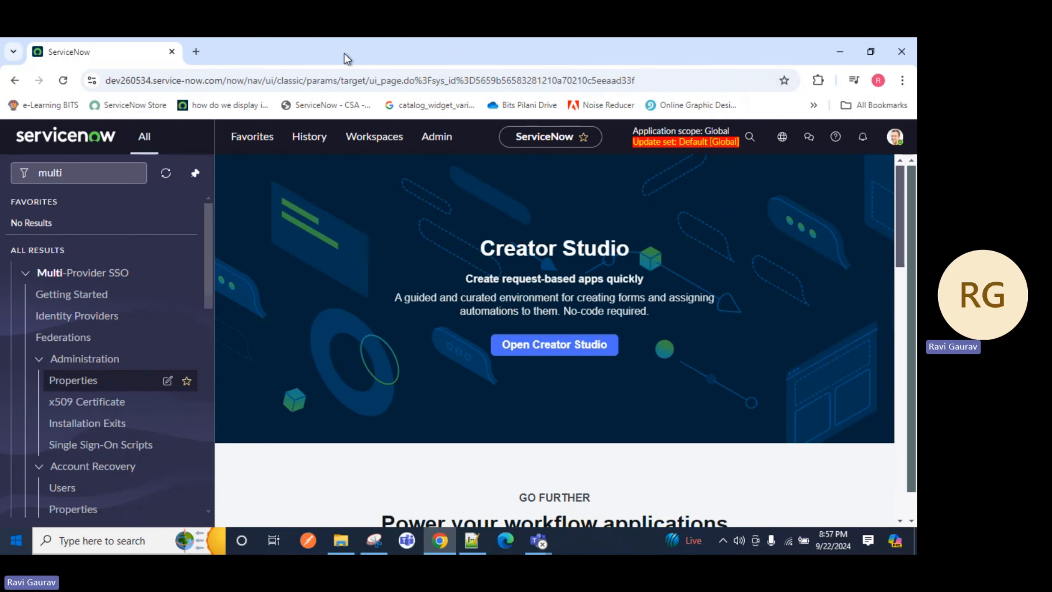
# Log out, then strip /external_logout_complete.do from the address and reload the instance.
pyautogui.click(895, 139)
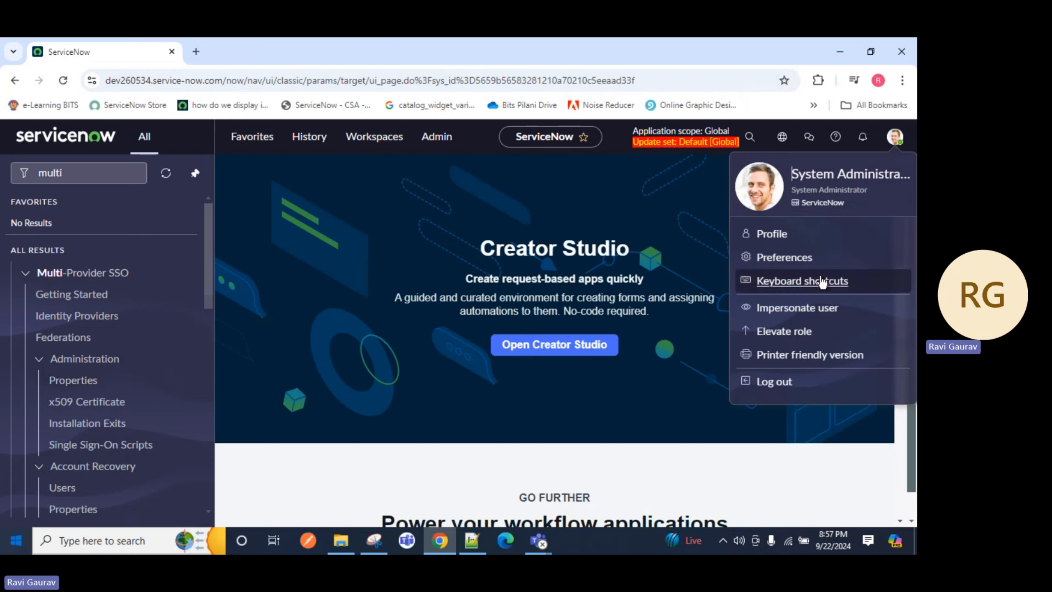
pyautogui.click(765, 383)
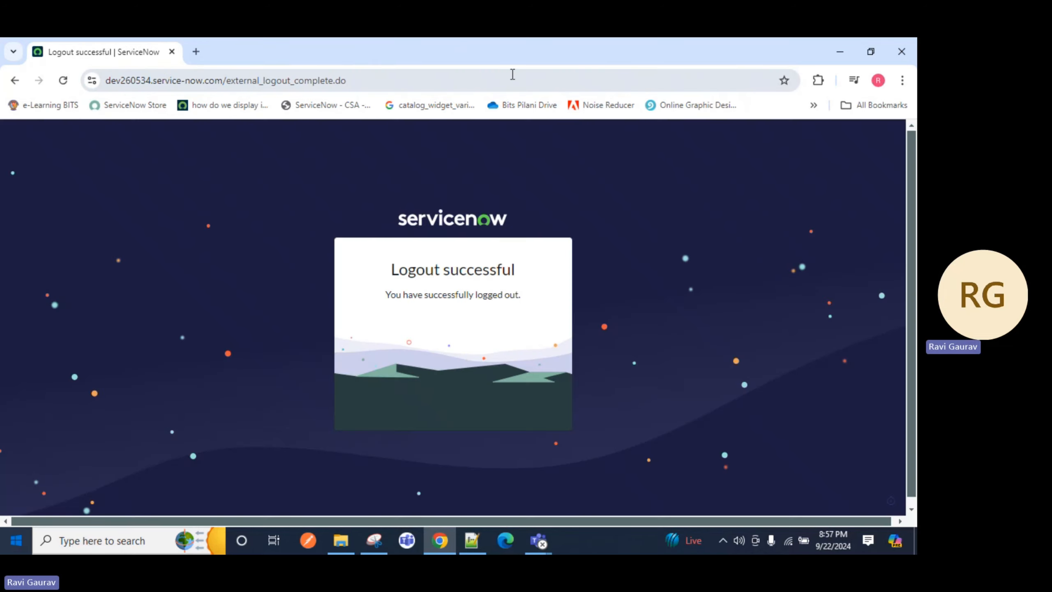
pyautogui.moveTo(513, 75); pyautogui.dragTo(225, 83)
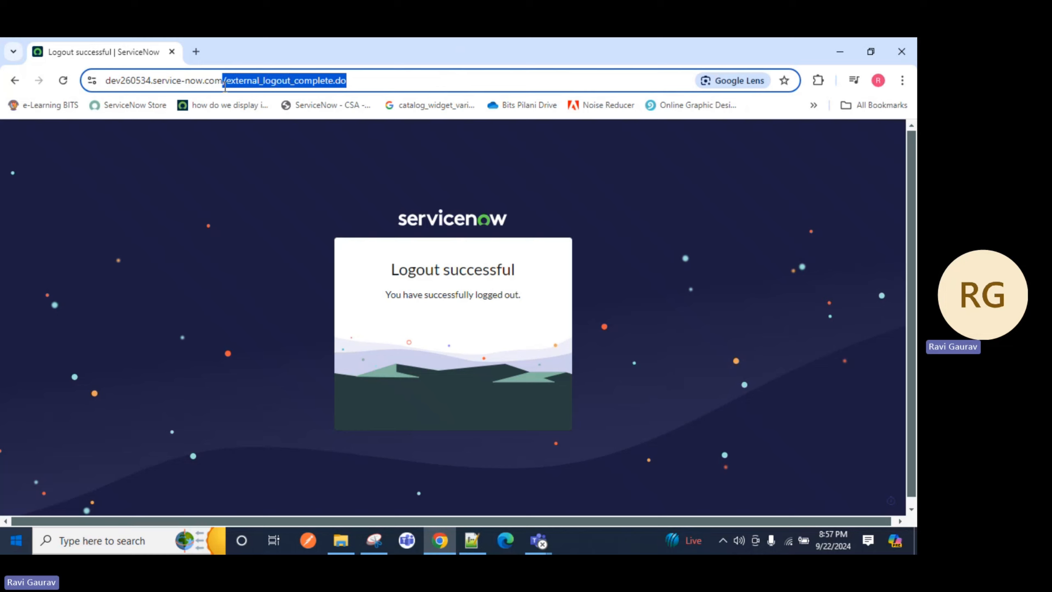
pyautogui.press('BackSpace')
pyautogui.press('Return')
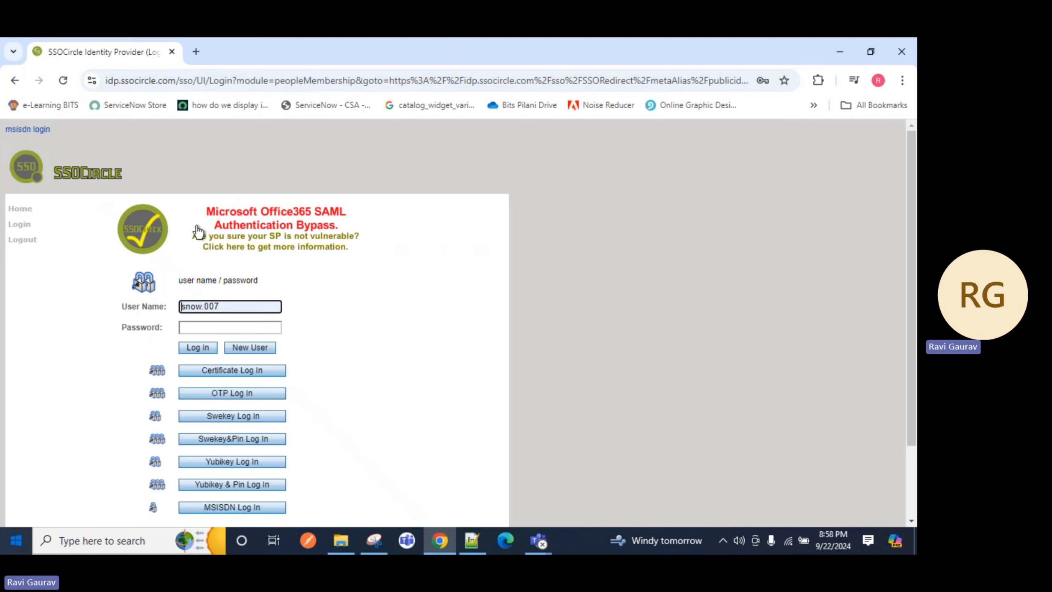
# Sign in to SSOCircle with the saved password, pass the robot check, and continue SAML sign-on.
pyautogui.moveTo(211, 214); pyautogui.dragTo(288, 217)
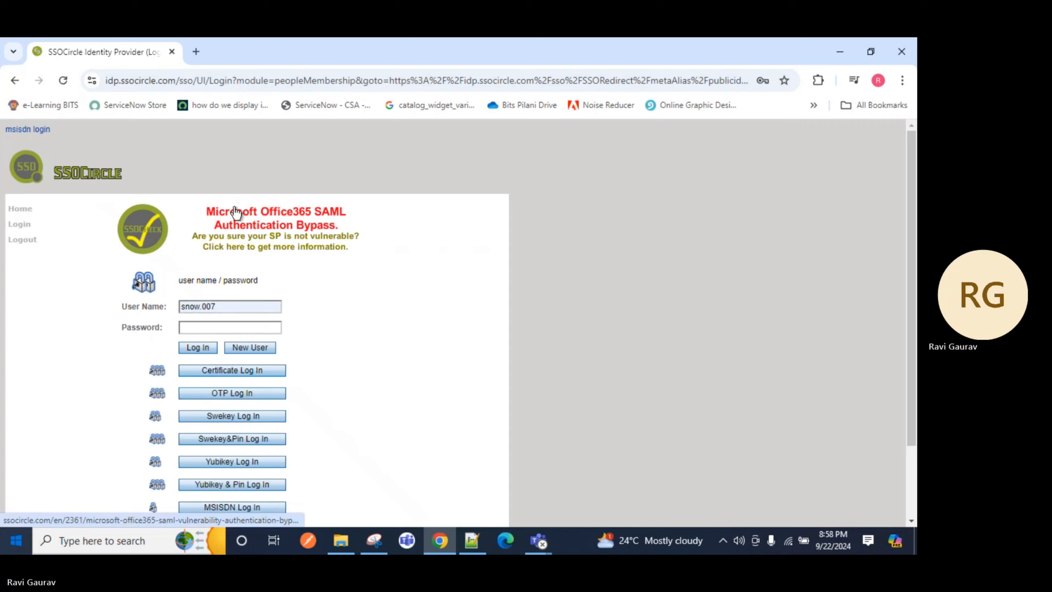
pyautogui.click(183, 328)
pyautogui.click(298, 361)
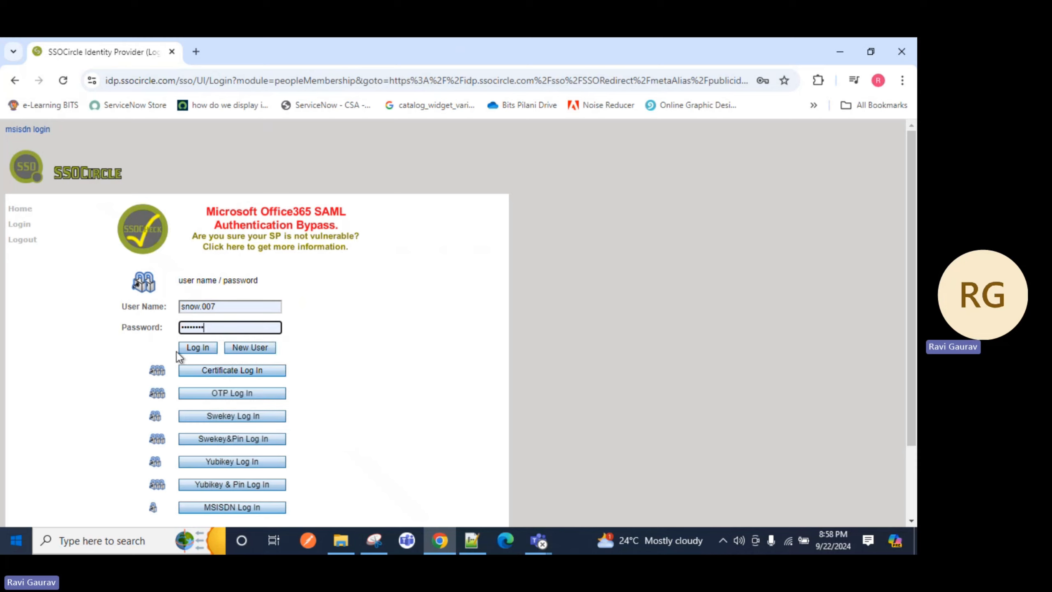
pyautogui.click(205, 348)
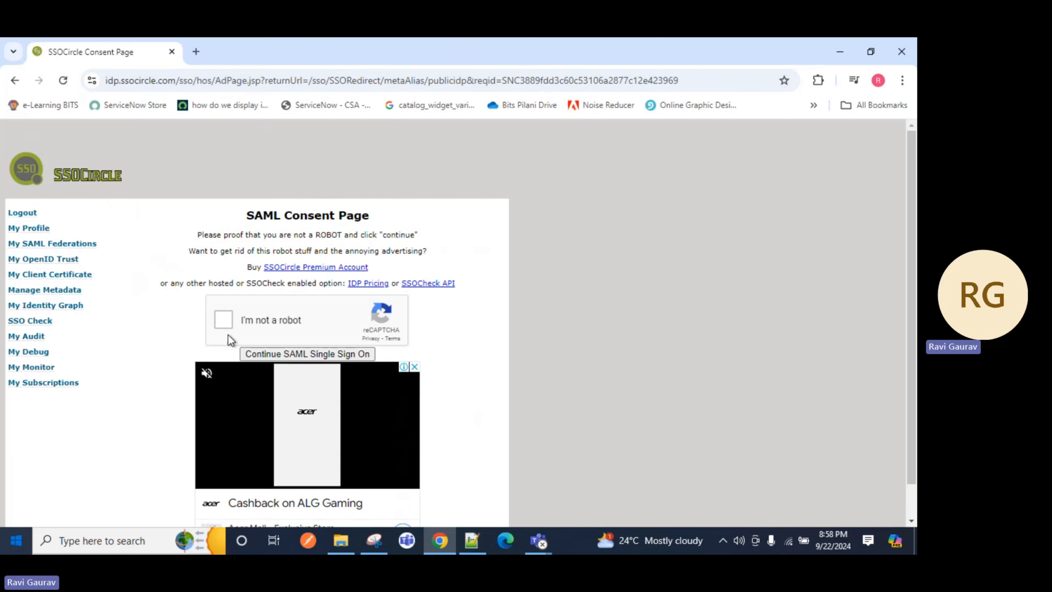
pyautogui.click(223, 320)
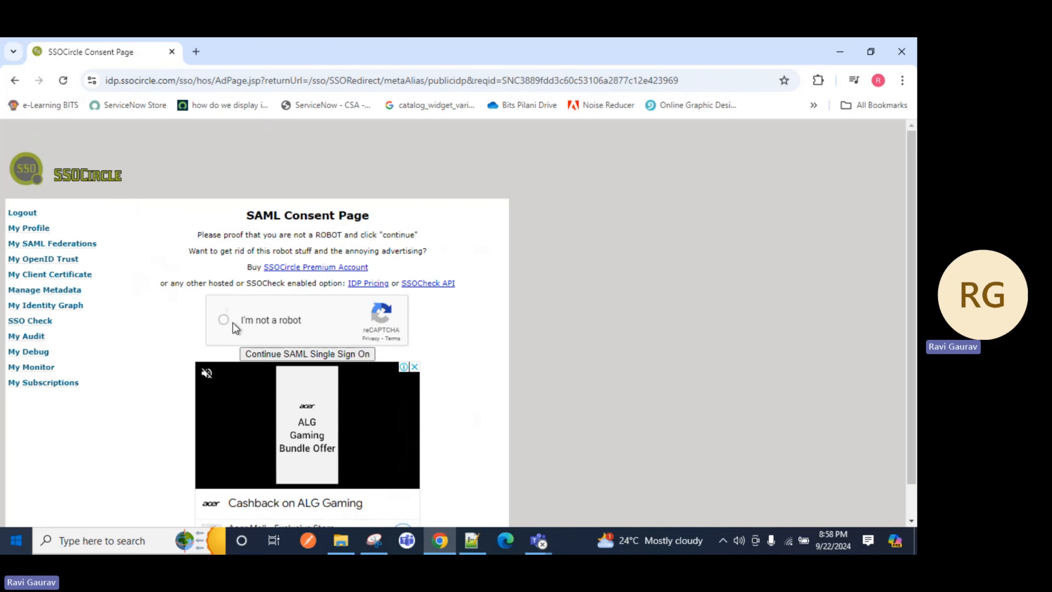
pyautogui.click(275, 359)
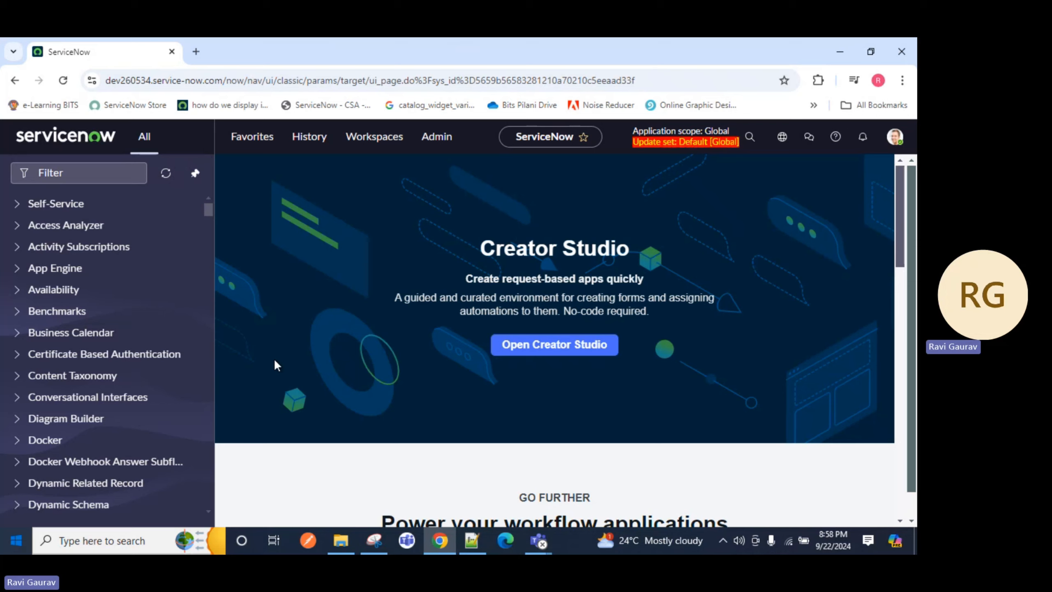
# Filter the navigator for 'mult' and open Identity Providers and the idp.ssocircle.com record in new tabs.
pyautogui.click(73, 173)
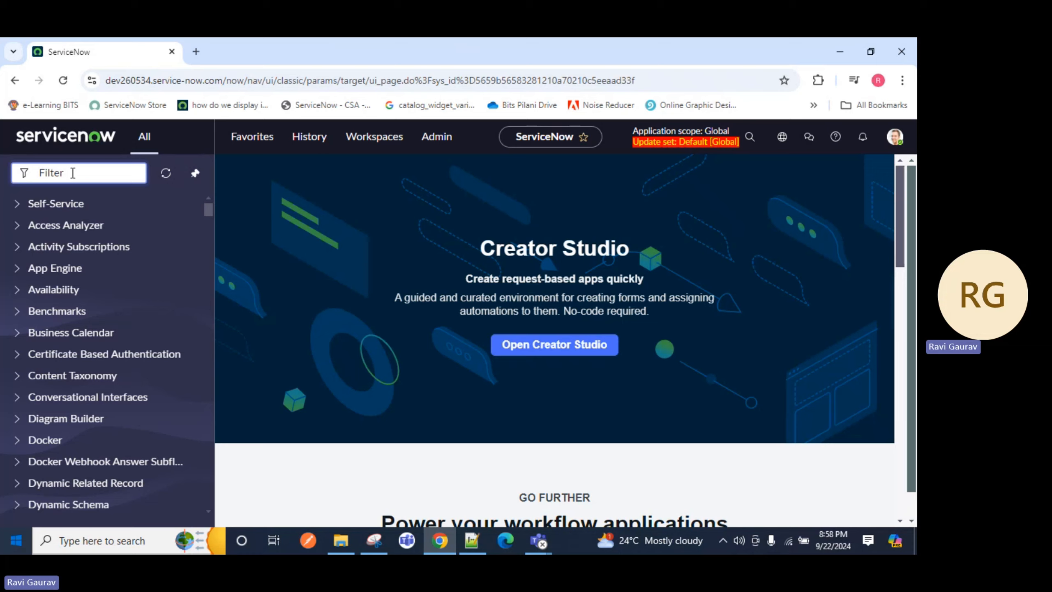
pyautogui.write('mult')
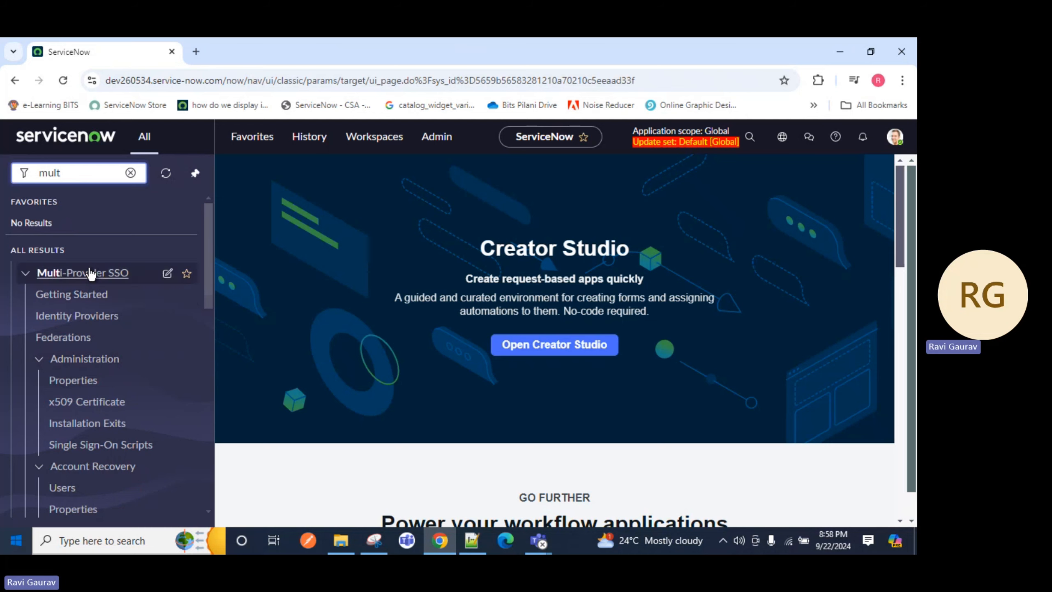
pyautogui.middleClick(52, 318)
pyautogui.click(234, 50)
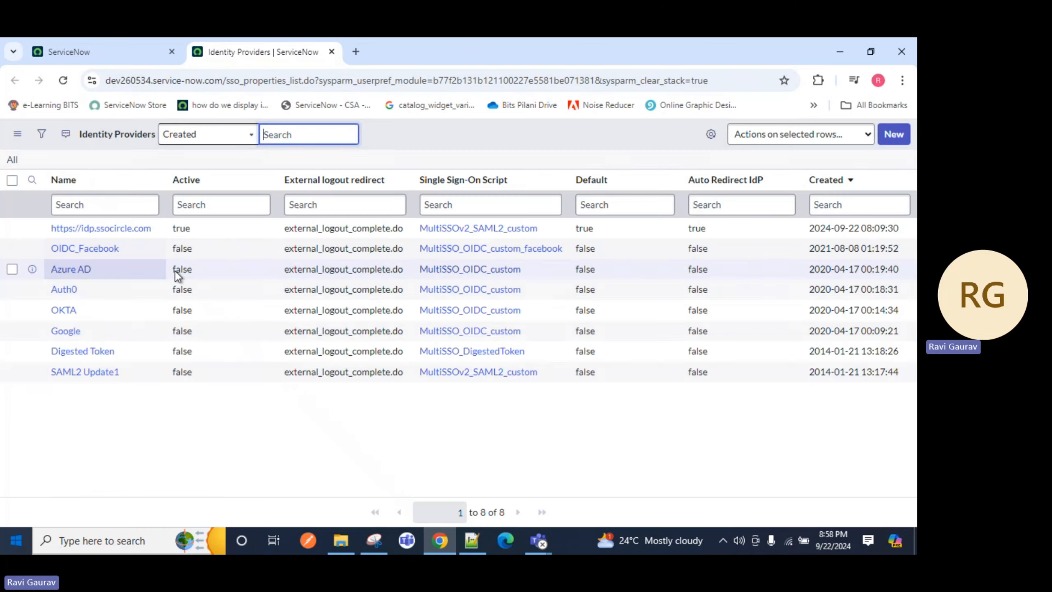
pyautogui.middleClick(102, 237)
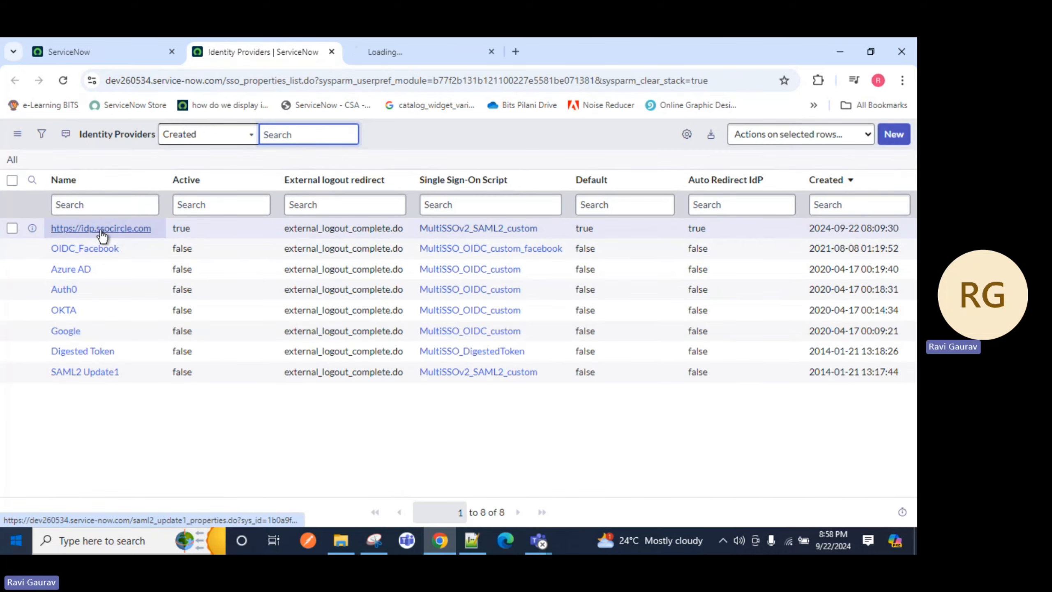
pyautogui.click(416, 42)
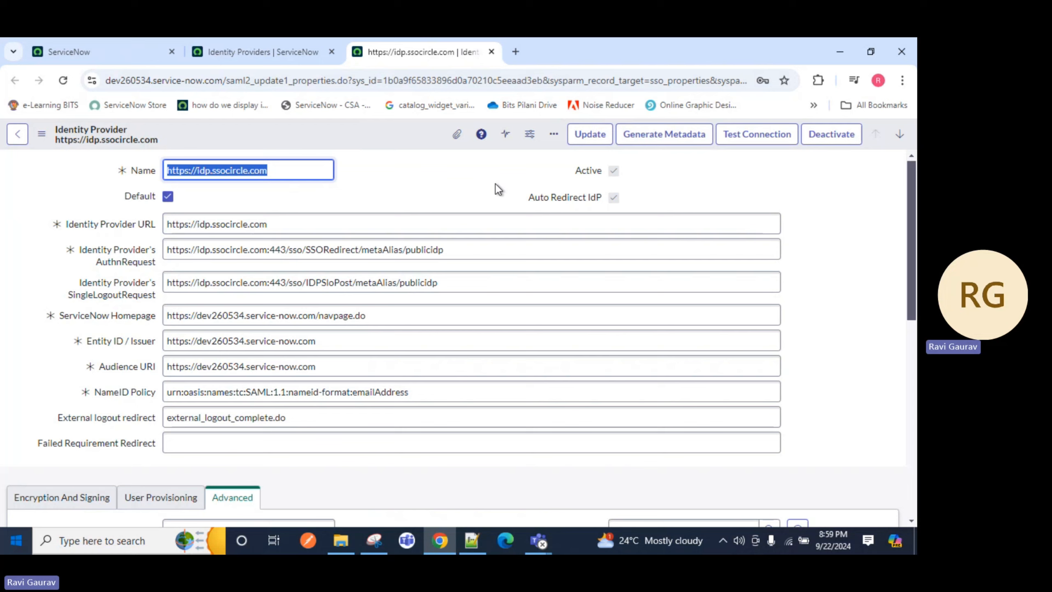
# Open the Multi-Provider SSO properties and the Account Recovery properties pages in separate tabs.
pyautogui.click(112, 50)
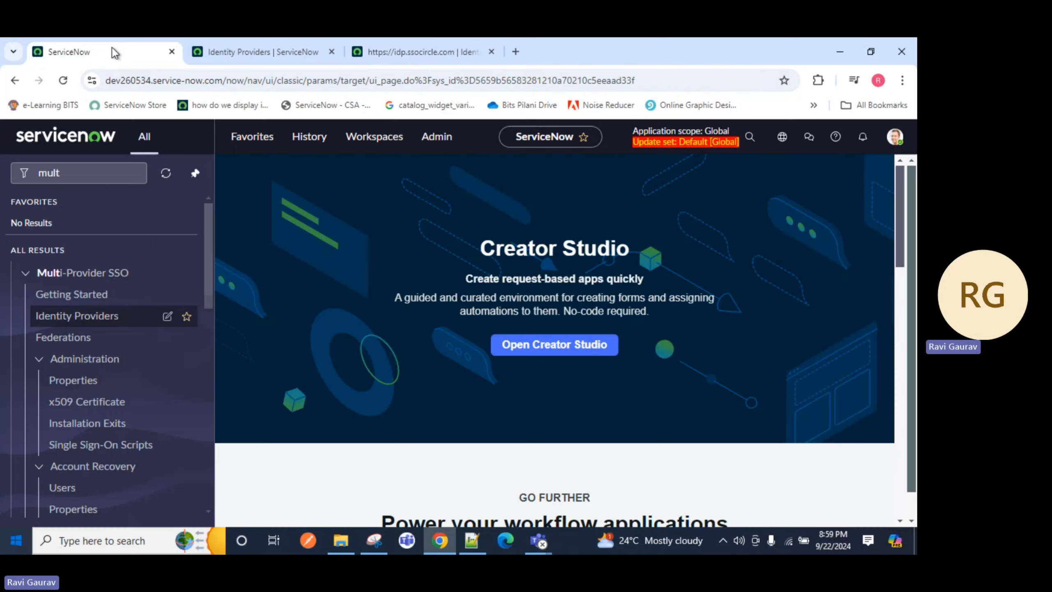
pyautogui.click(80, 387)
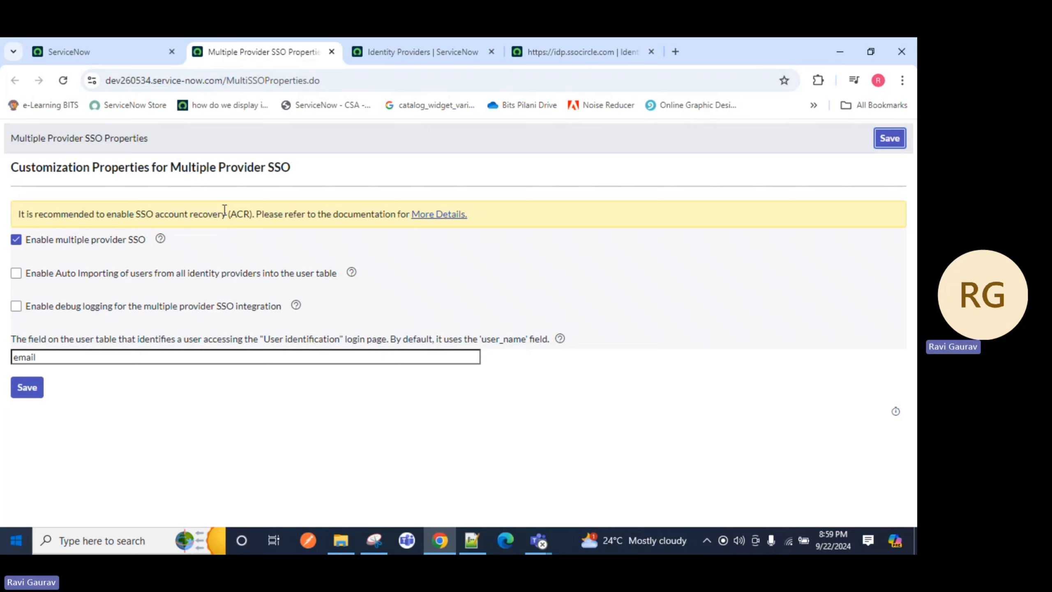
pyautogui.moveTo(224, 210); pyautogui.dragTo(251, 211)
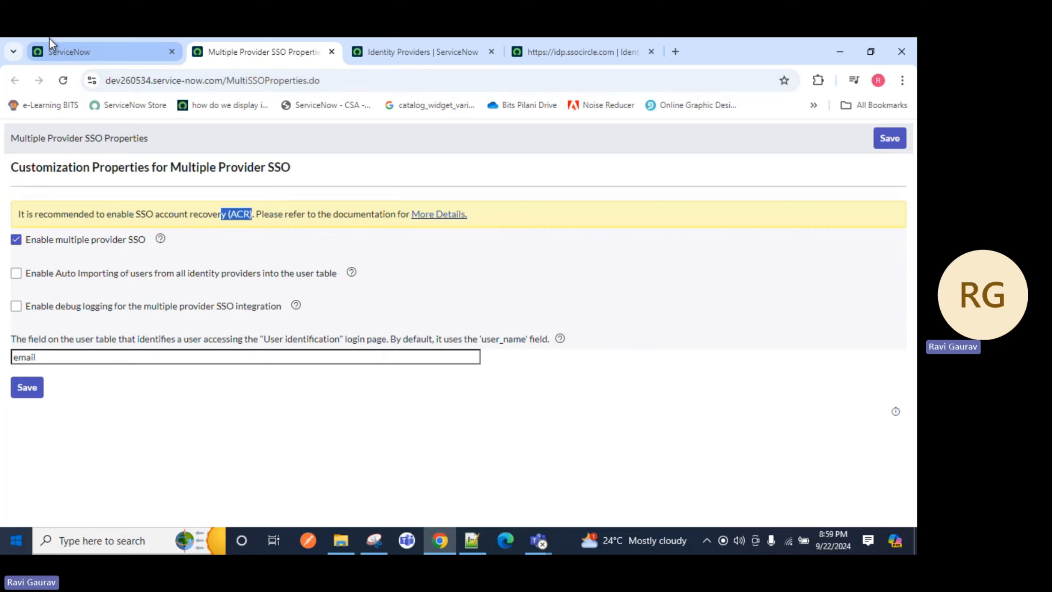
pyautogui.click(66, 51)
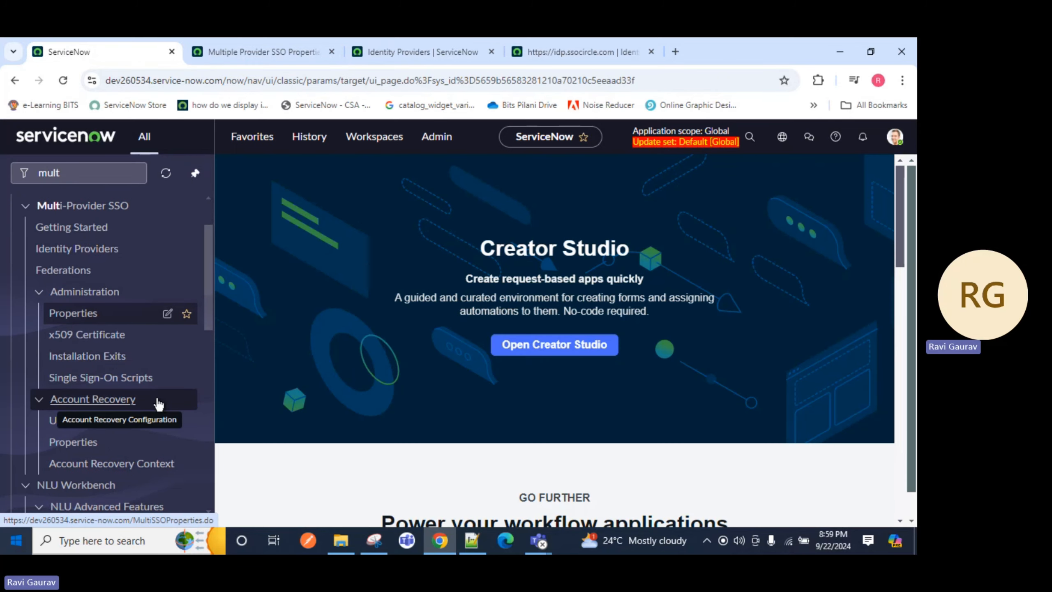
pyautogui.middleClick(61, 444)
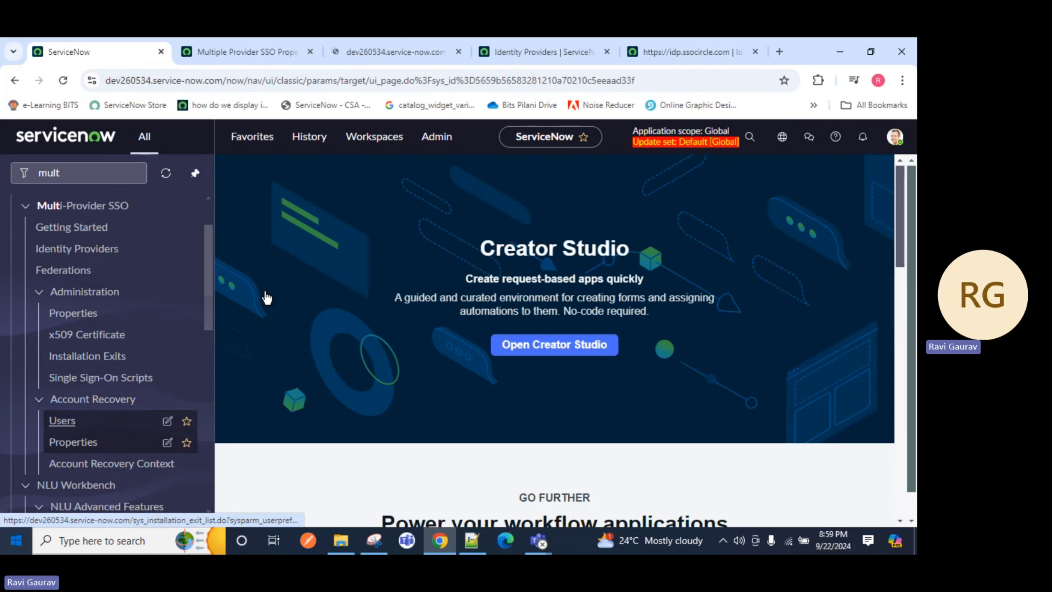
pyautogui.click(387, 51)
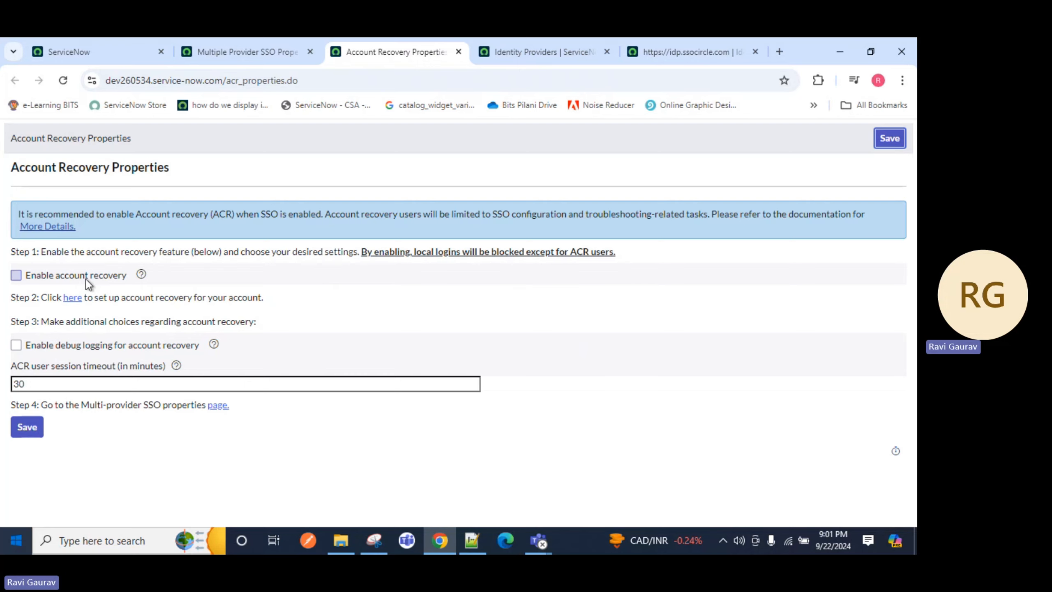
pyautogui.click(98, 55)
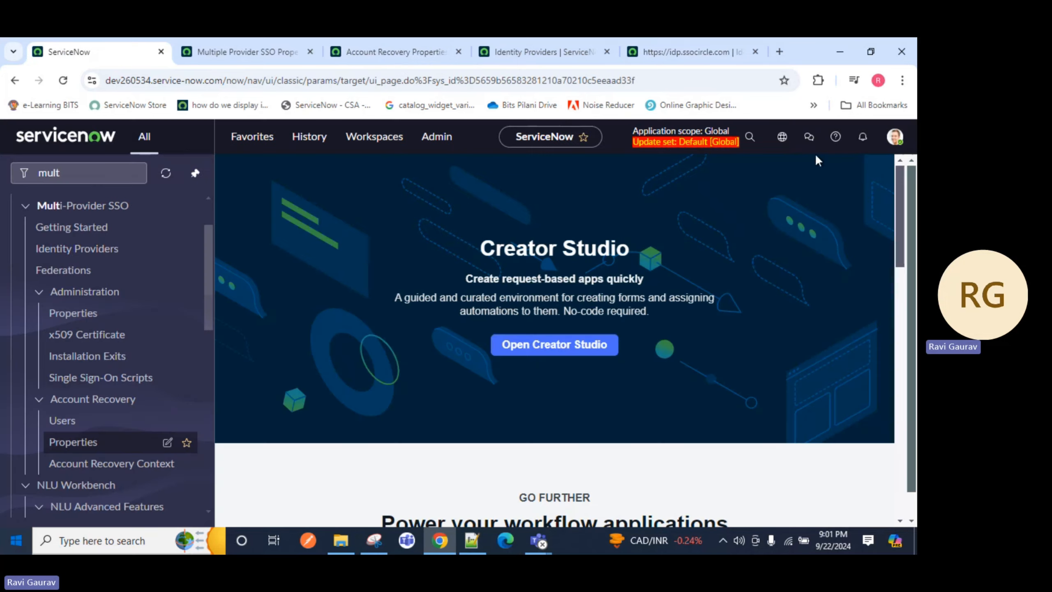
pyautogui.click(895, 137)
# Log out, strip /external_logout_complete.do to reach SSOCircle's SAML consent page, then show the Teams meeting.
pyautogui.click(757, 384)
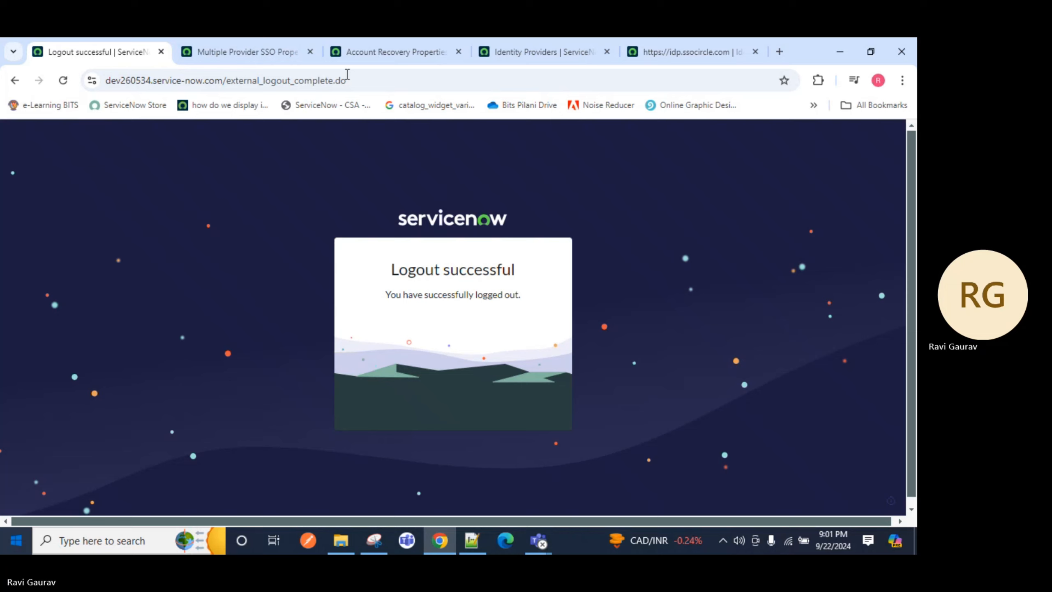
pyautogui.moveTo(347, 75); pyautogui.dragTo(222, 87)
pyautogui.press('BackSpace')
pyautogui.press('Return')
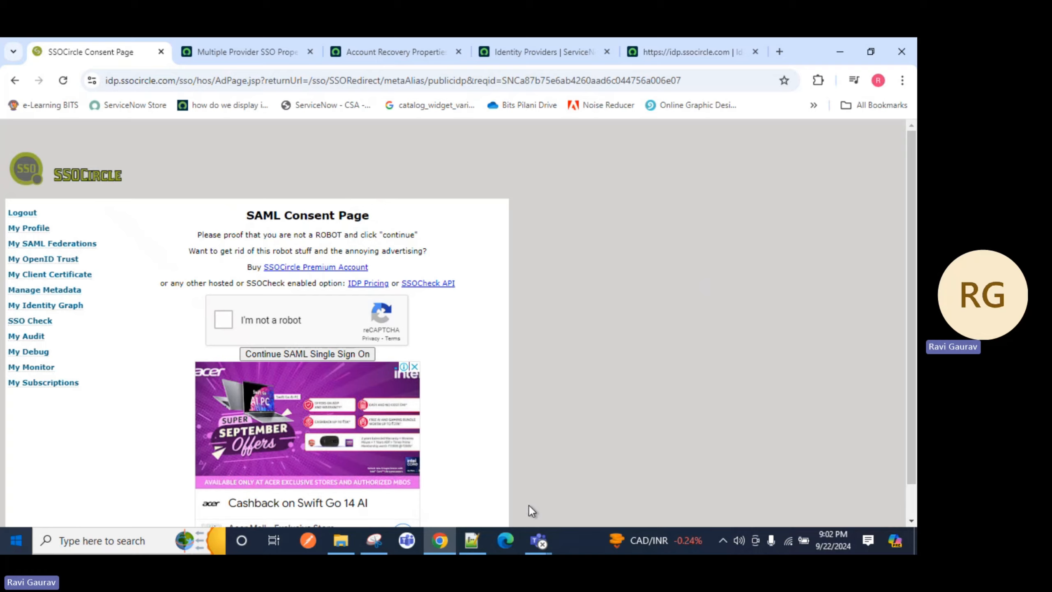
pyautogui.moveTo(539, 541)
pyautogui.click(508, 490)
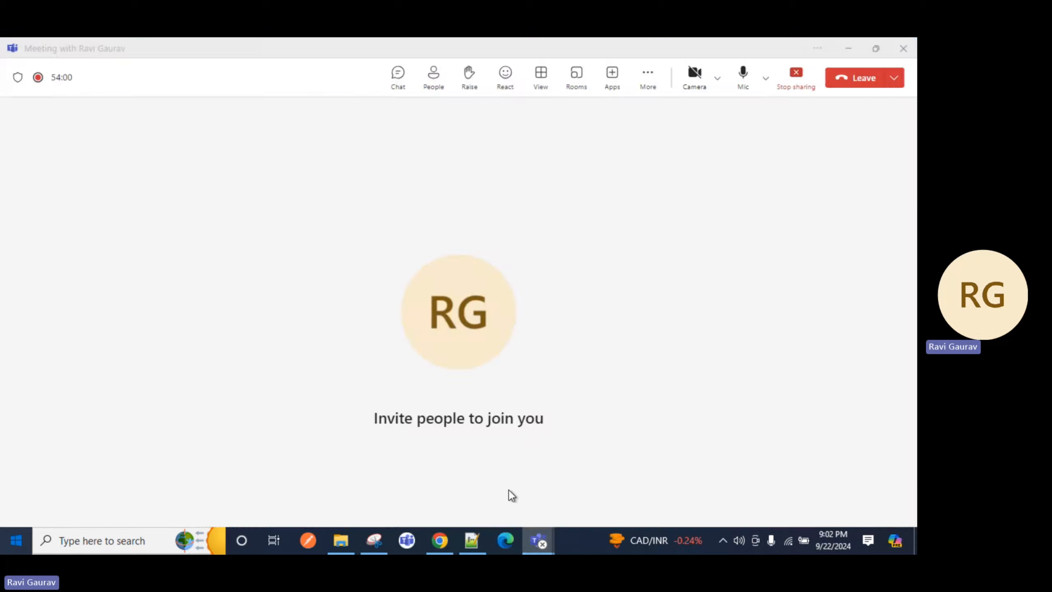